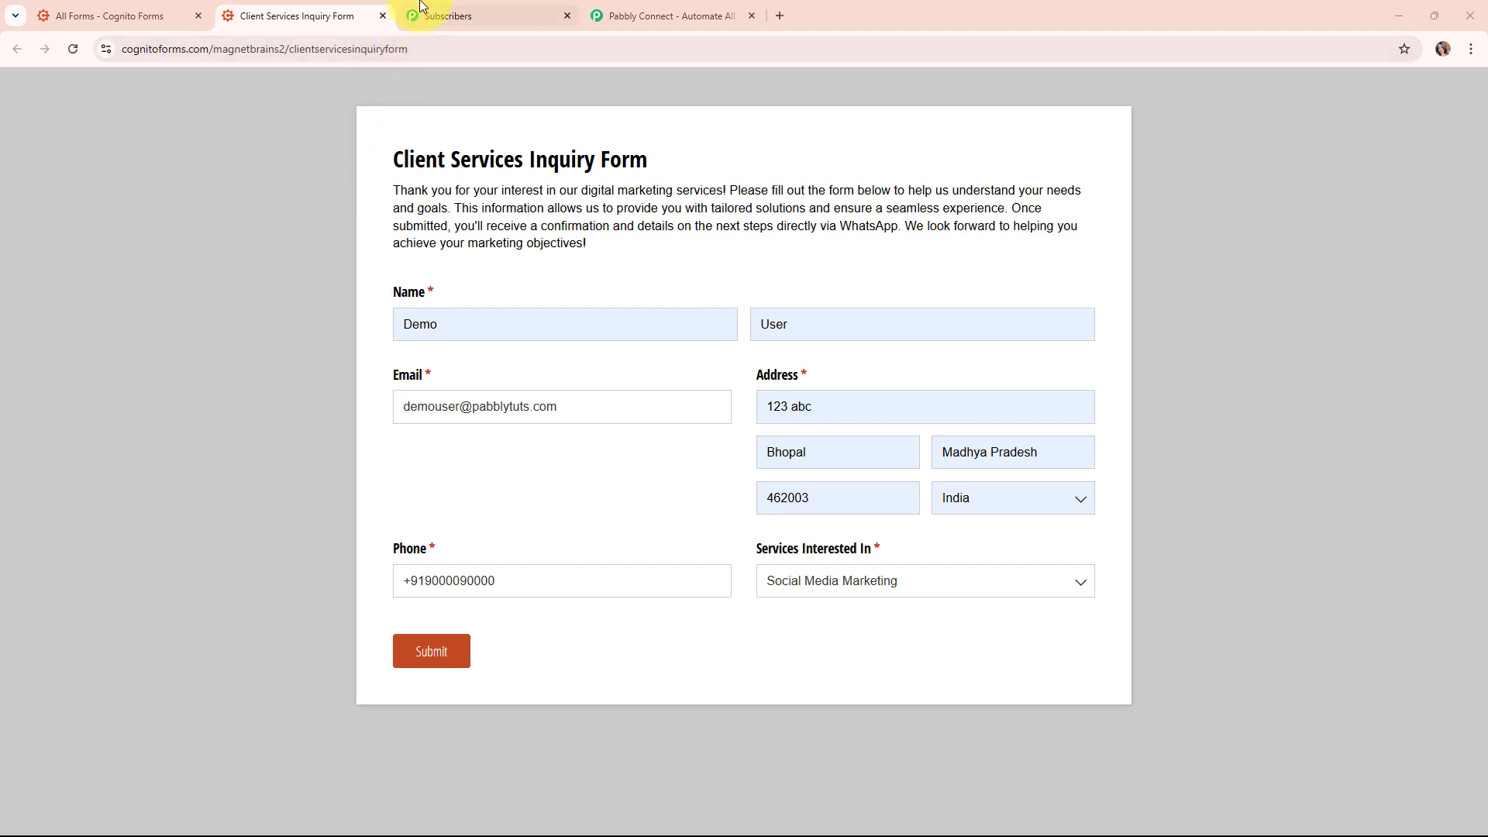
Switch to the Pabbly Email Marketing Default List, which shows 3 subscribers.
left_click(458, 14)
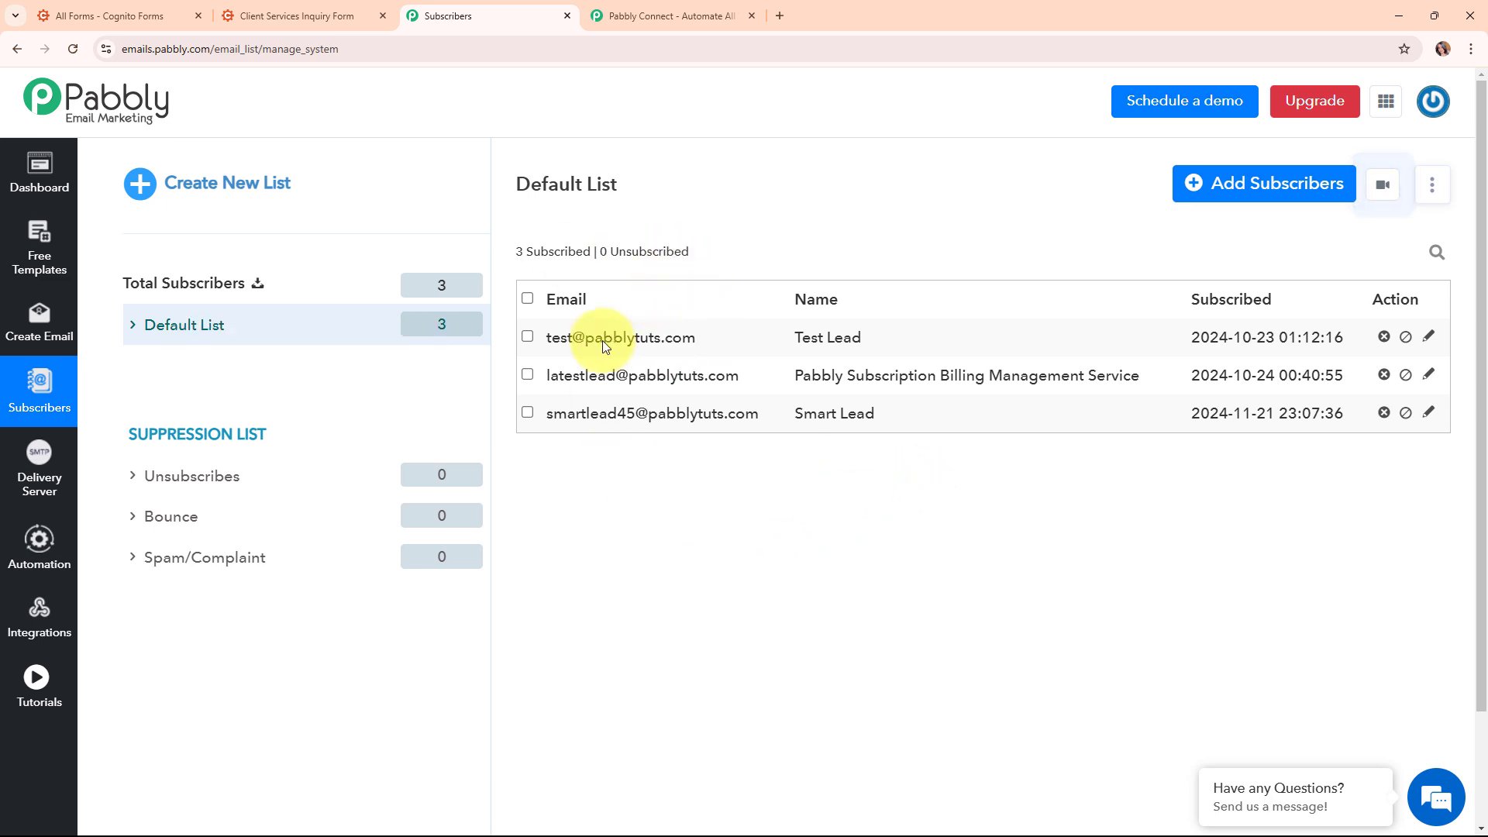
Compare the Default List's three existing subscribers with the filled-in Client Services Inquiry Form.
left_click(281, 9)
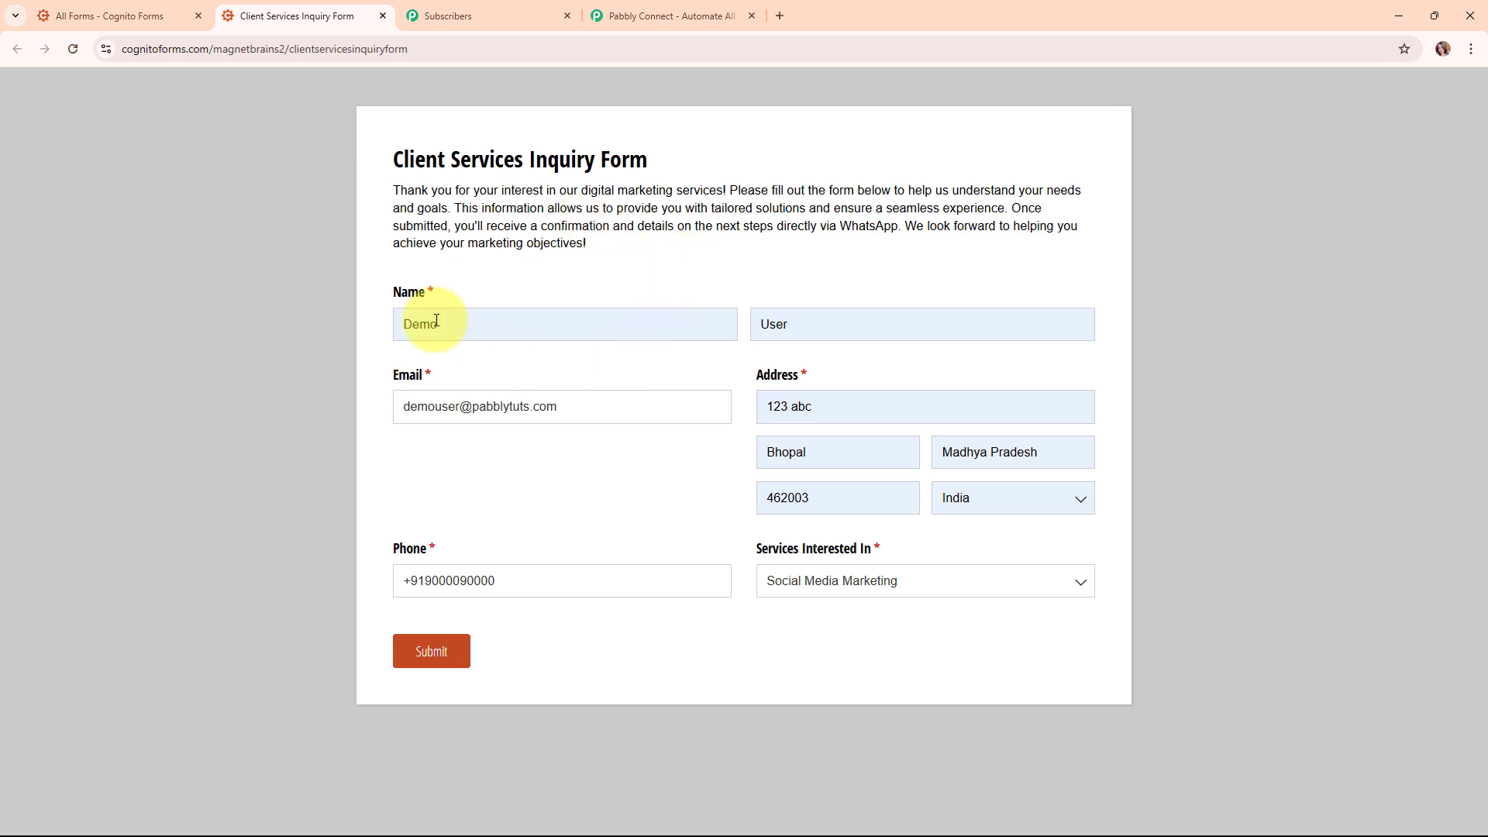
left_click(479, 9)
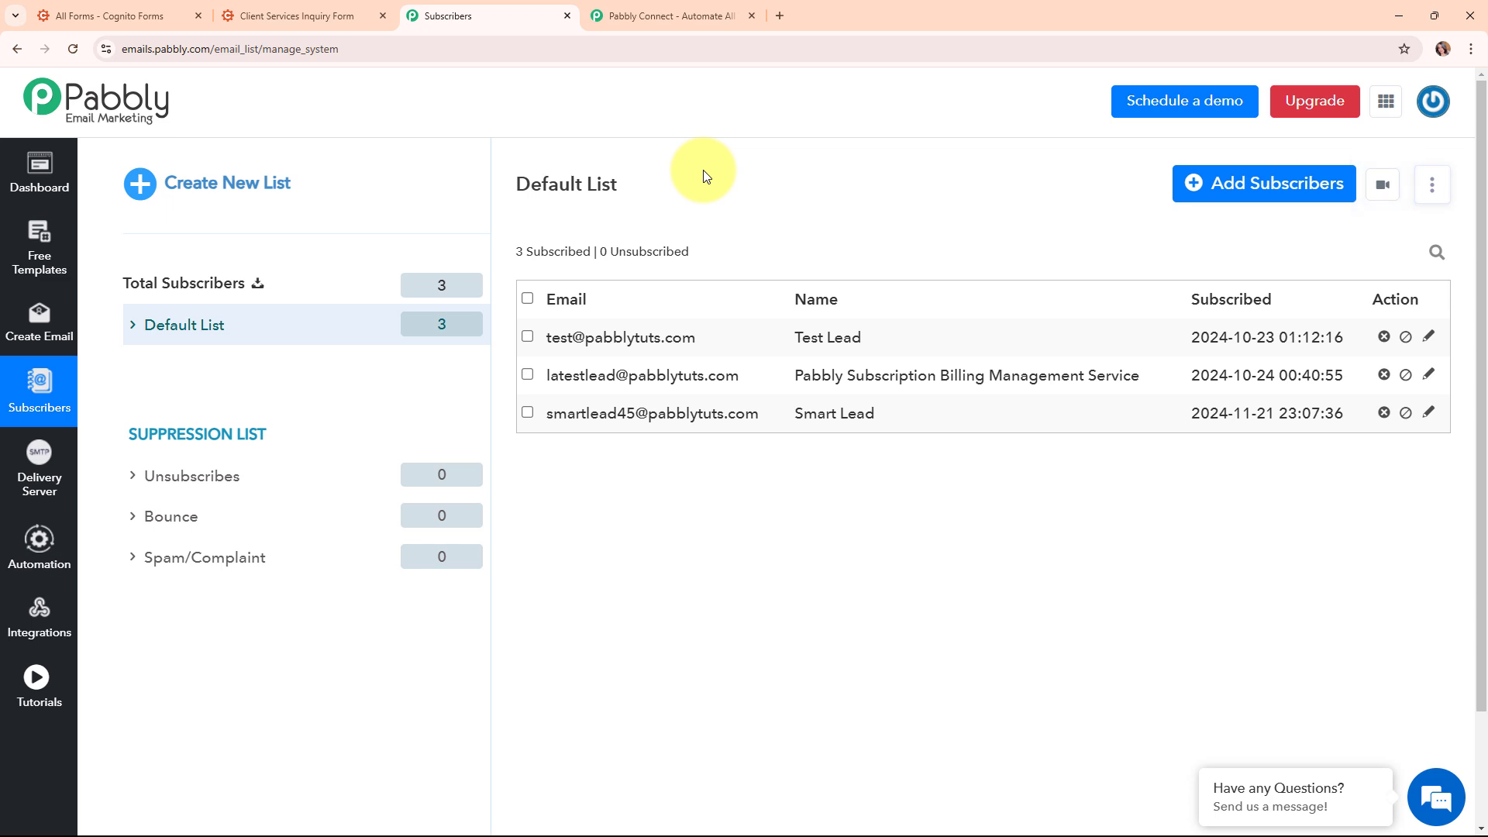
left_click(339, 6)
left_click(439, 6)
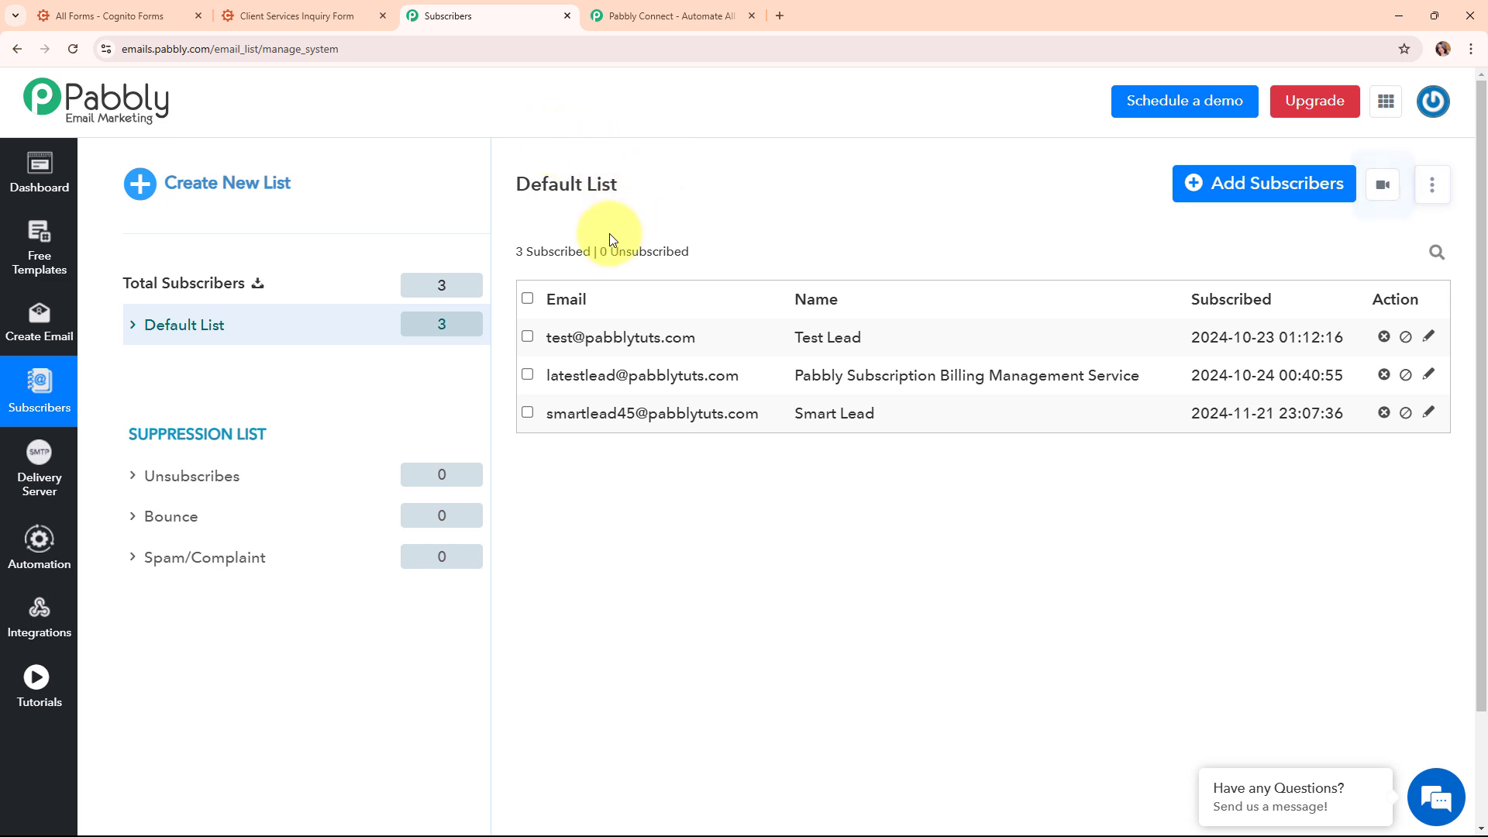
left_click(297, 15)
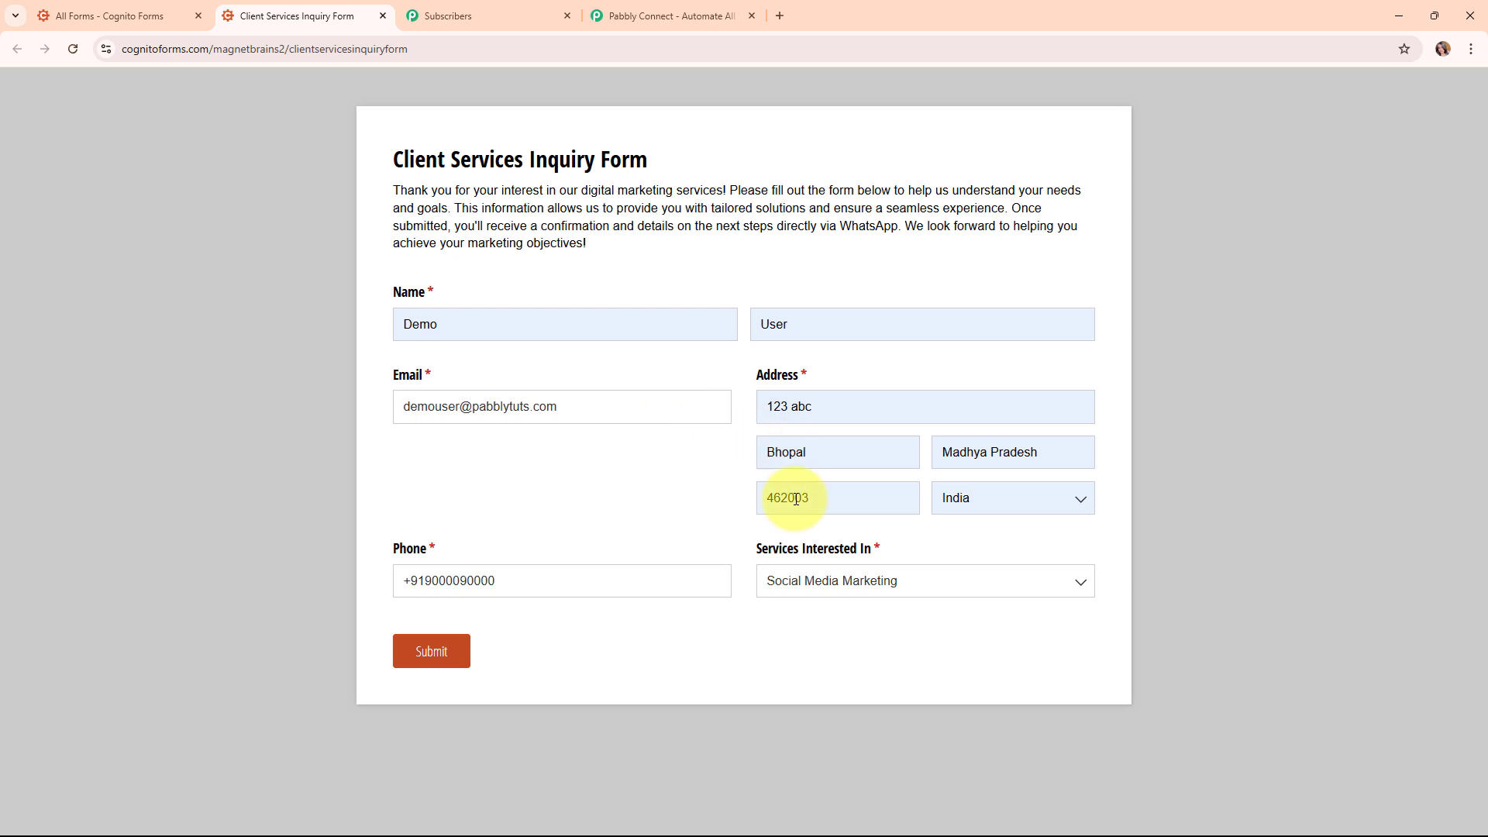
Submit the Client Services Inquiry Form entry and return to the subscriber list.
left_click(452, 653)
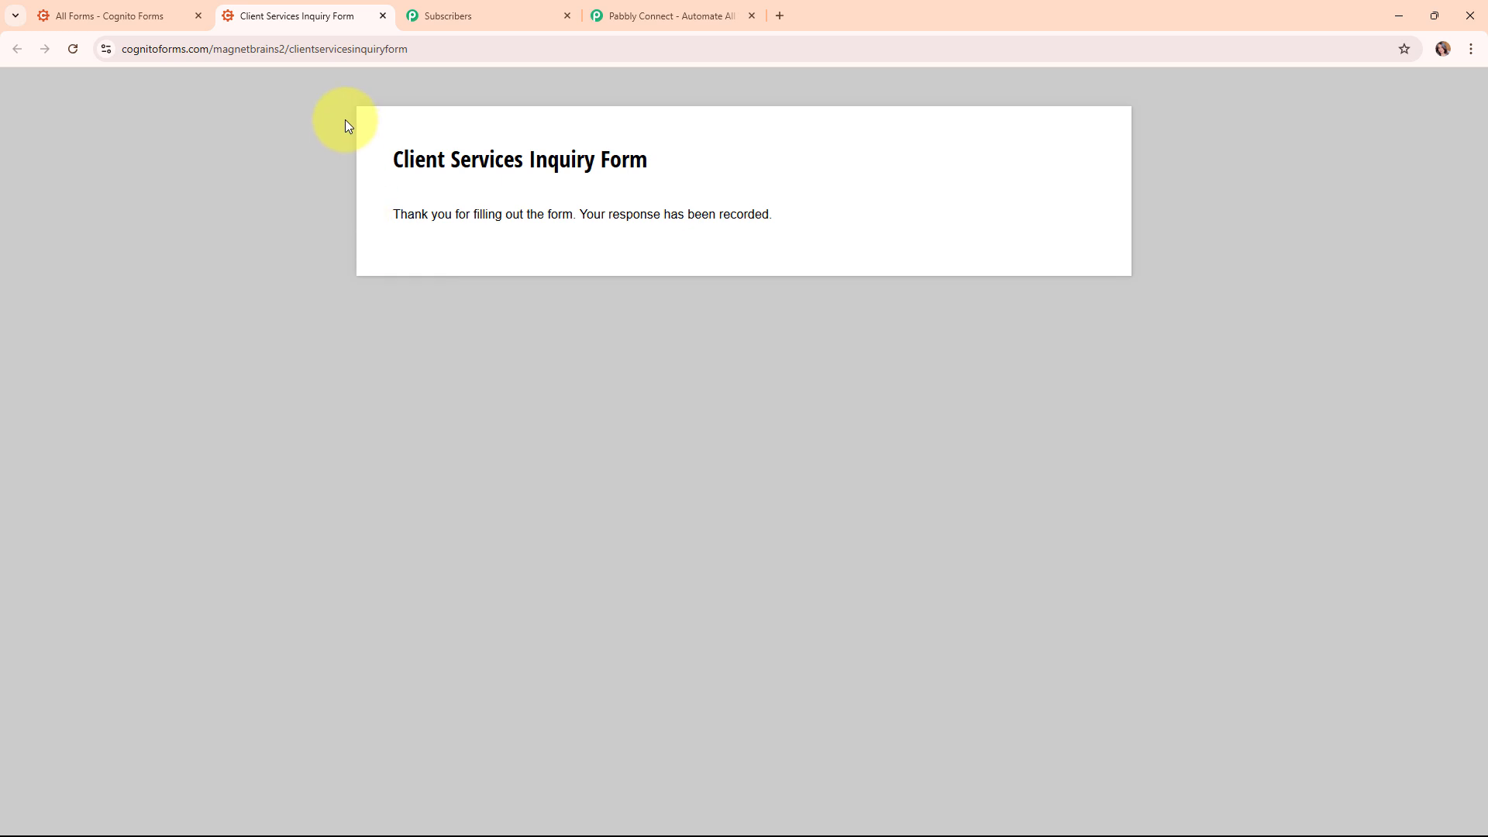
left_click(426, 9)
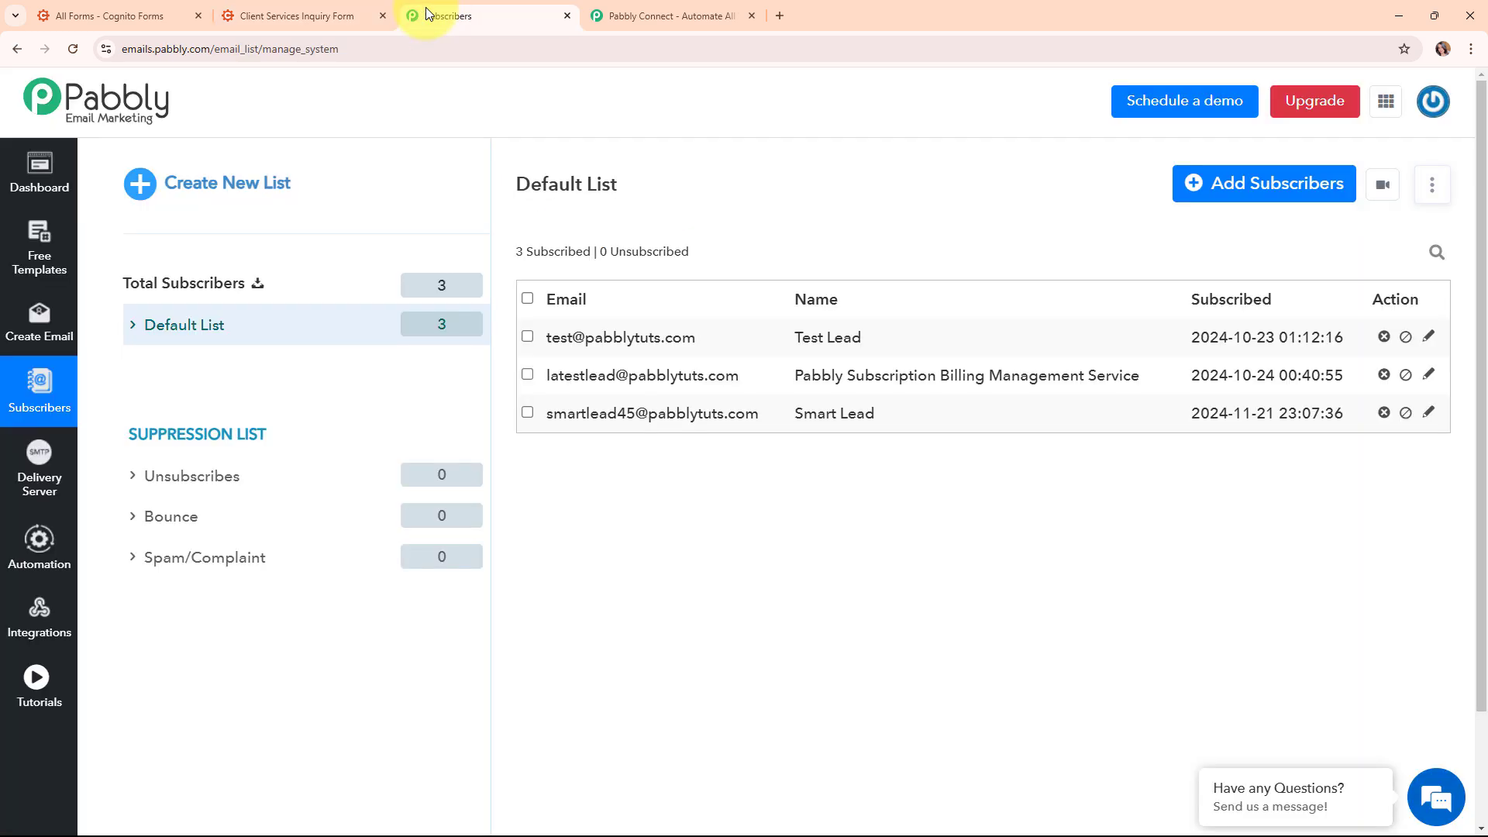
Reload the Default List and confirm the demo contact appears as the fourth subscriber.
left_click(73, 49)
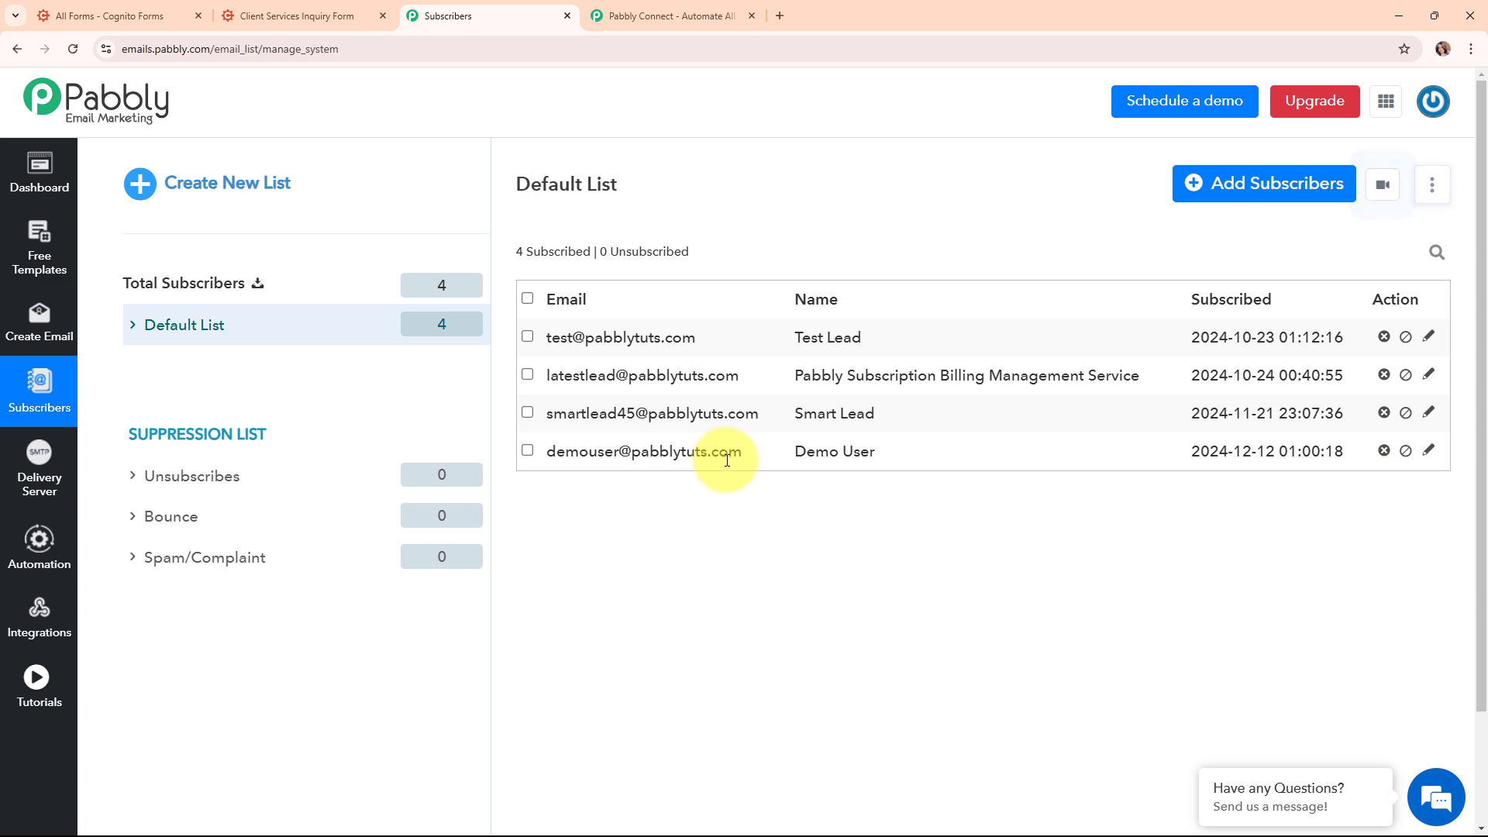
left_click_drag(890, 452, 786, 474)
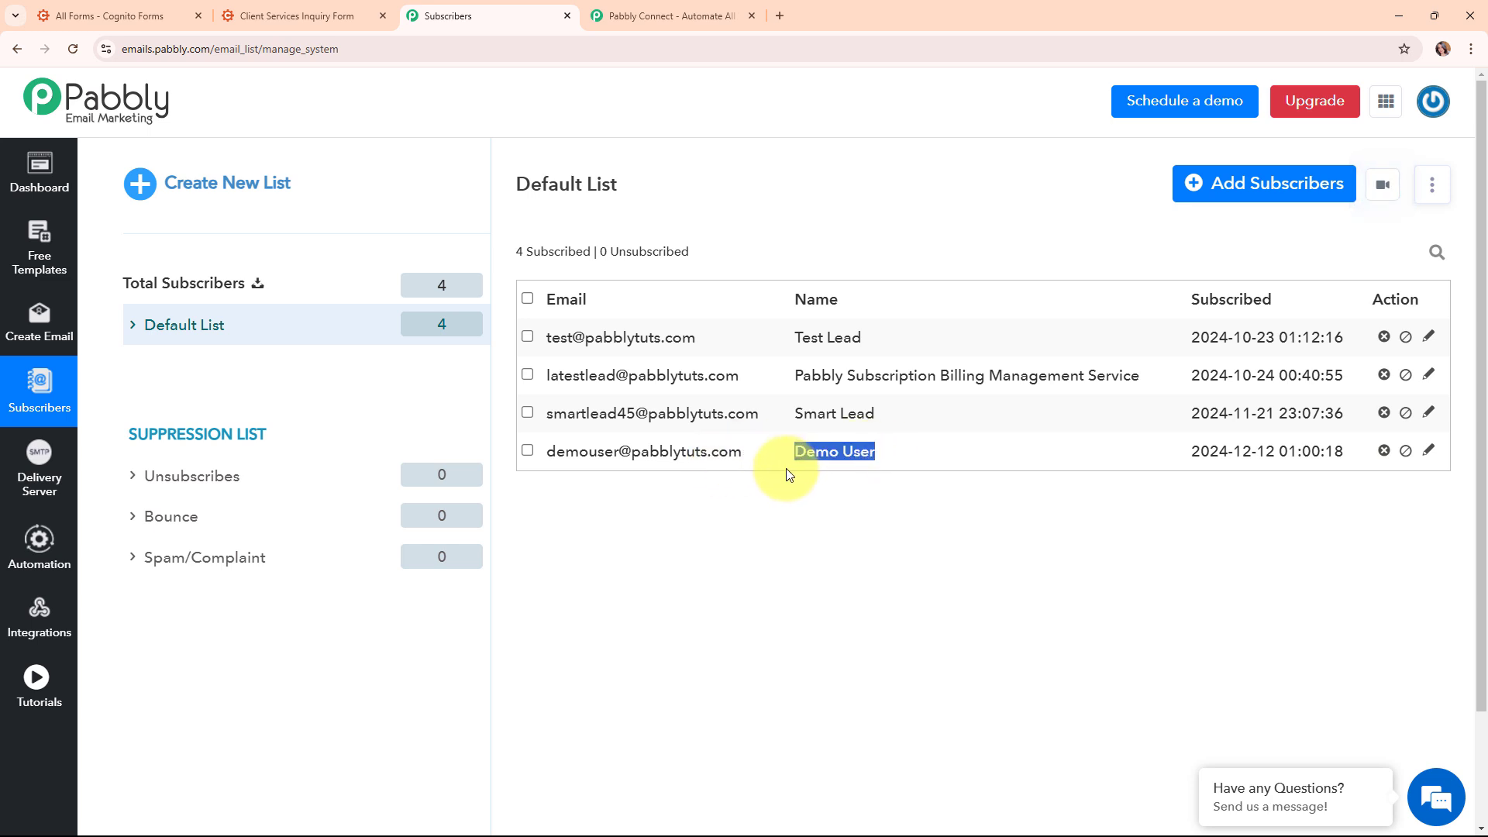
left_click(663, 570)
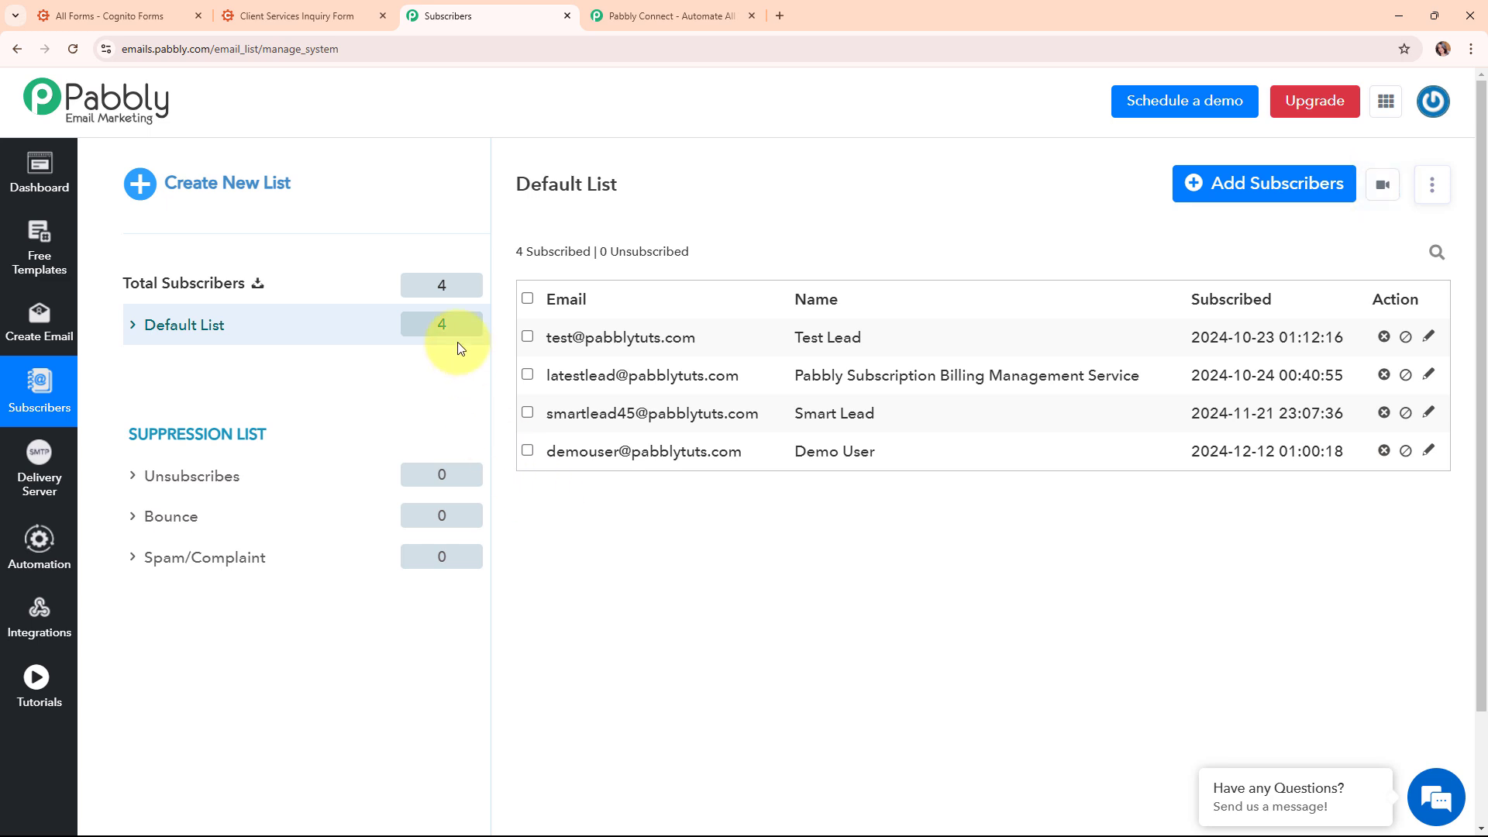
left_click(68, 7)
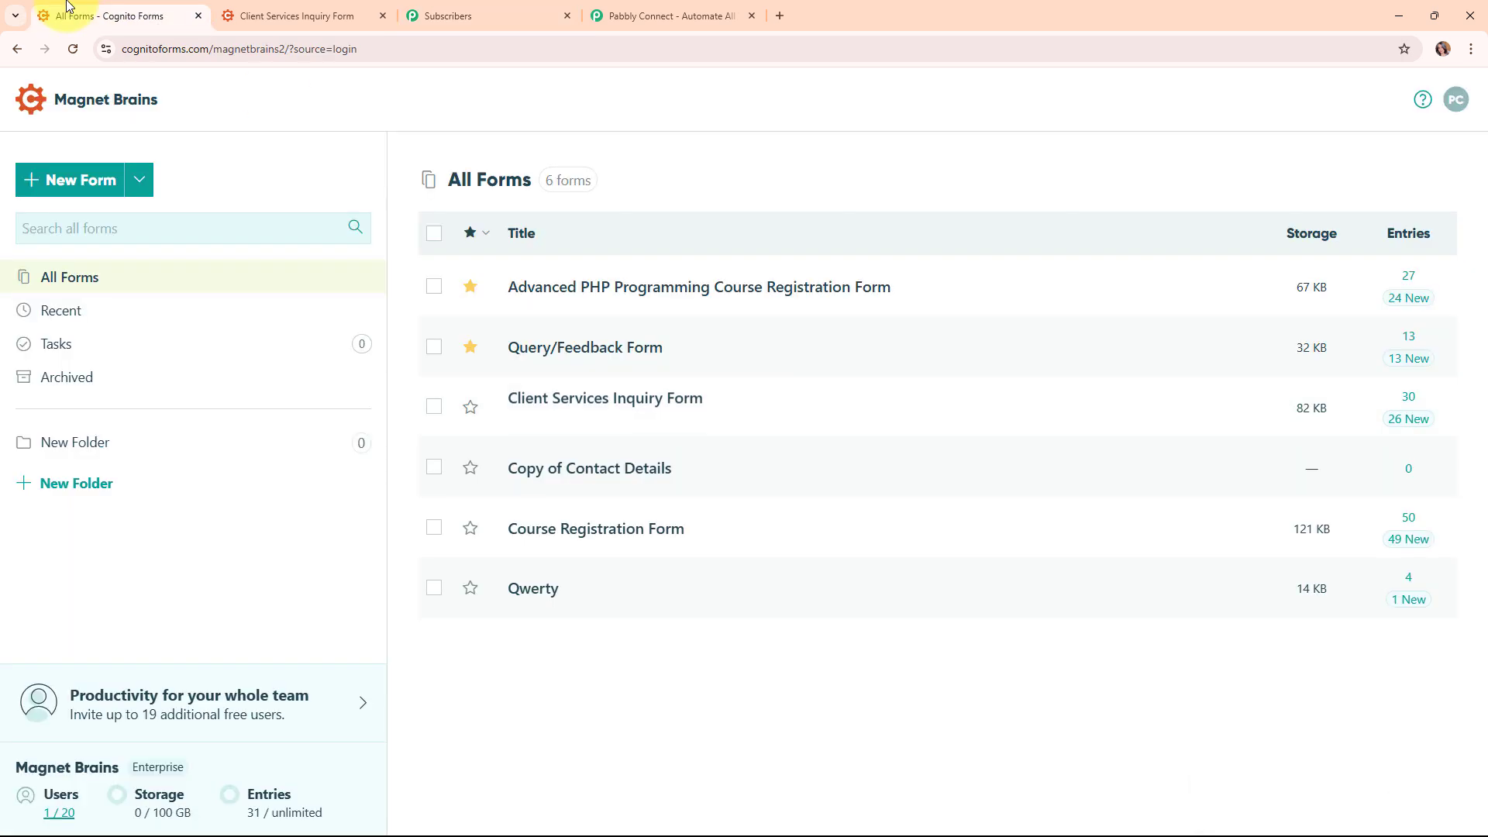
left_click(493, 6)
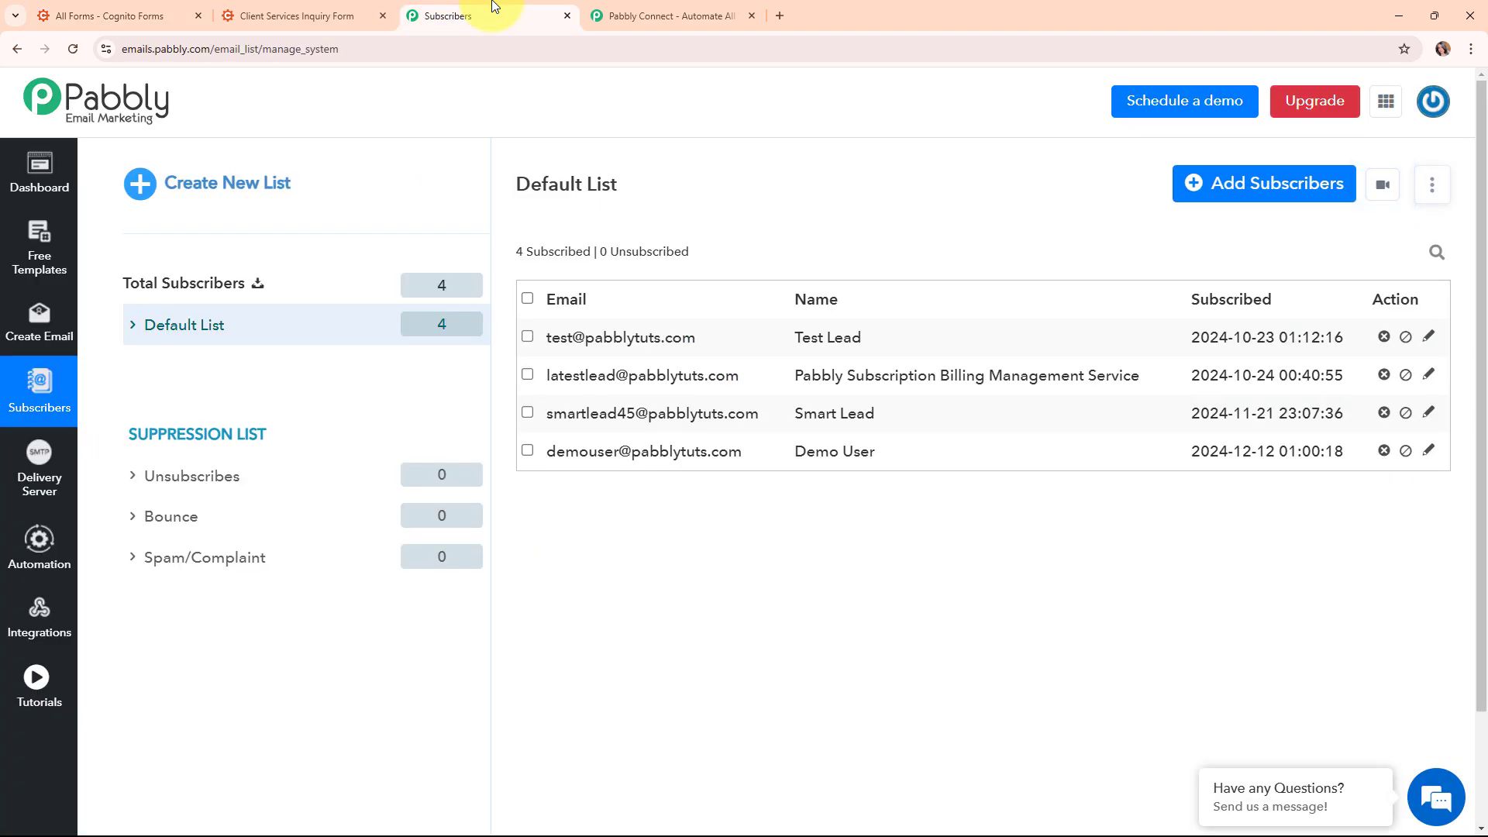
left_click(628, 6)
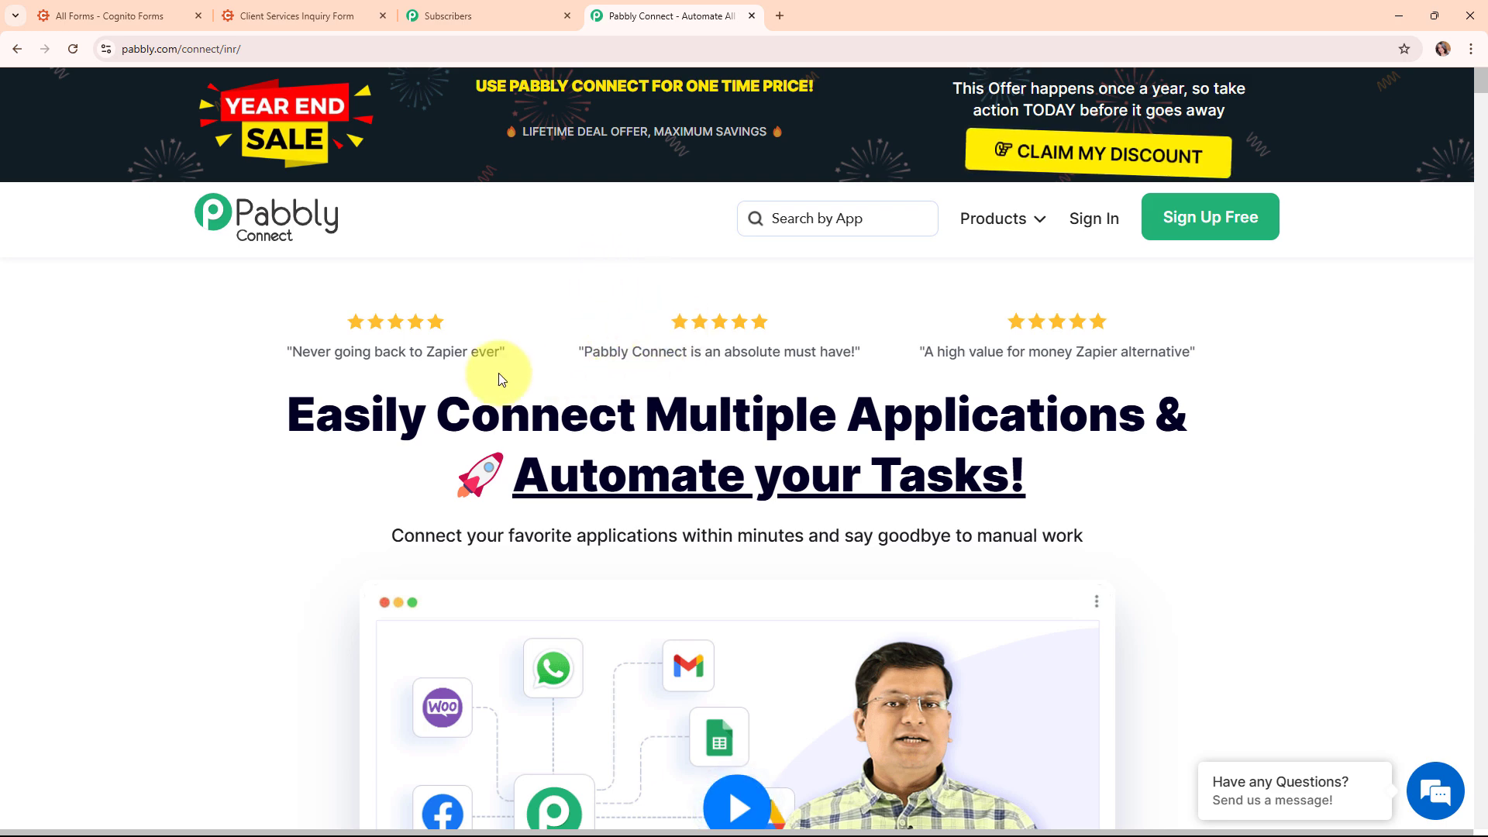
Sign in to Pabbly and open Pabbly Connect from the All Pabbly Apps dashboard.
left_click(318, 48)
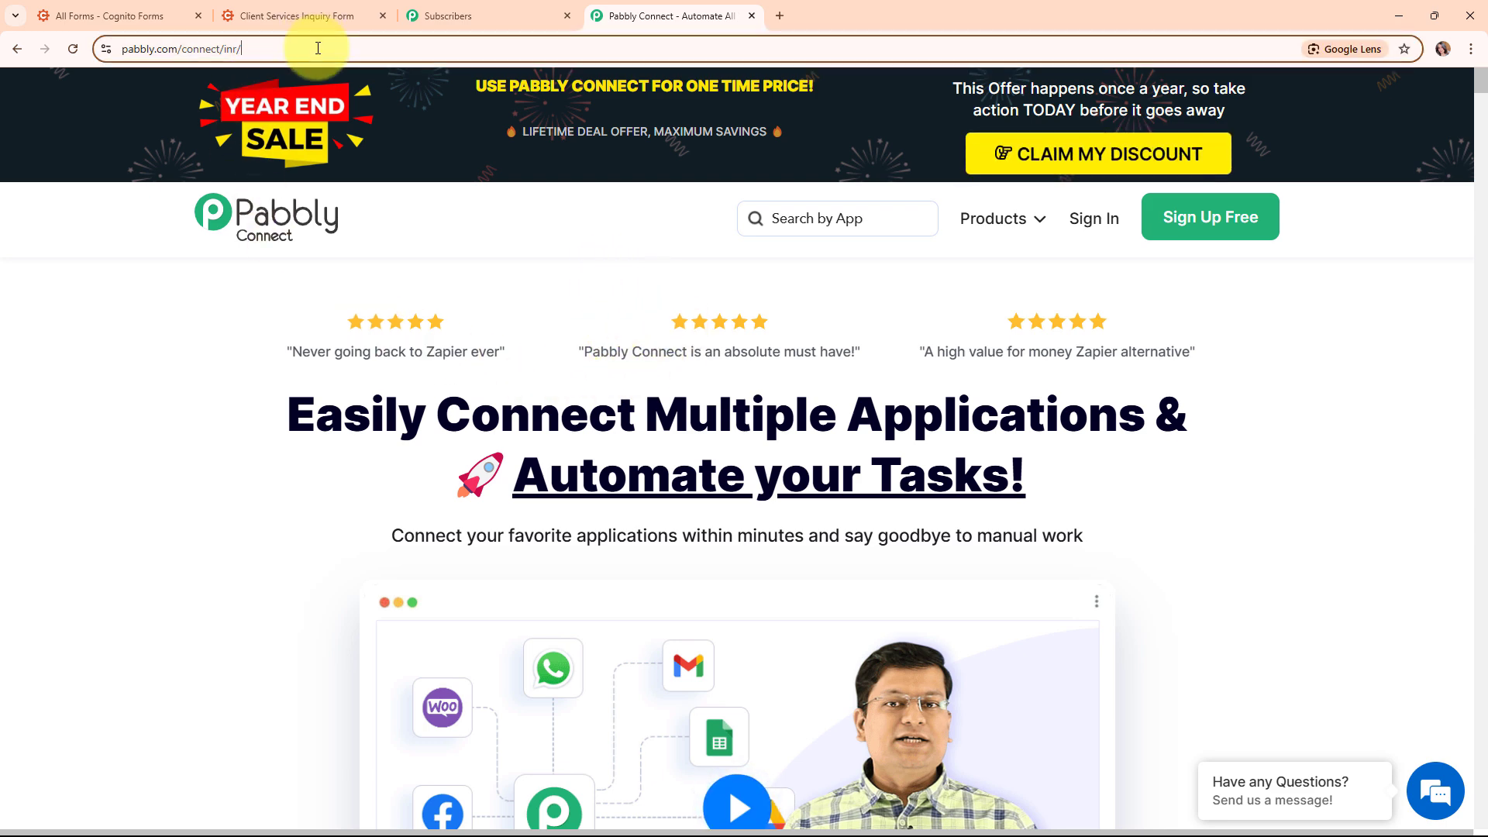
left_click(431, 259)
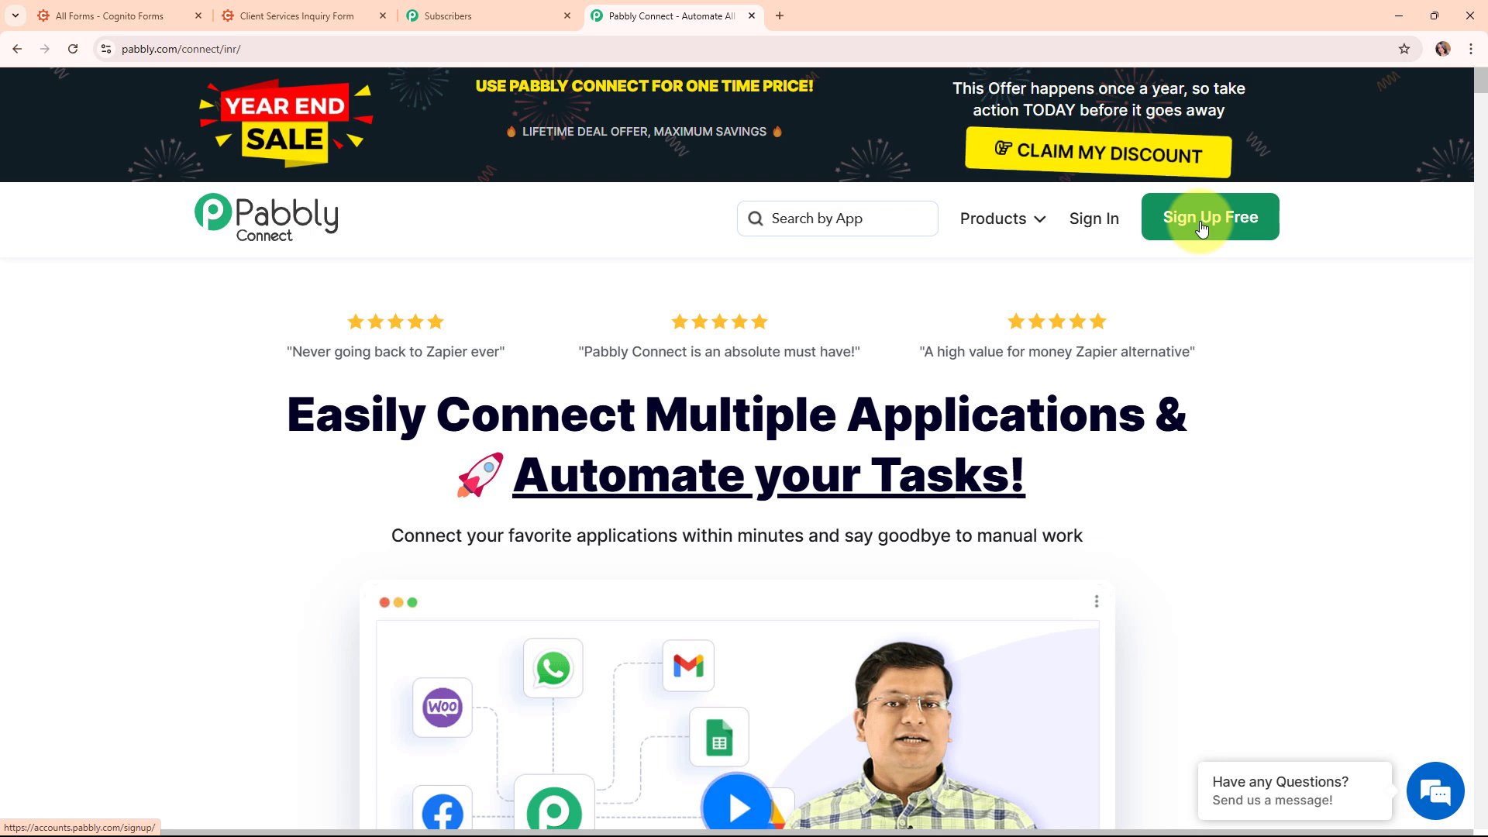
left_click(1106, 230)
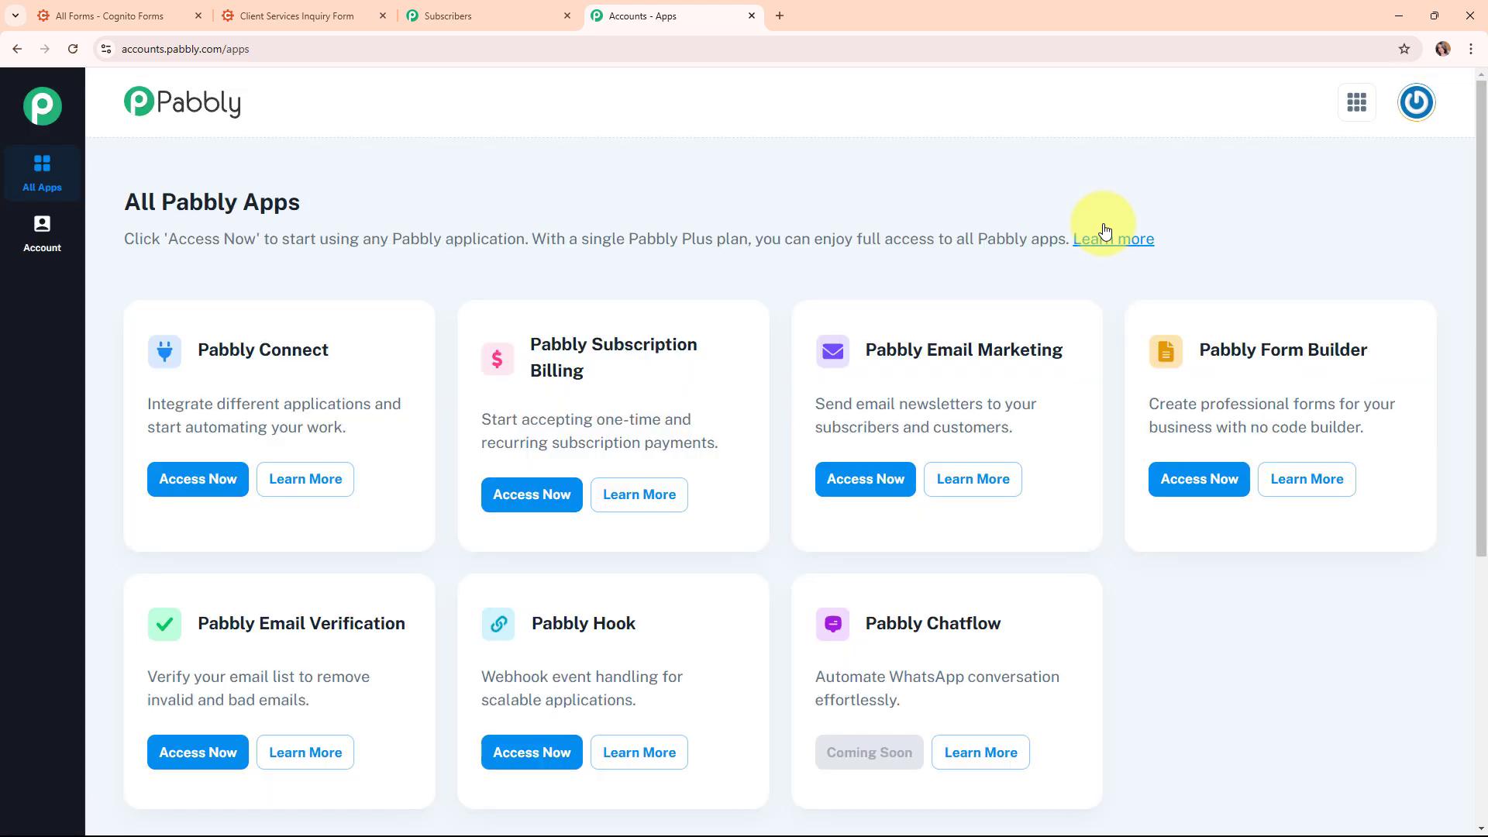
left_click_drag(127, 196, 388, 205)
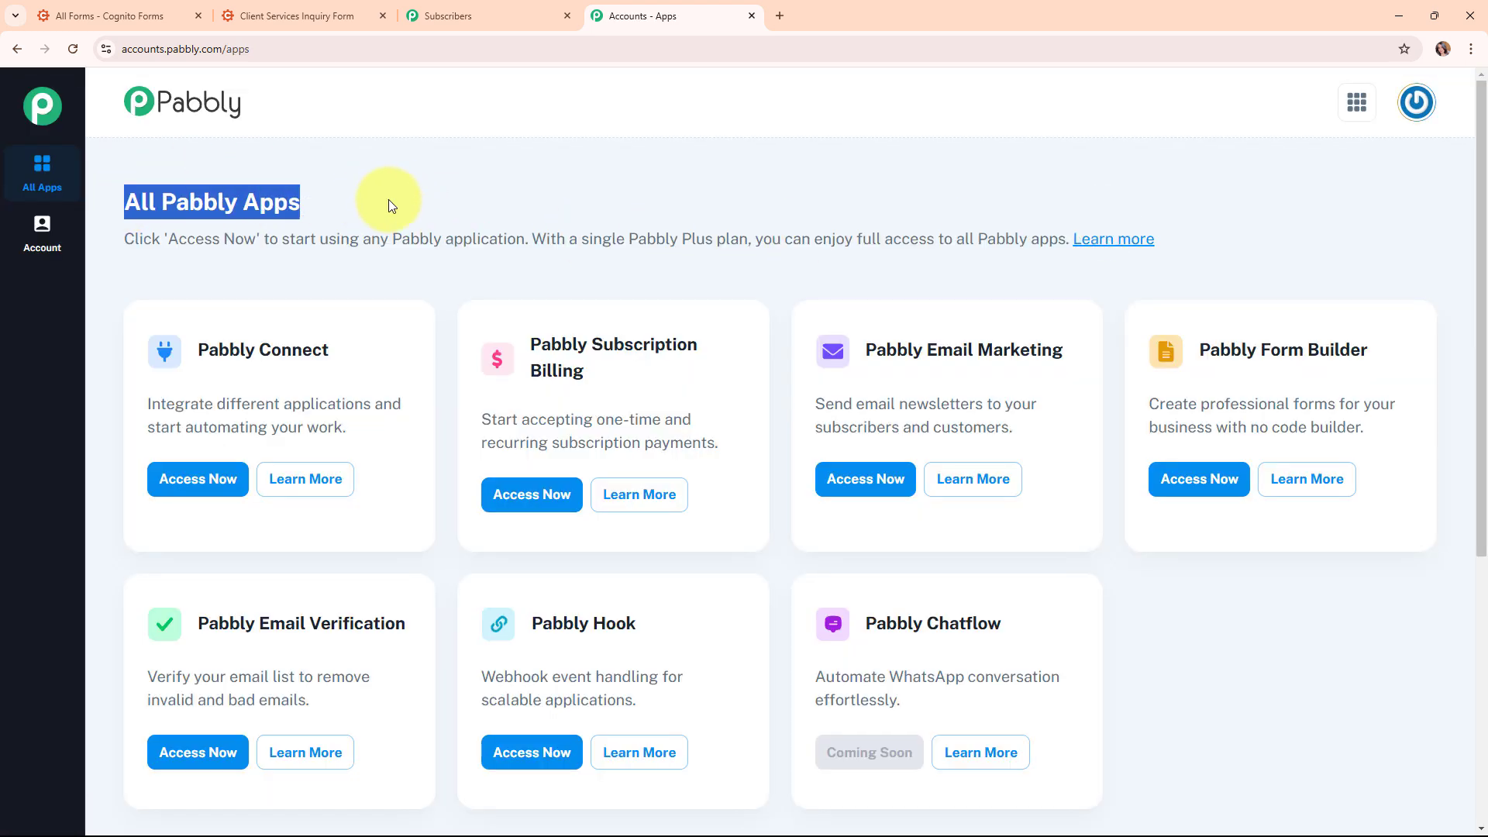
left_click(559, 186)
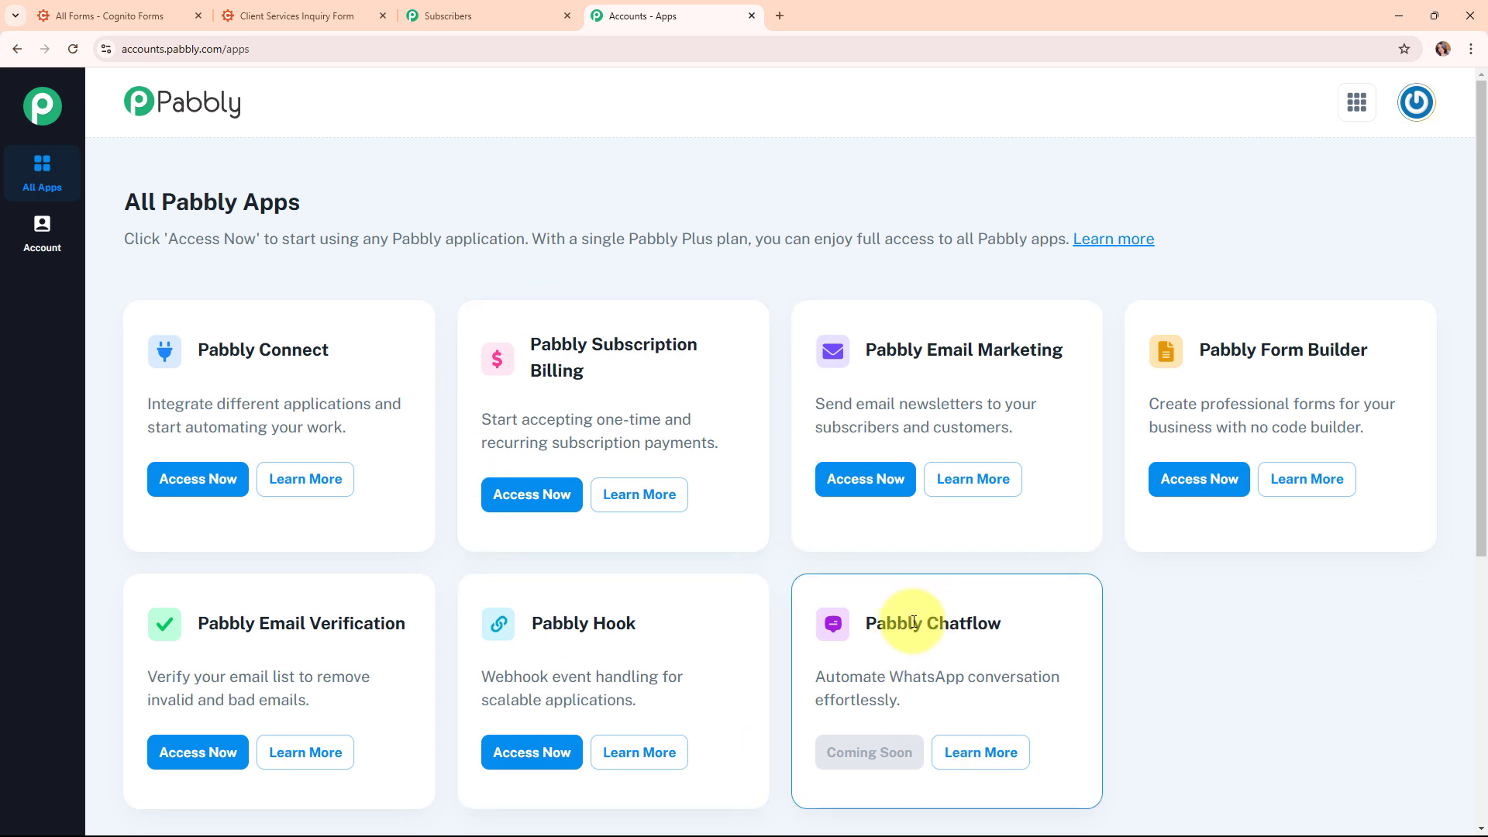
left_click(203, 494)
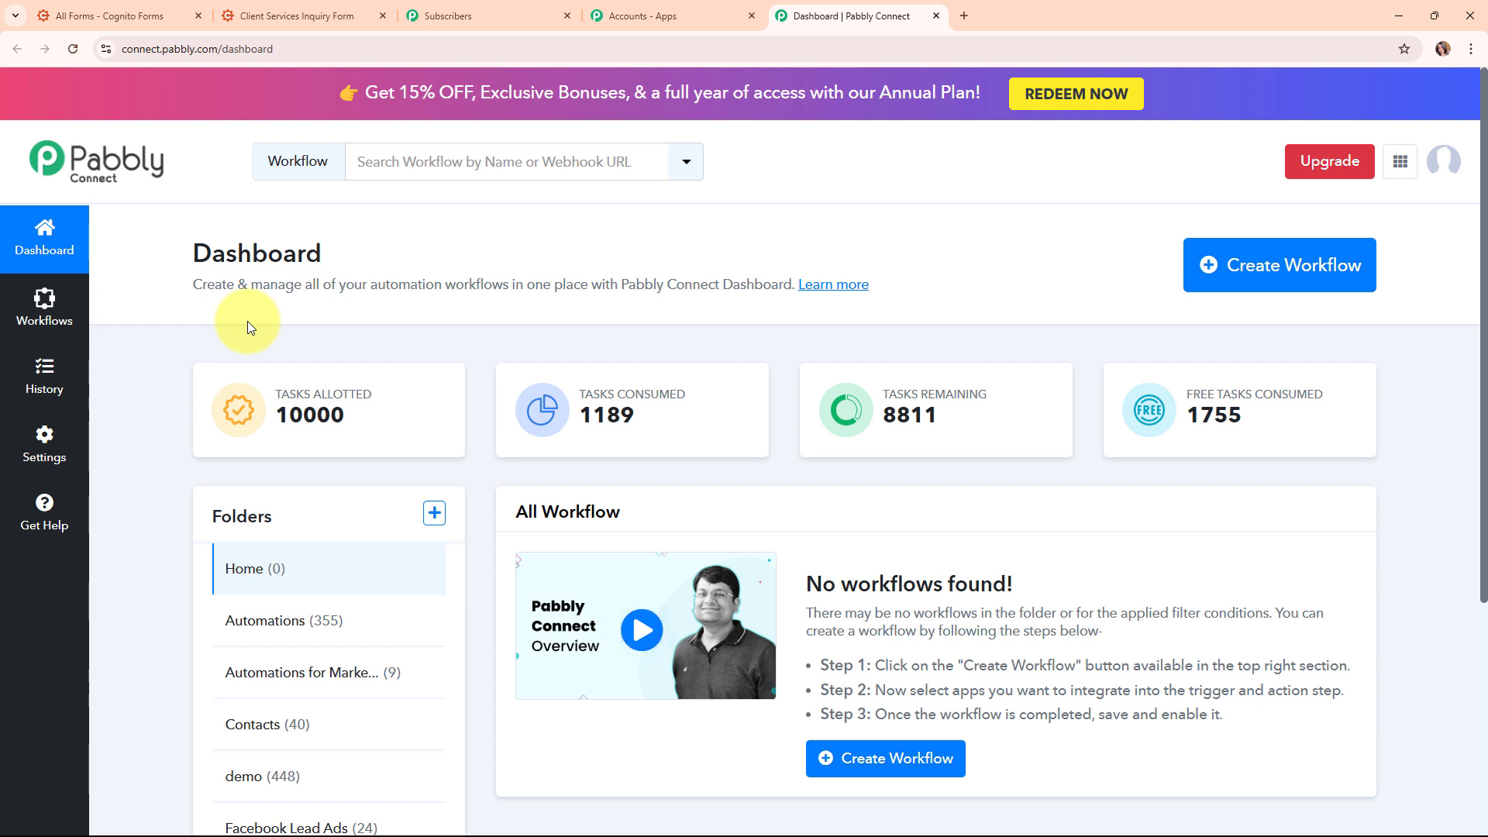
Create workflow 'Create Subscriber in Pabbly Email Marketing on Cognito Forms…' in the Automations folder.
left_click(1315, 282)
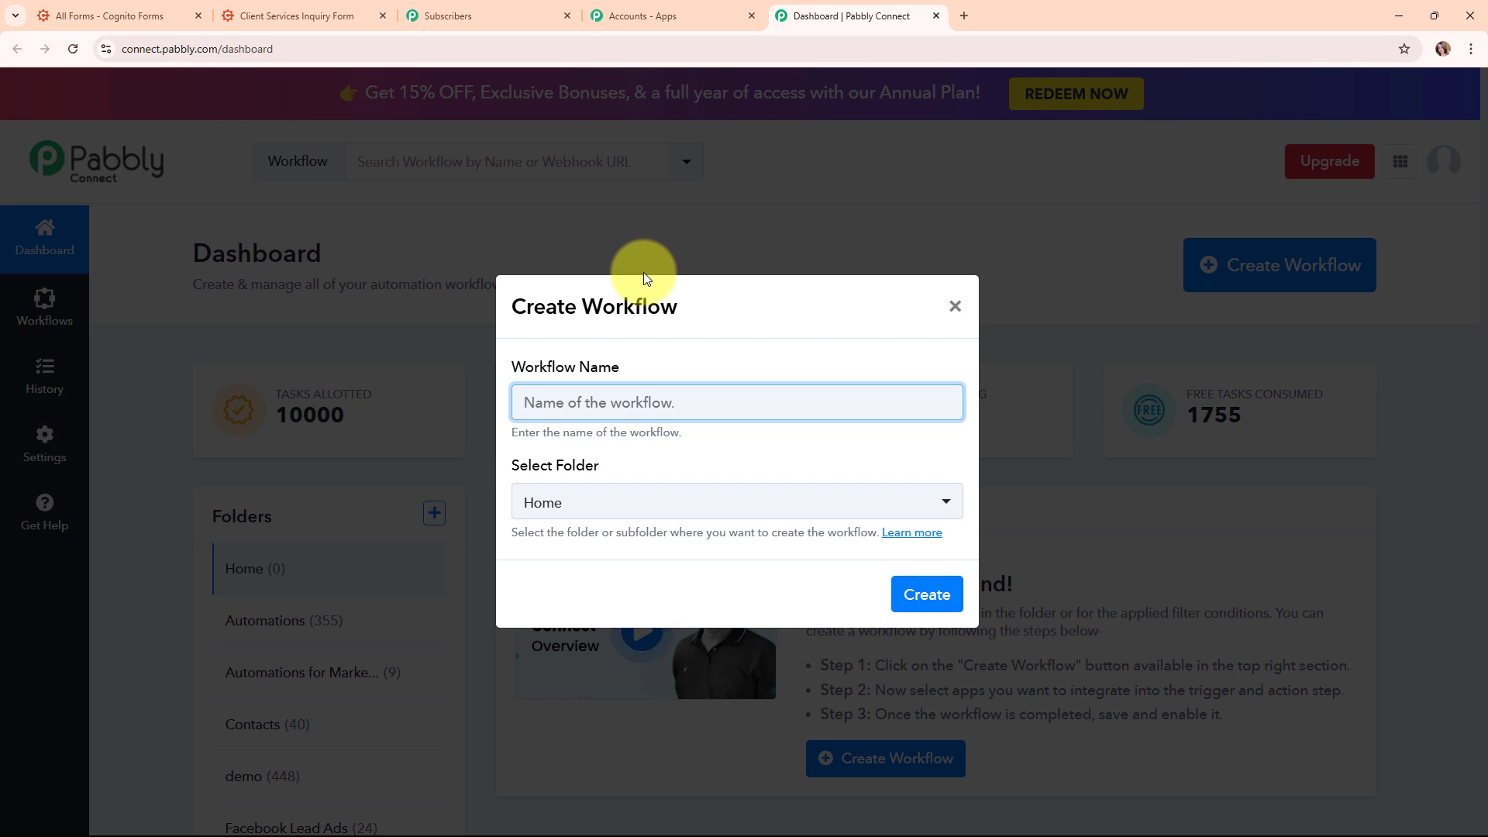
key("ctrl+v")
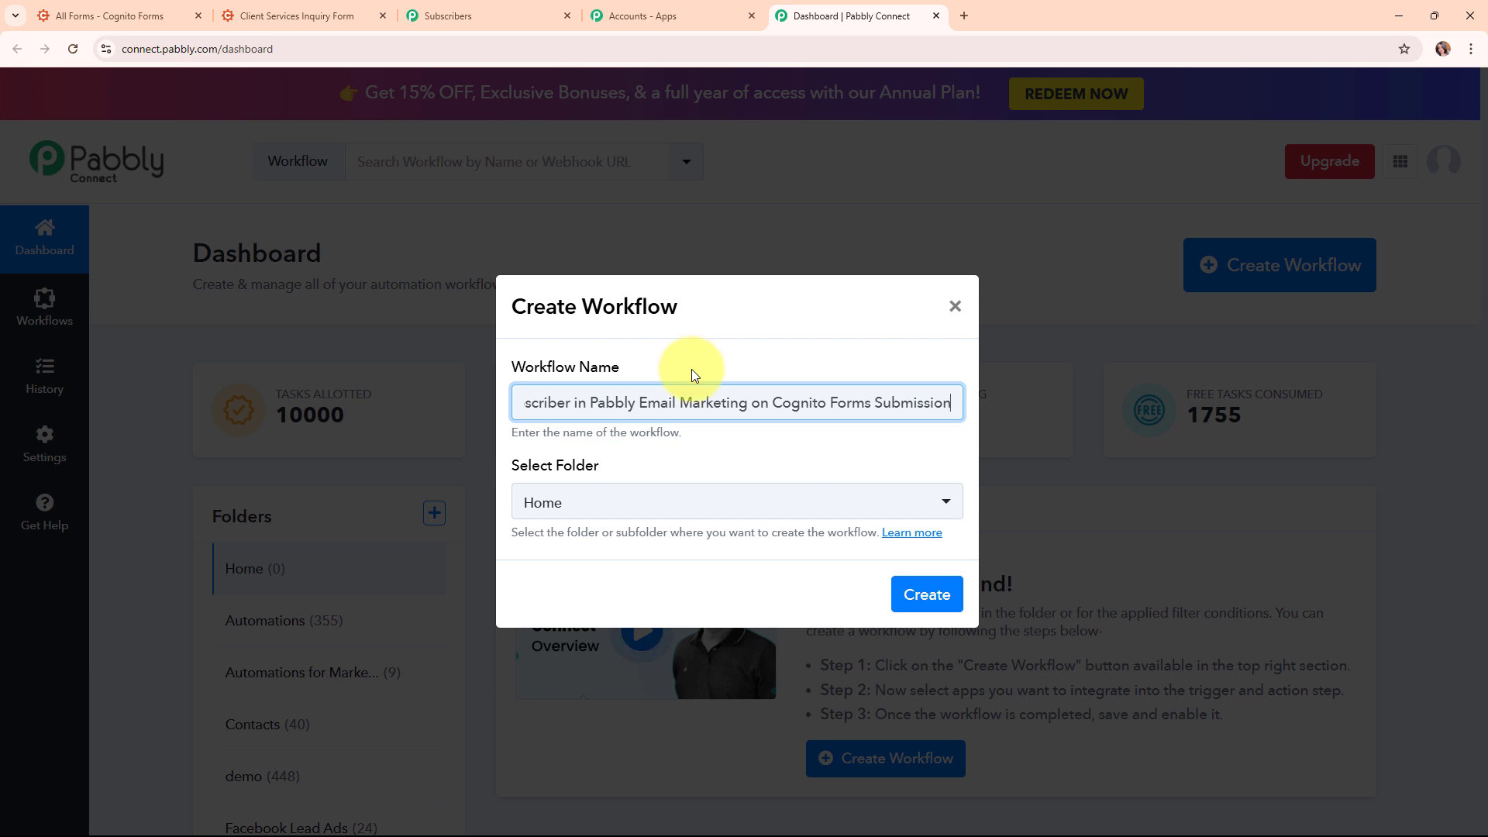
left_click(697, 447)
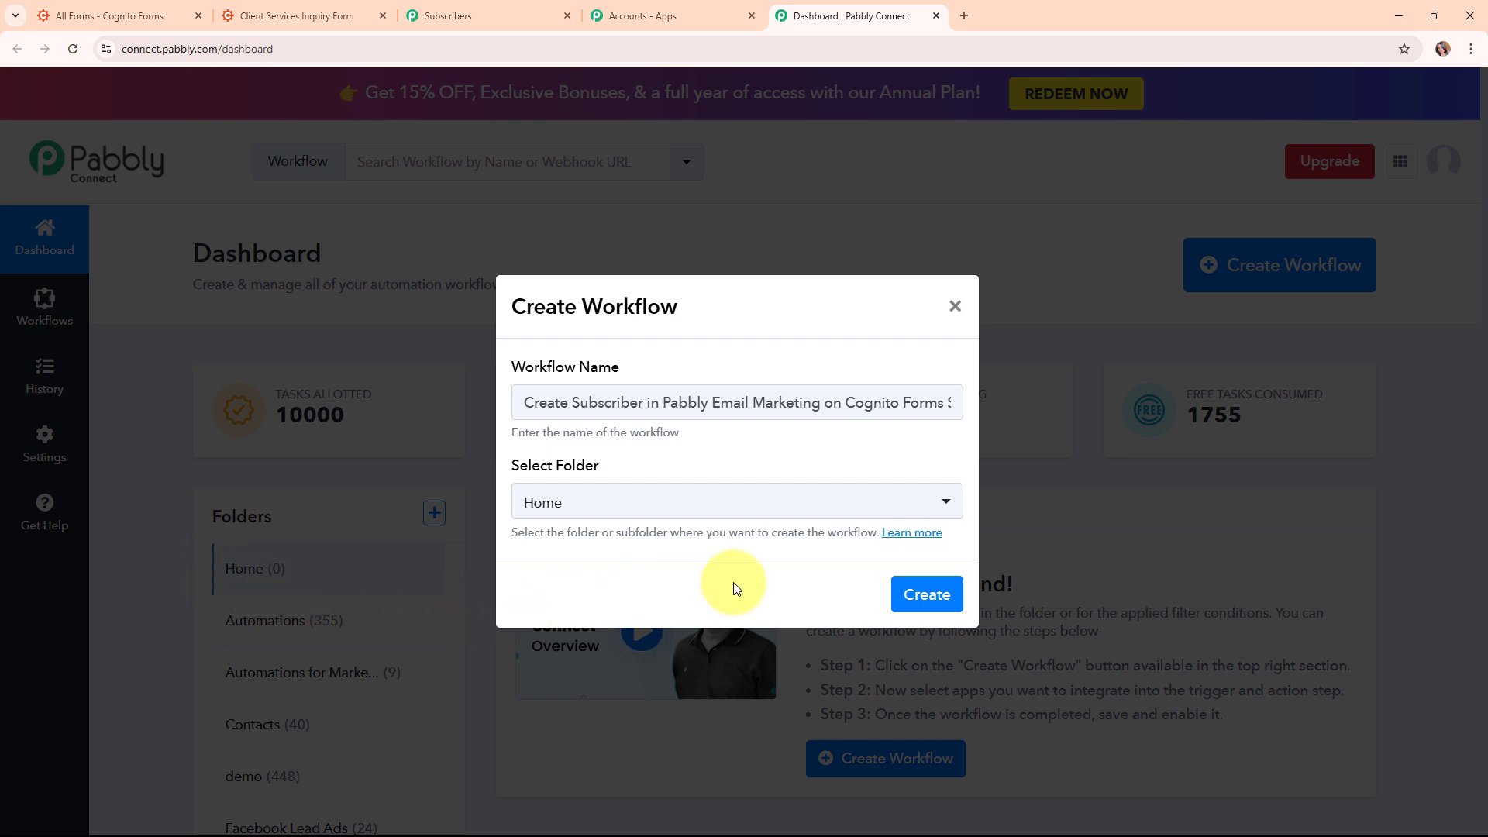
left_click(782, 513)
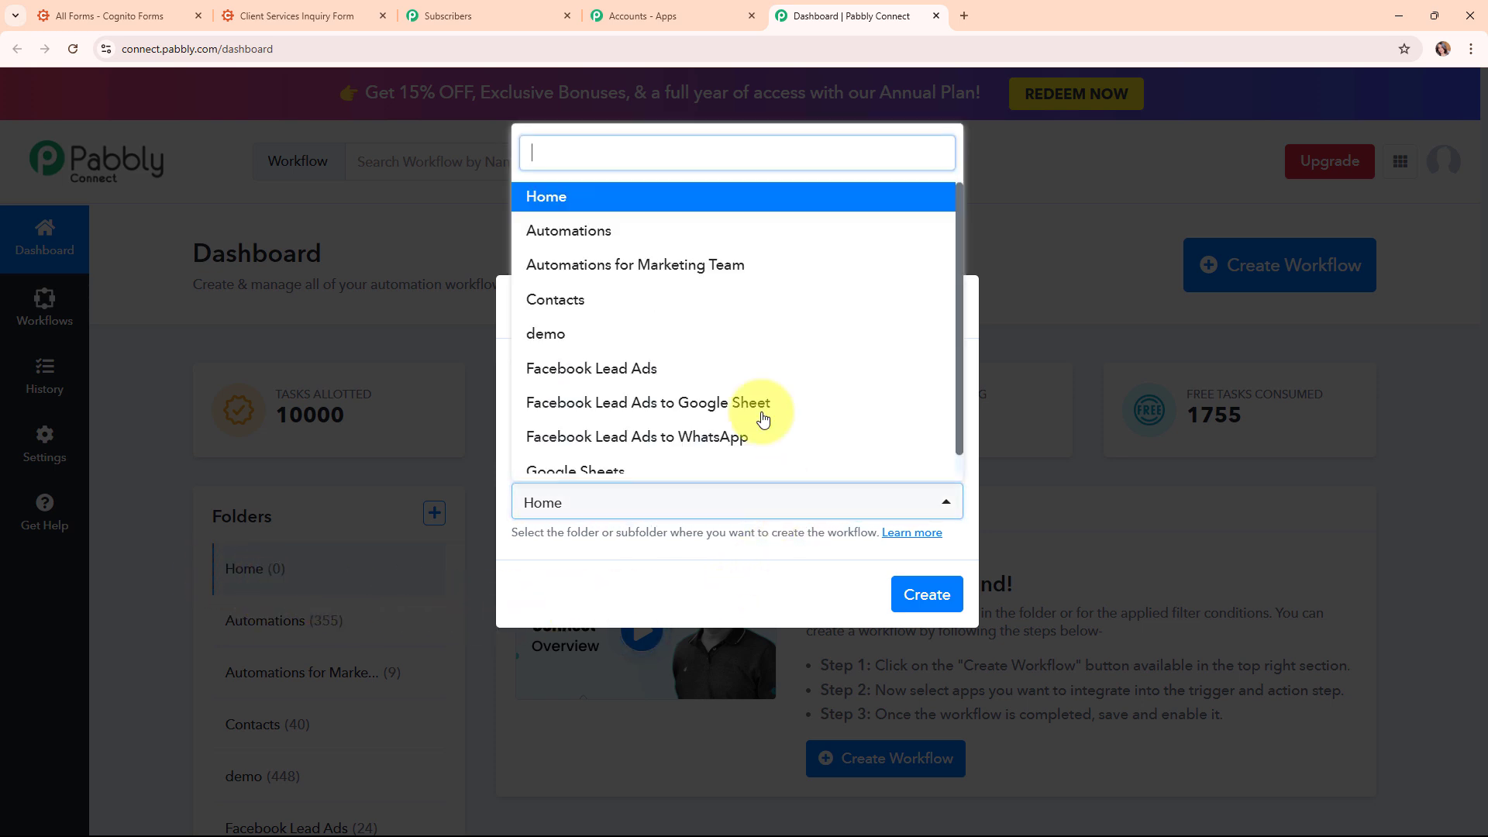
left_click(720, 233)
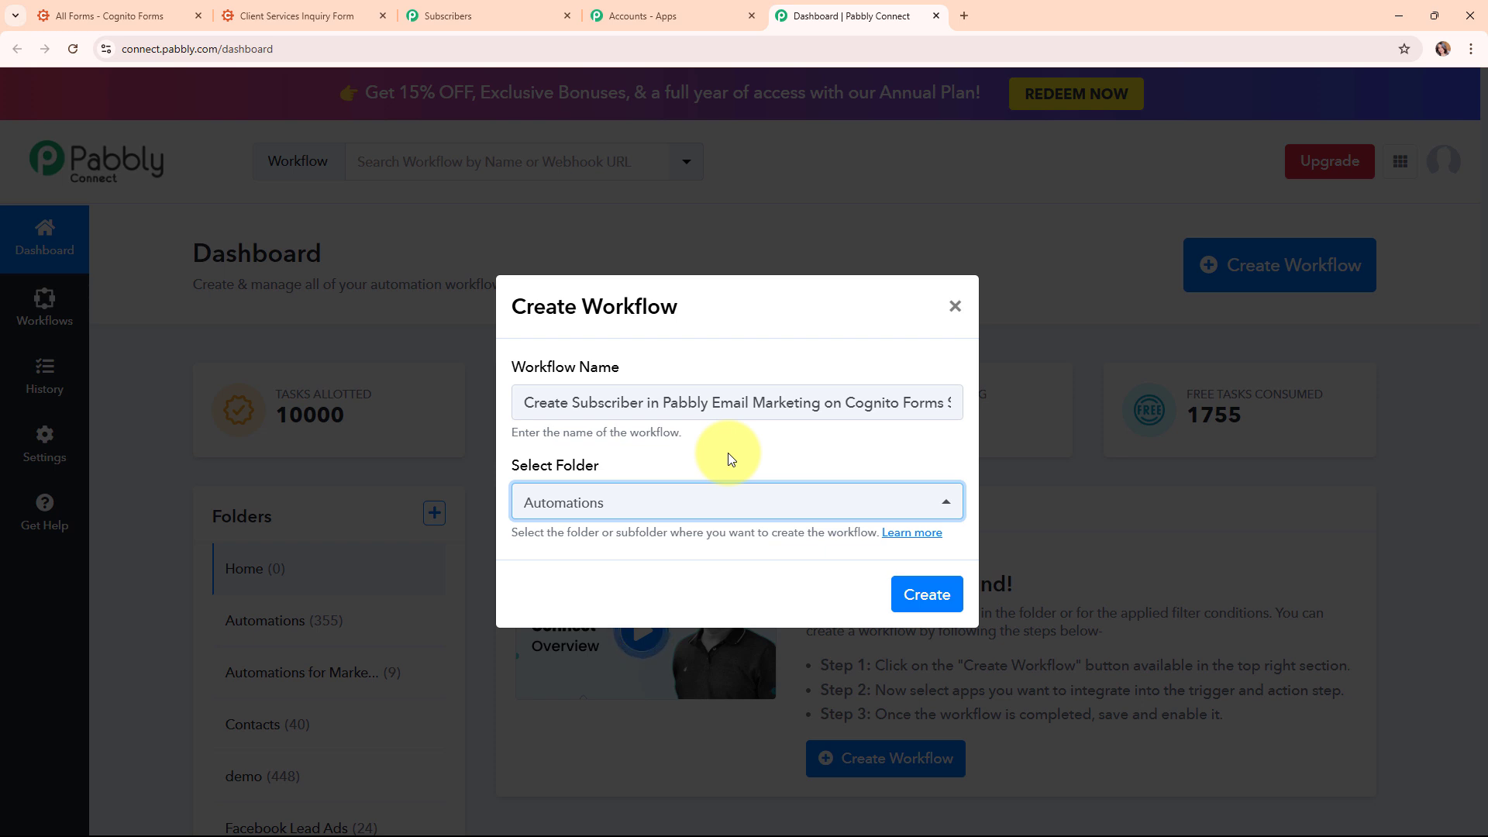
left_click(923, 533)
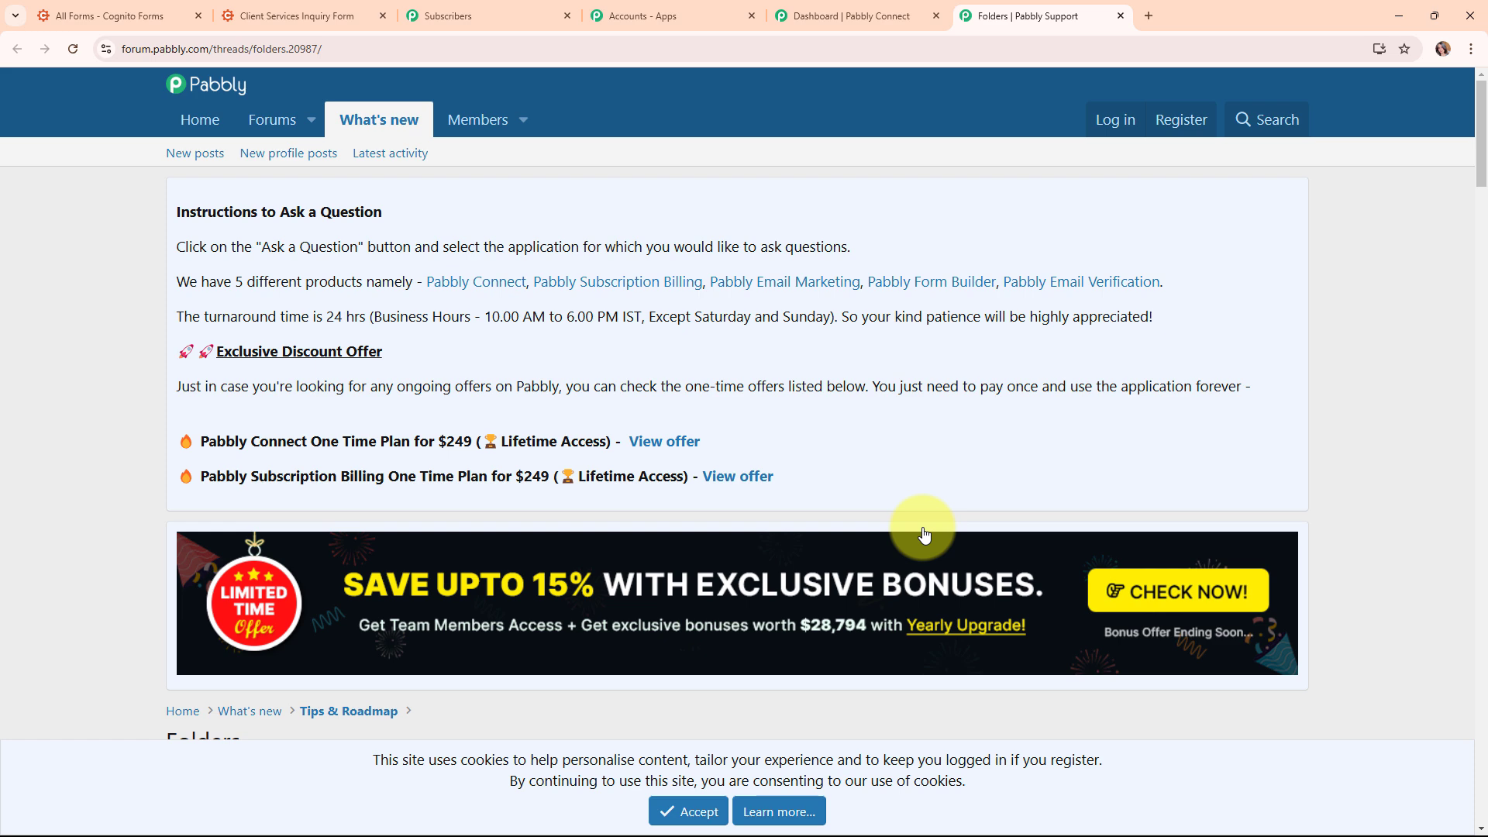
scroll(925, 535, "down", 9)
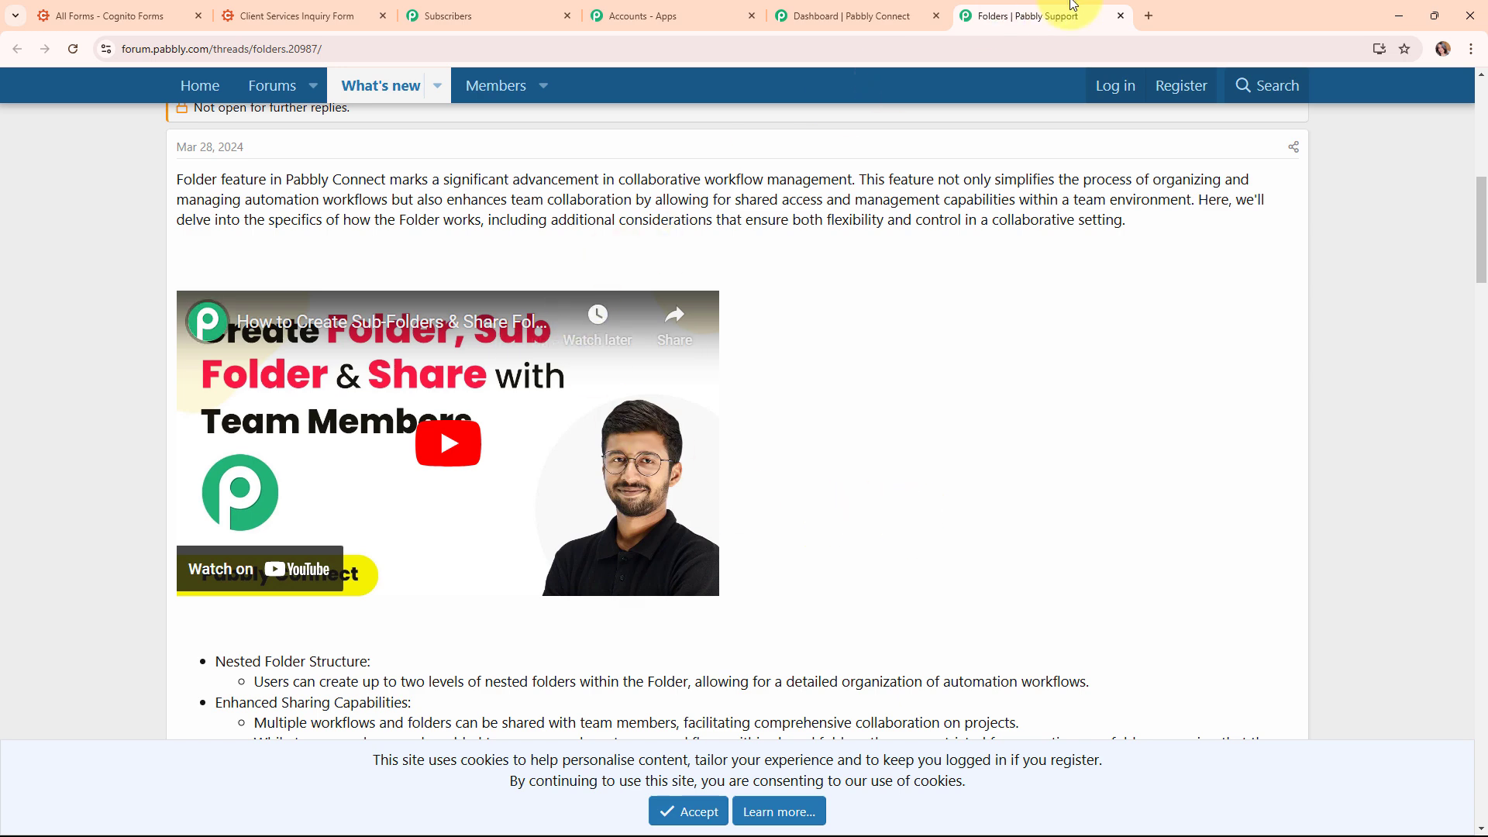
left_click(1121, 15)
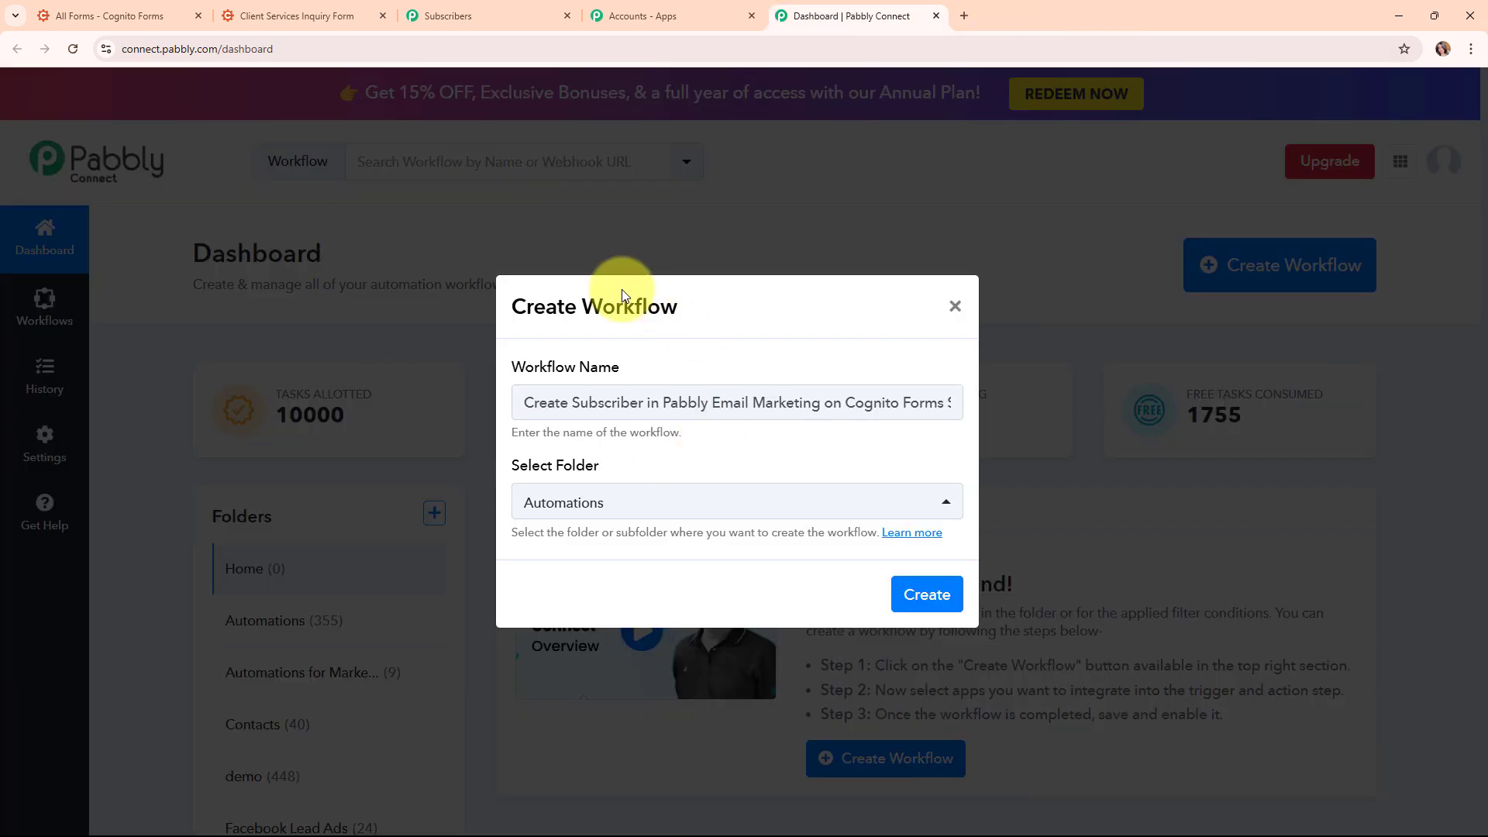
left_click(915, 615)
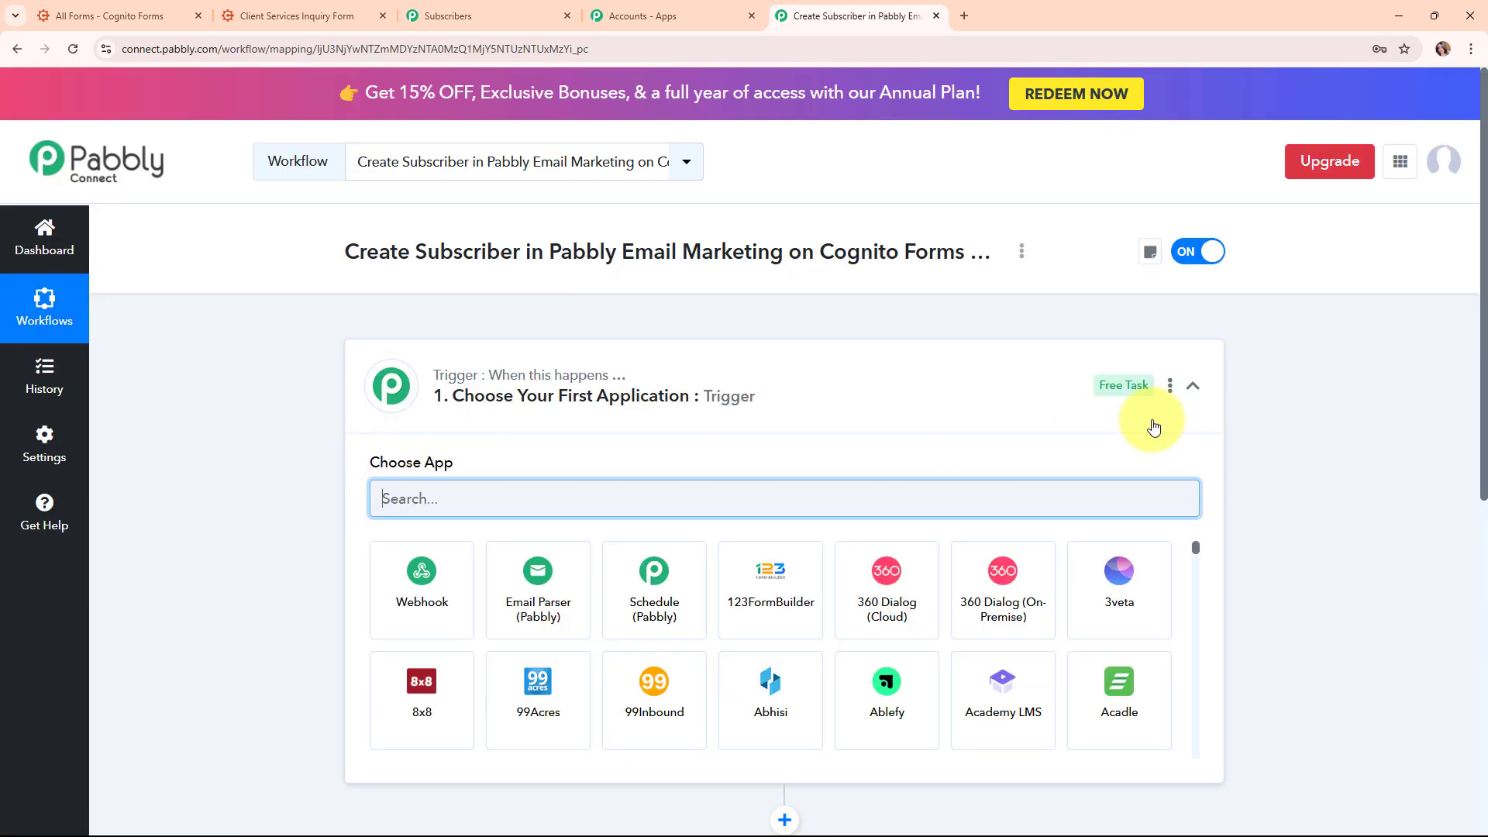
left_click(1193, 386)
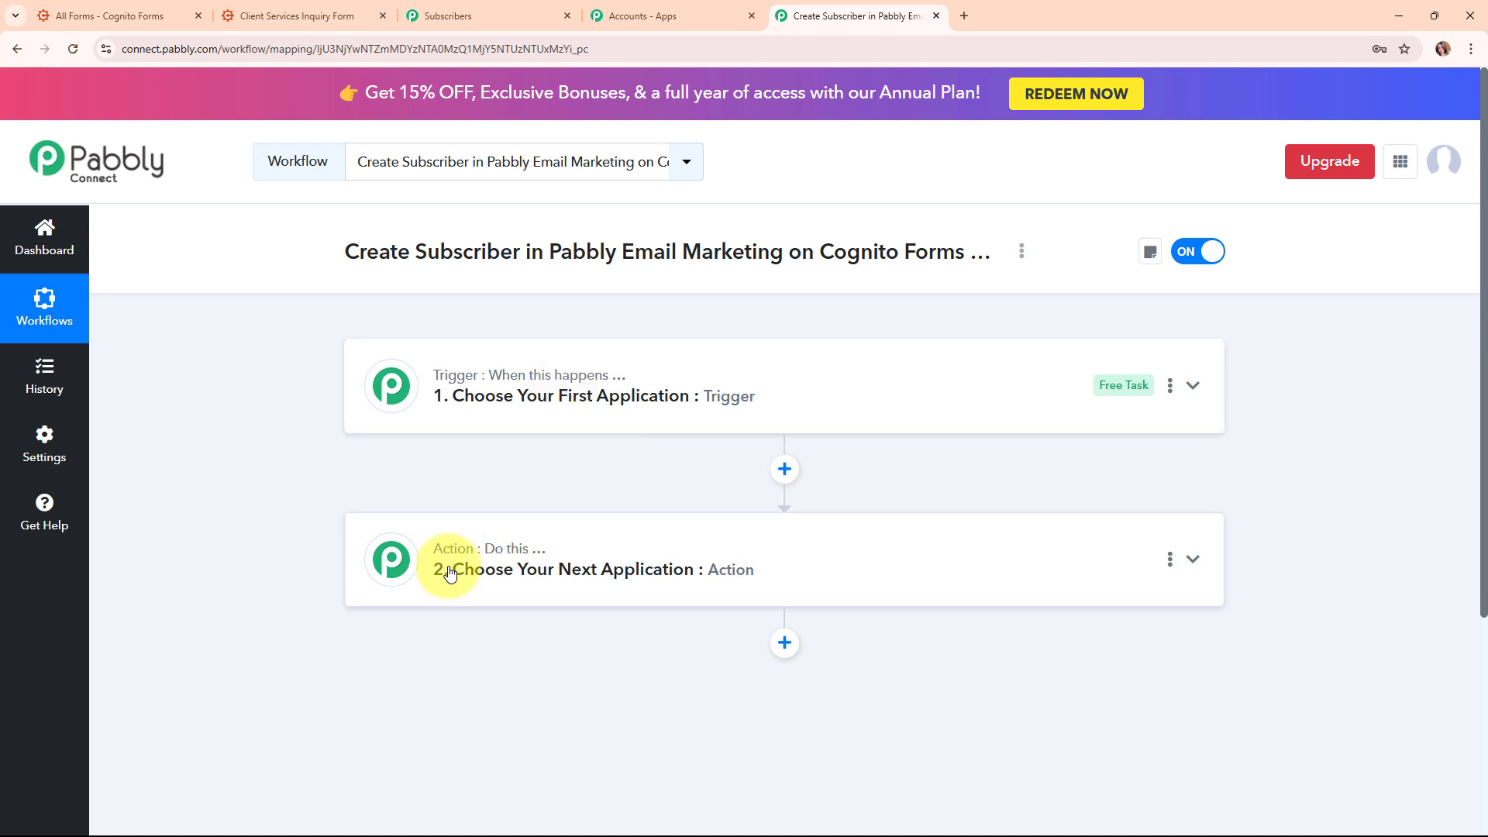
mouse_move(463, 505)
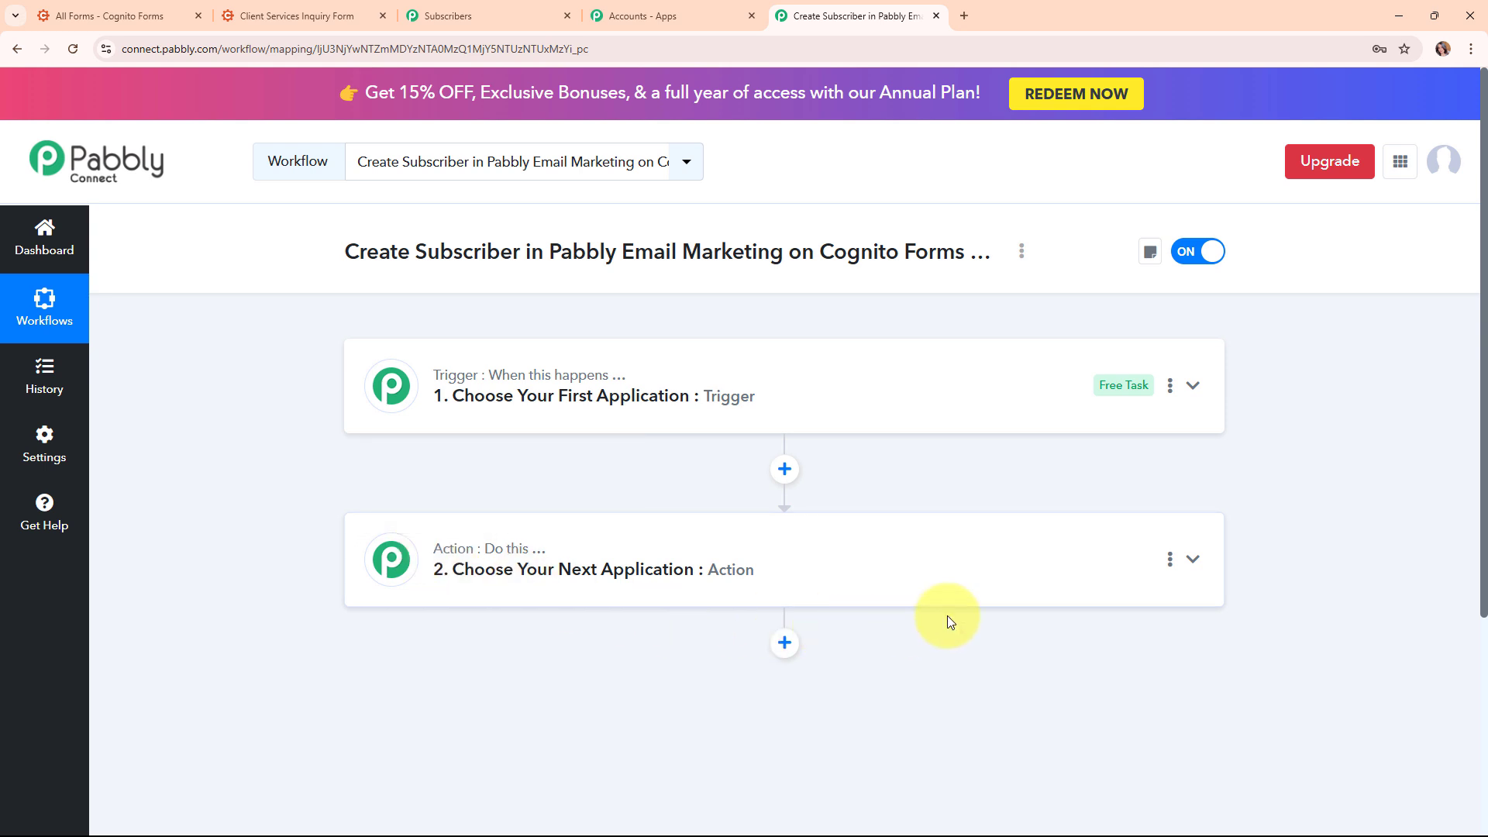
left_click(1194, 387)
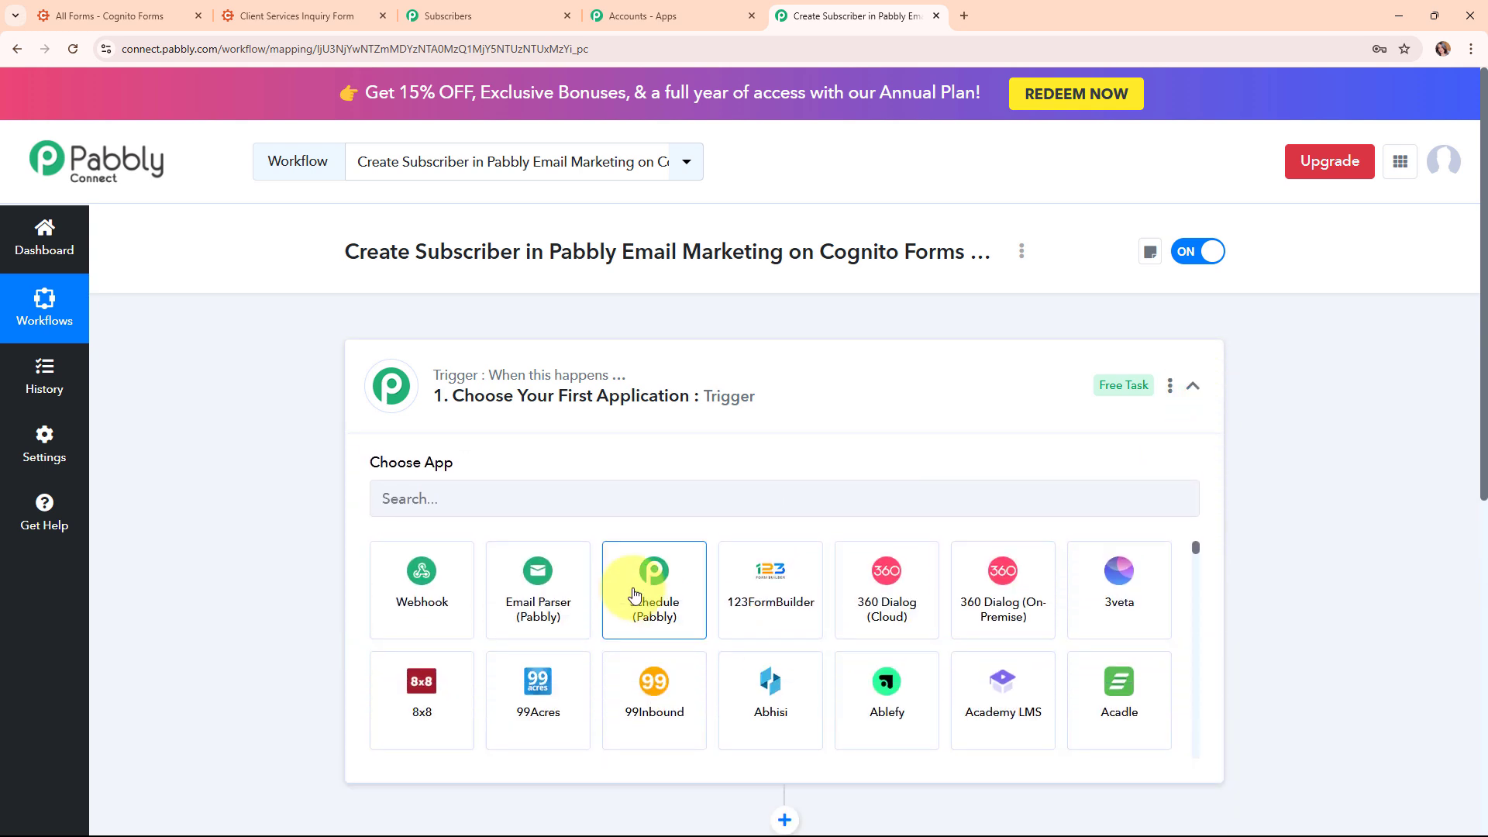
Set the trigger app to Cognito Forms with the New Entry trigger event.
left_click(578, 506)
type("cogn")
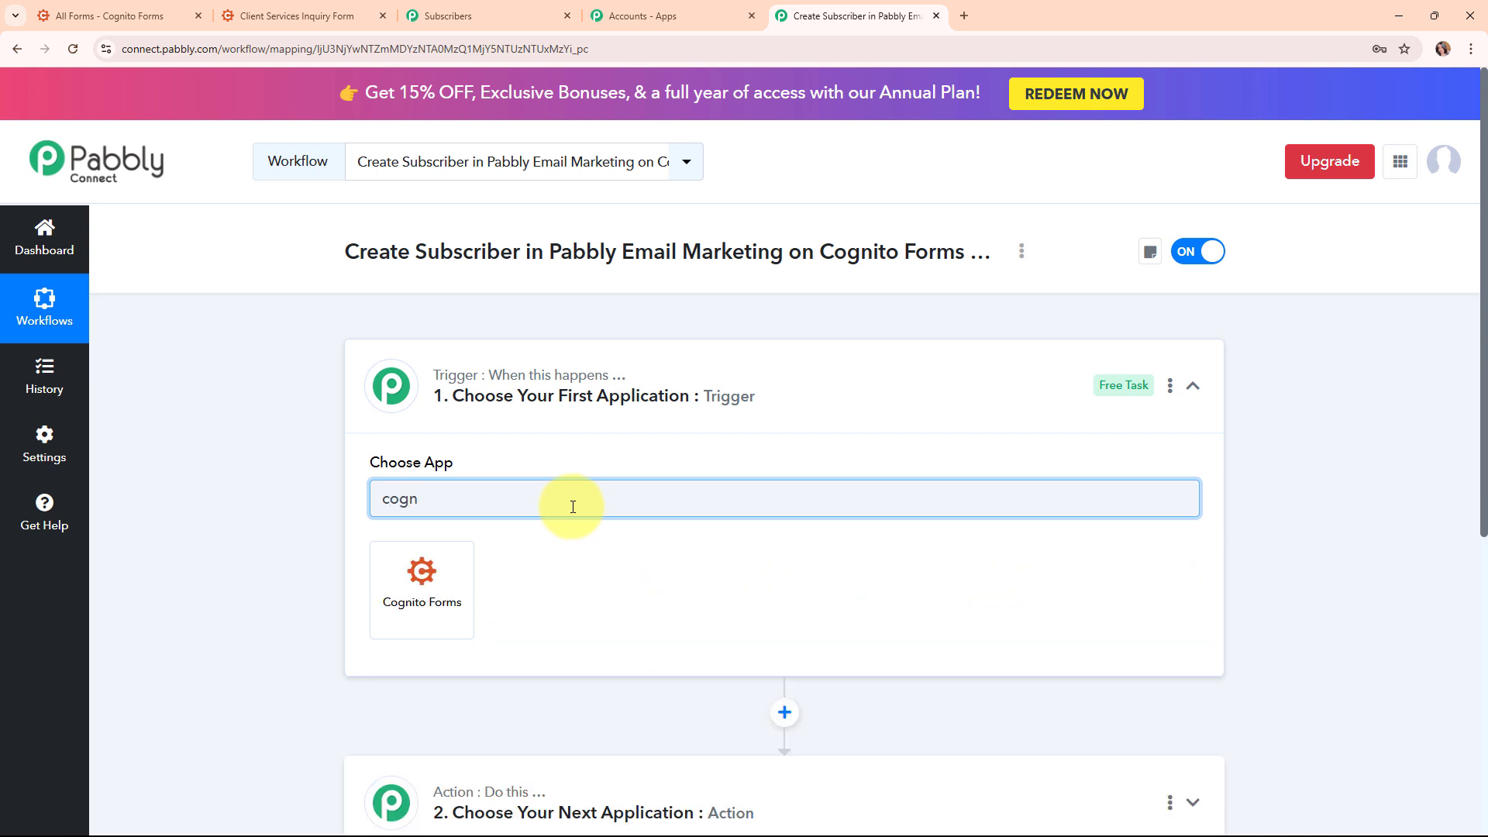
left_click(421, 628)
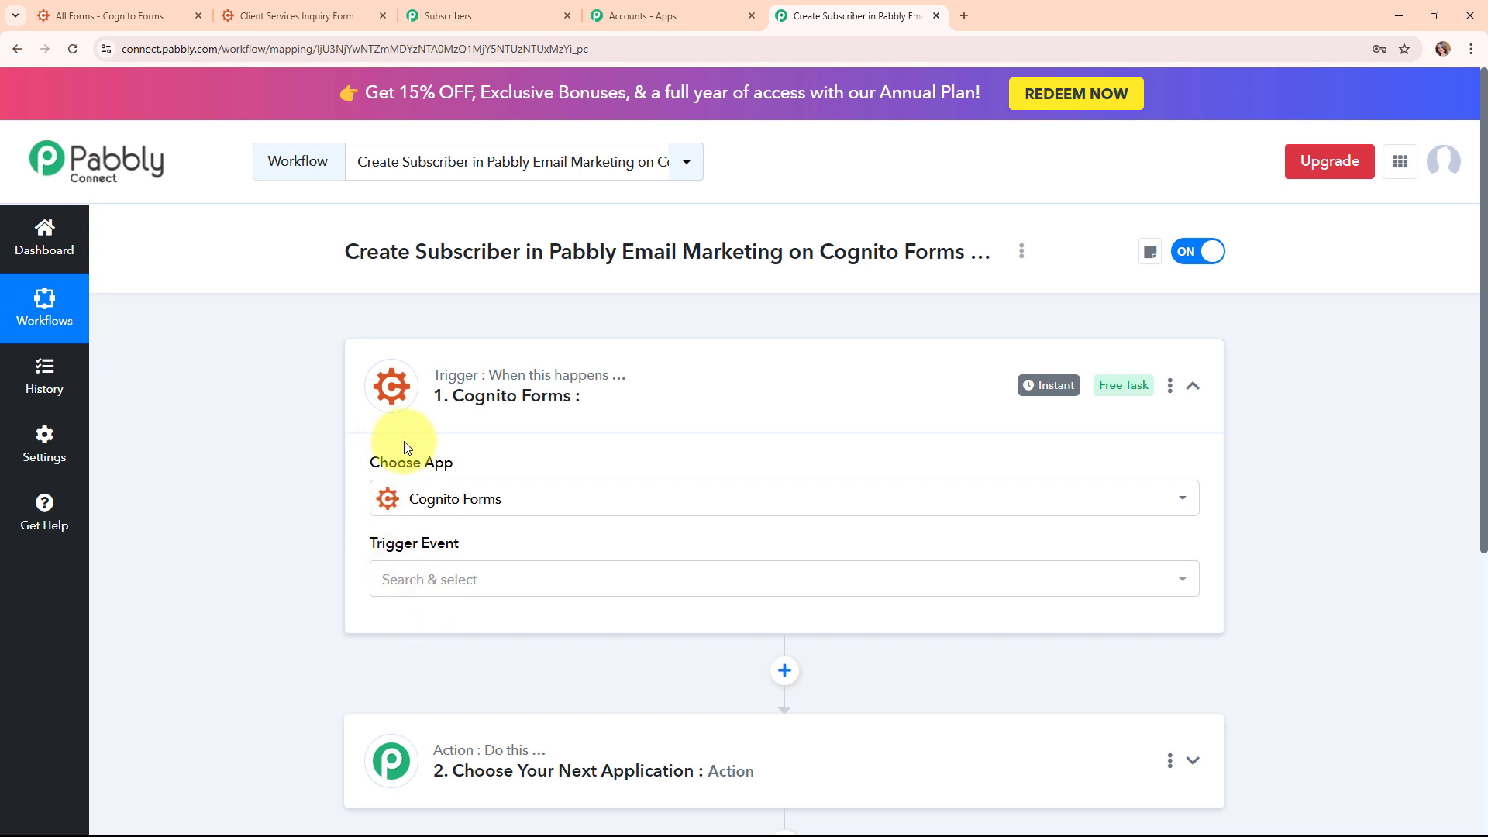
left_click(514, 588)
left_click(523, 672)
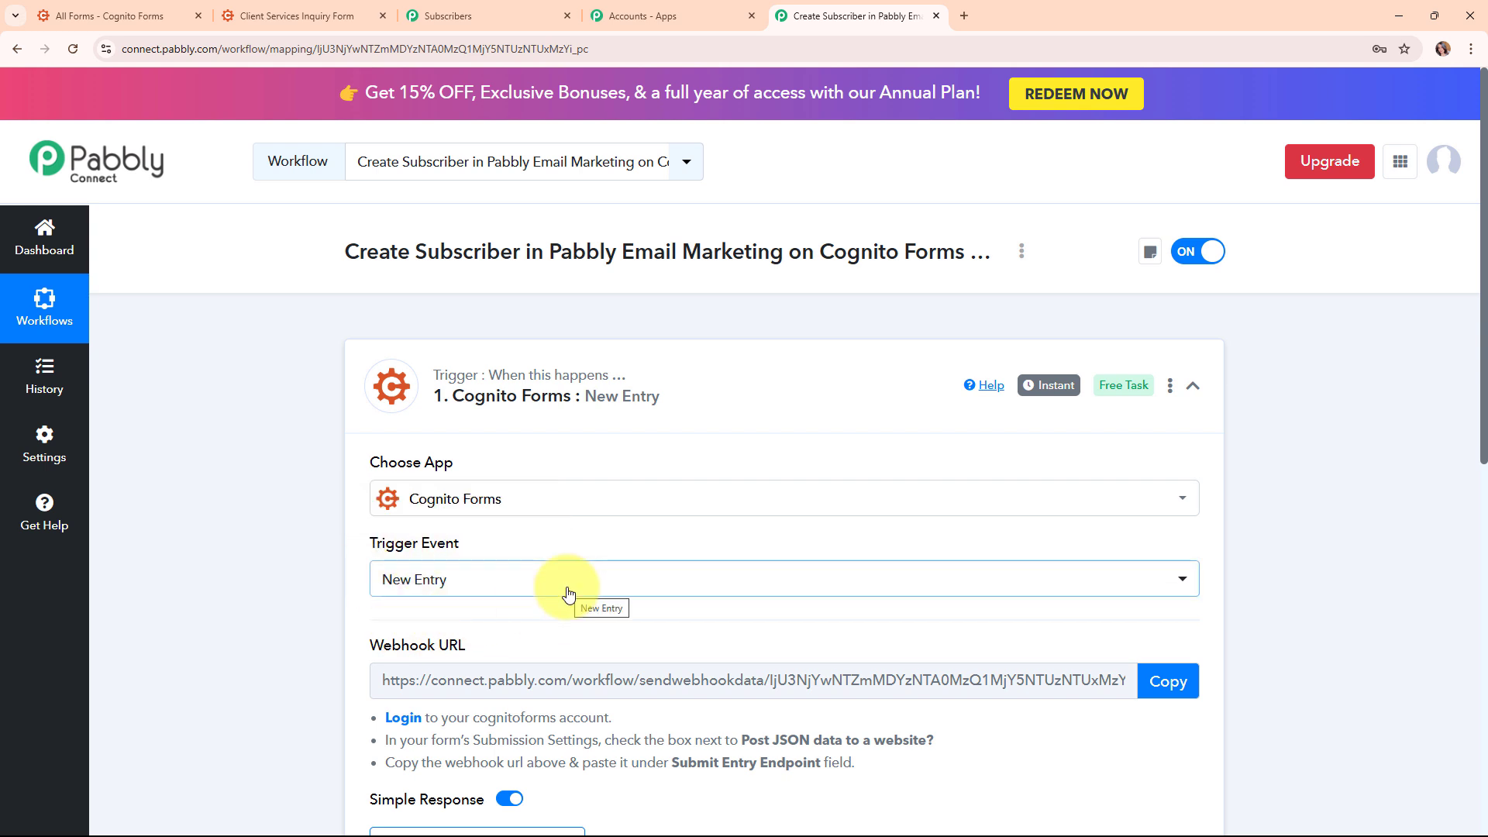
Copy the trigger's webhook URL and start capturing a webhook response.
scroll(568, 593, "down", 3)
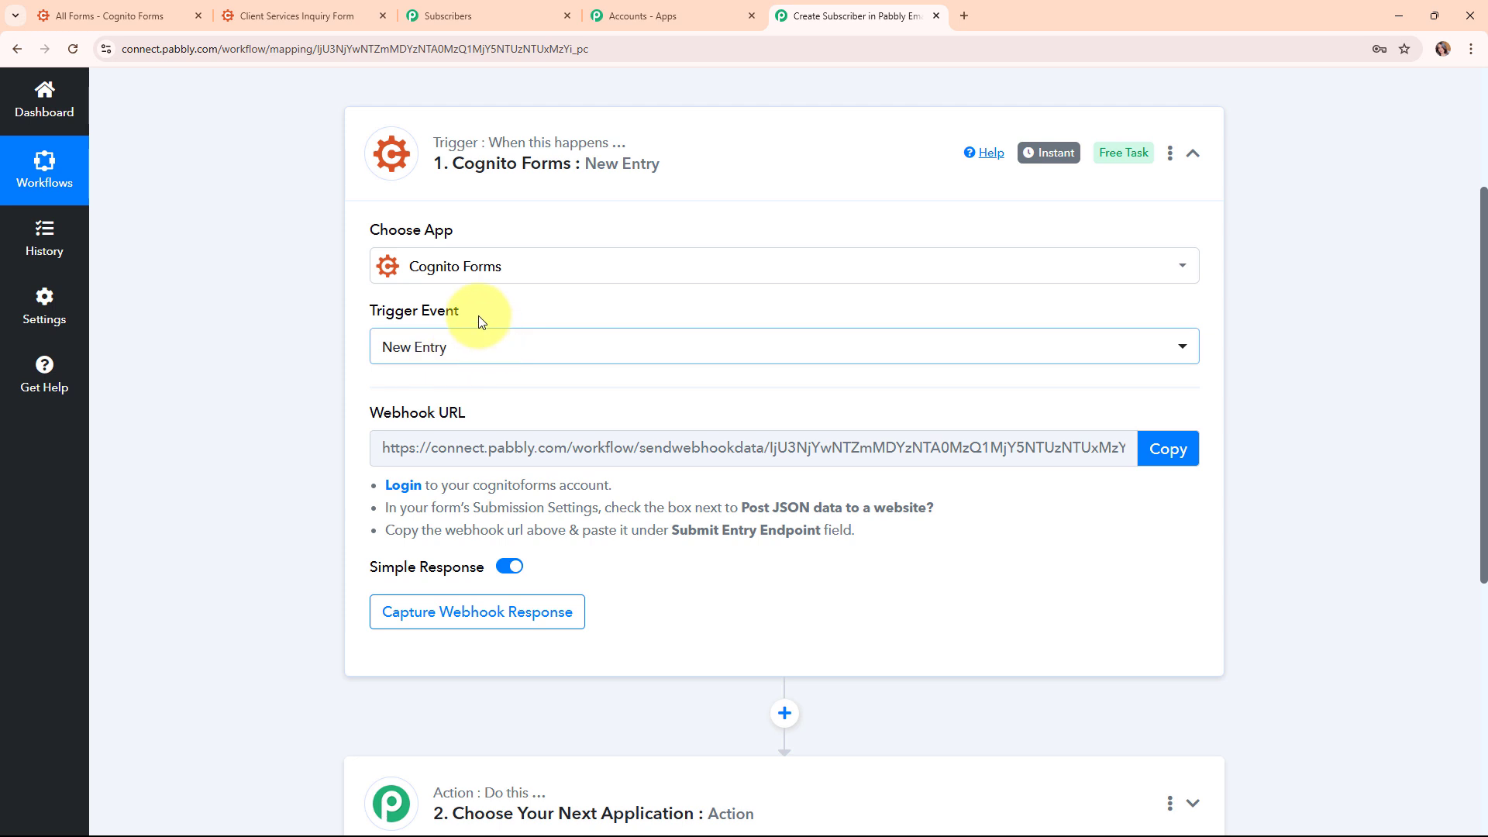
mouse_move(395, 423)
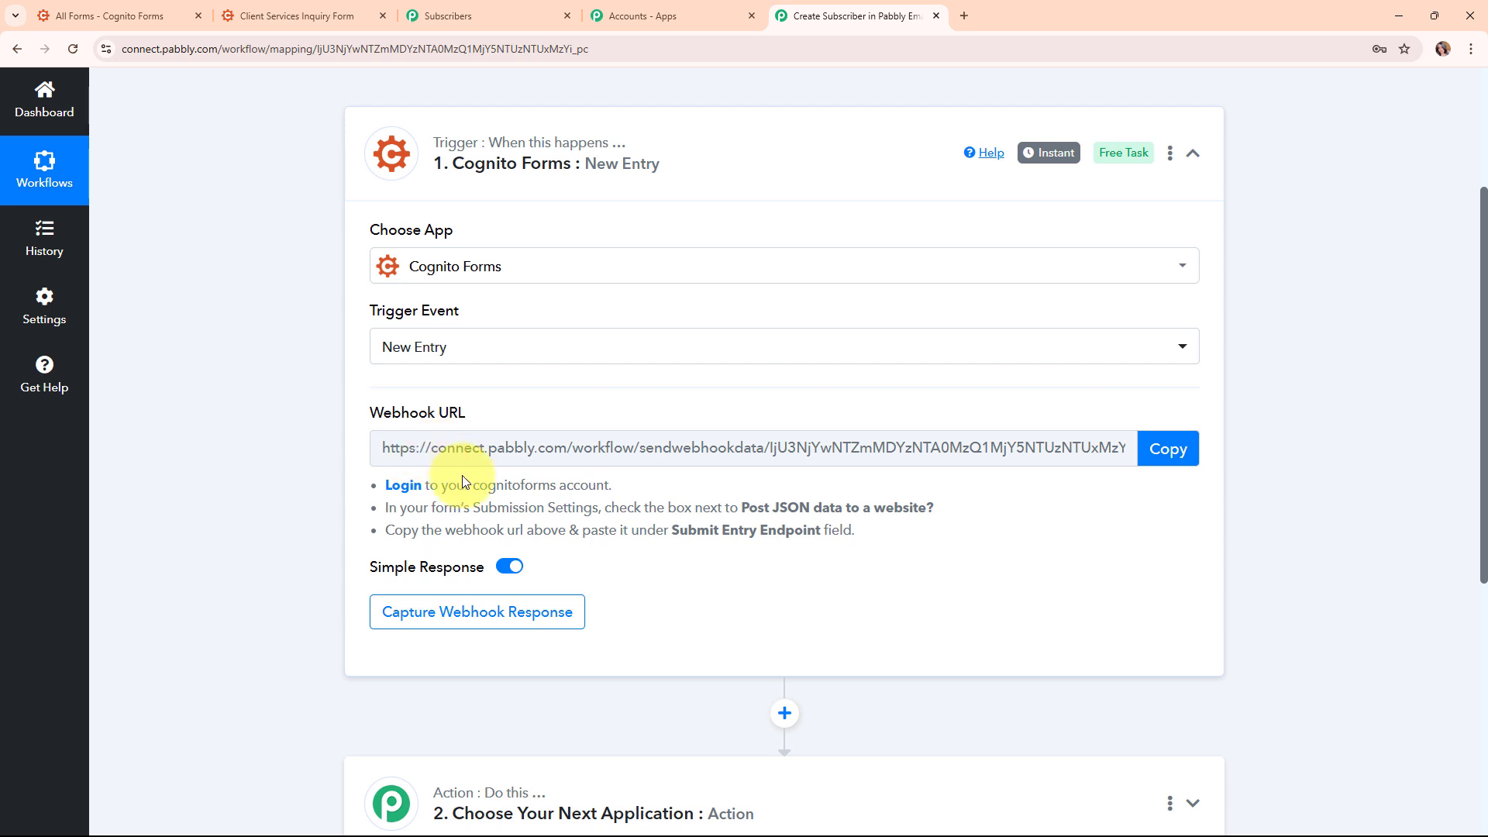
left_click_drag(384, 480, 1001, 552)
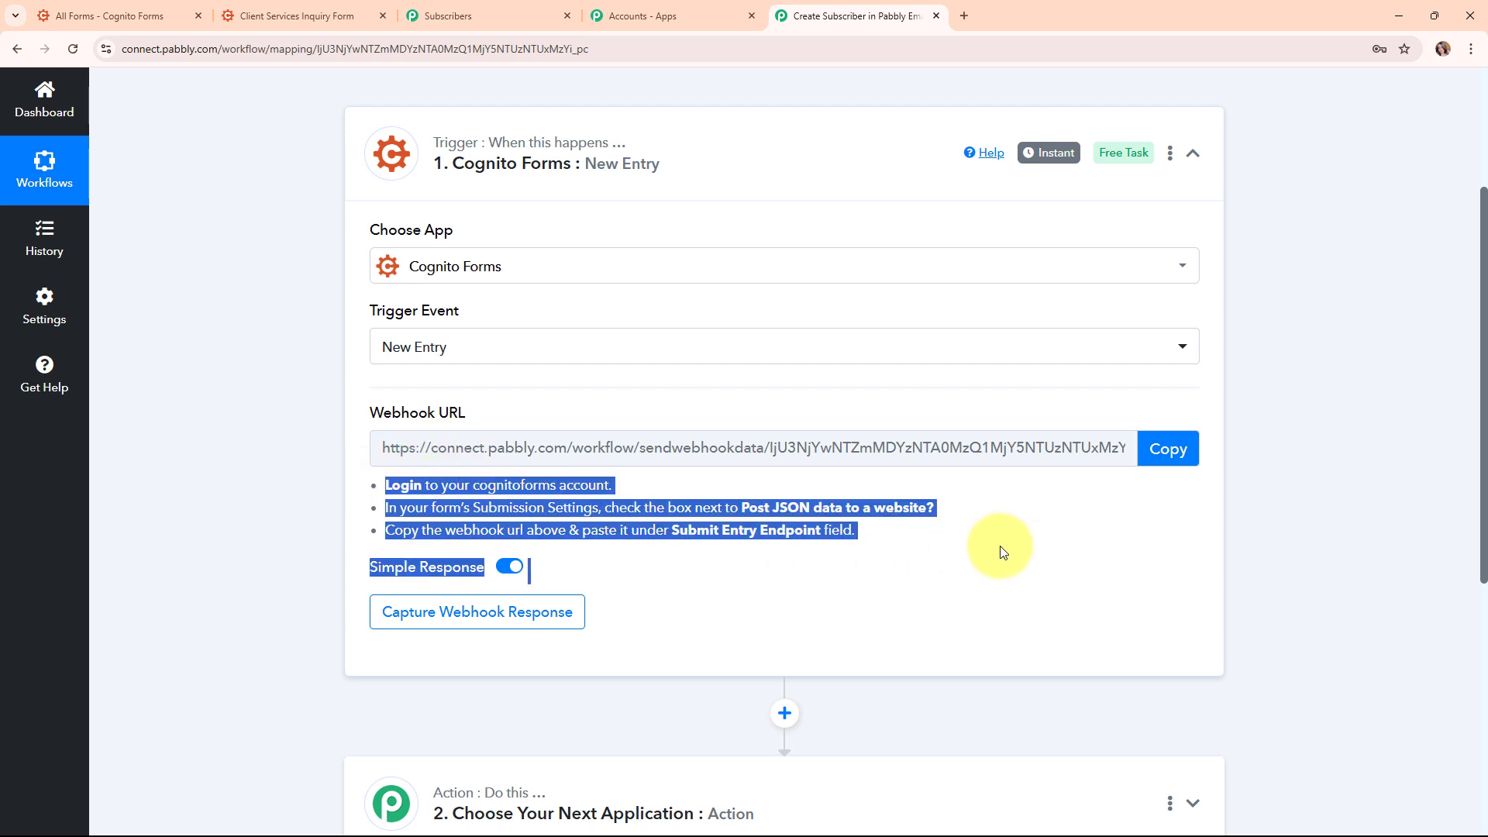
left_click(890, 571)
left_click(1159, 451)
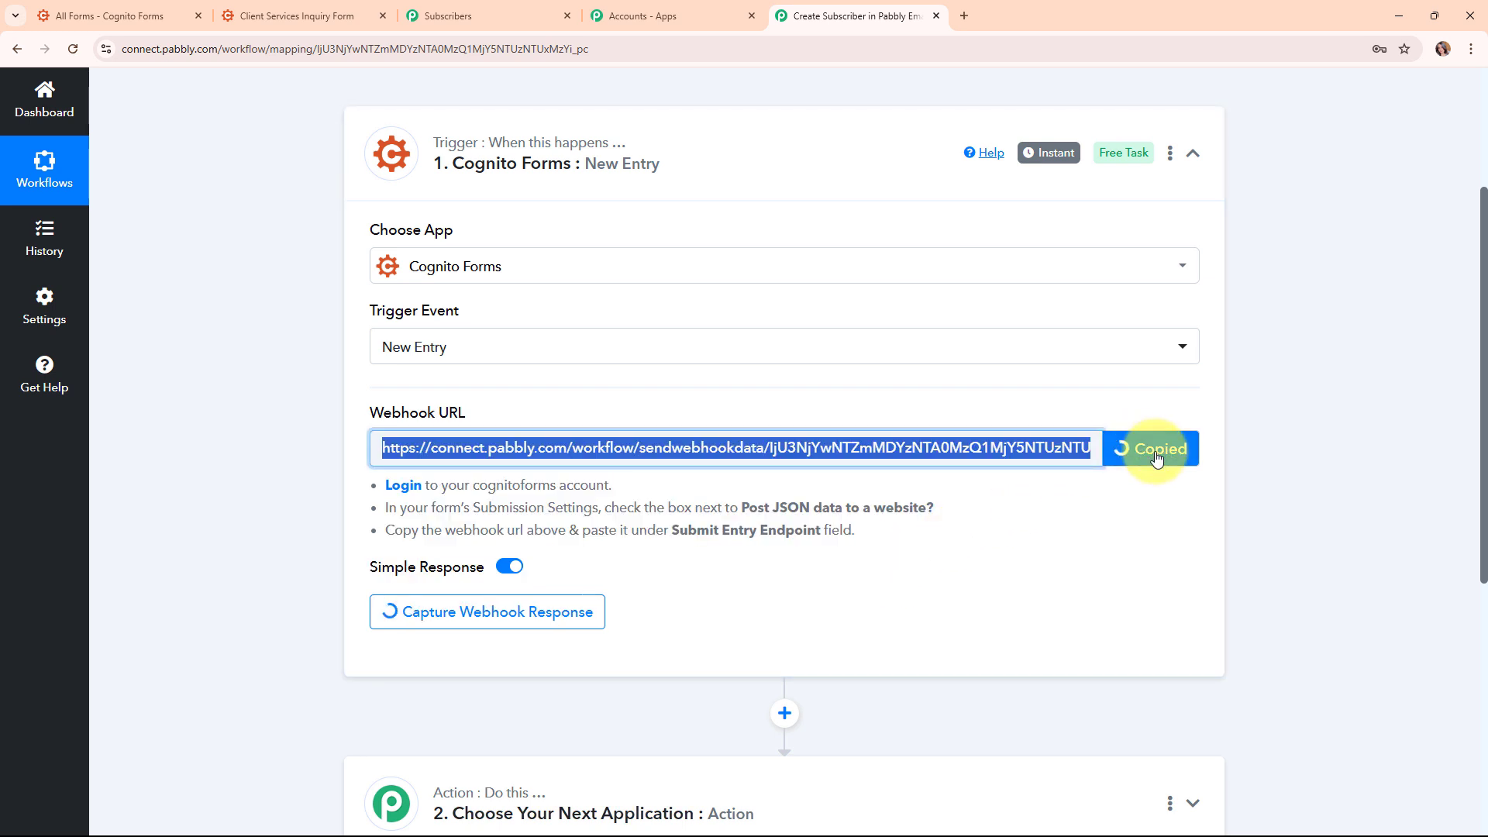
left_click(105, 25)
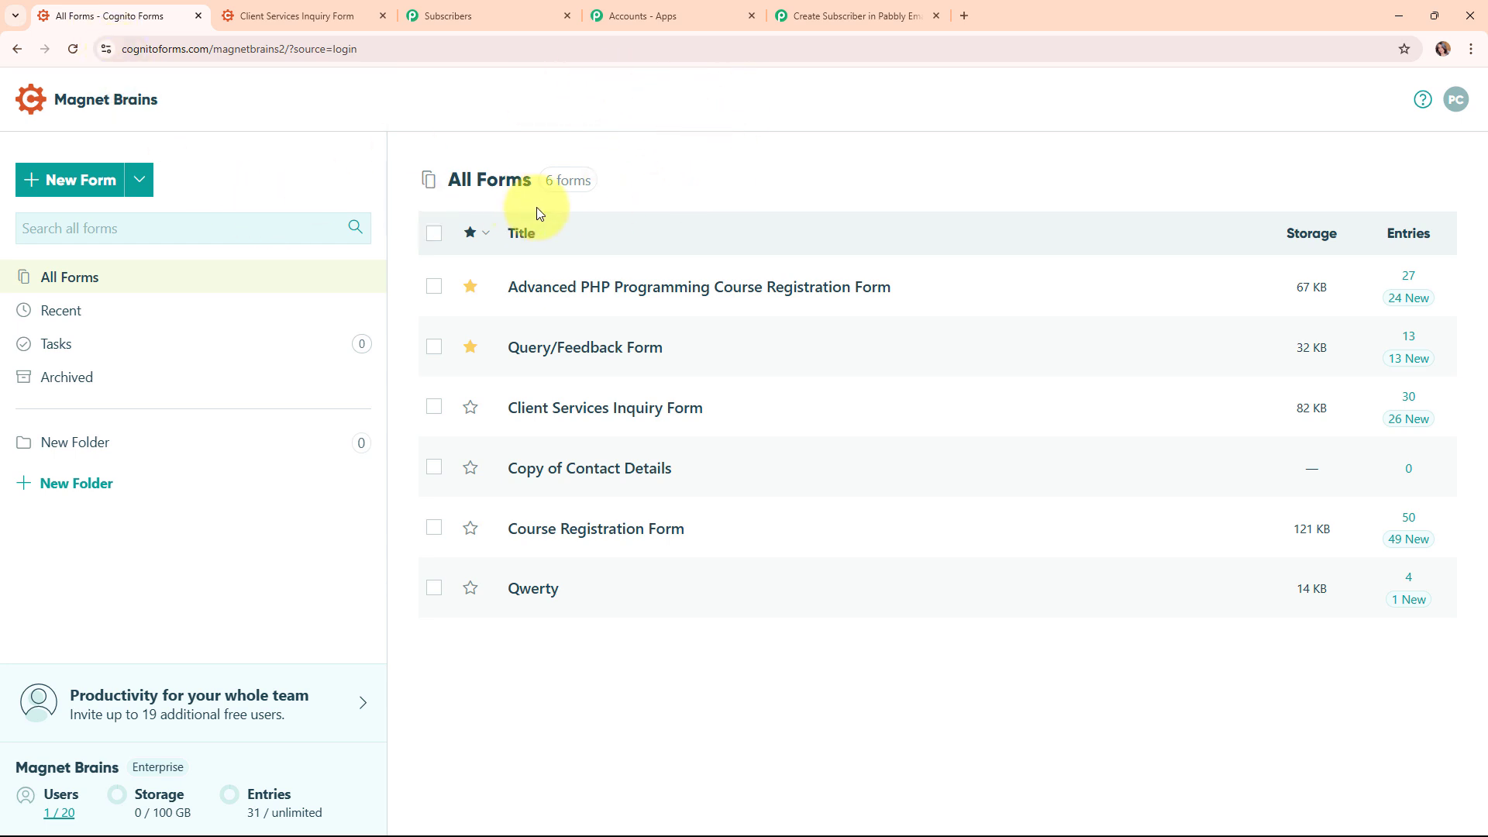
Open the Client Services Inquiry Form and expand its Post JSON Data to a Website settings.
mouse_move(859, 583)
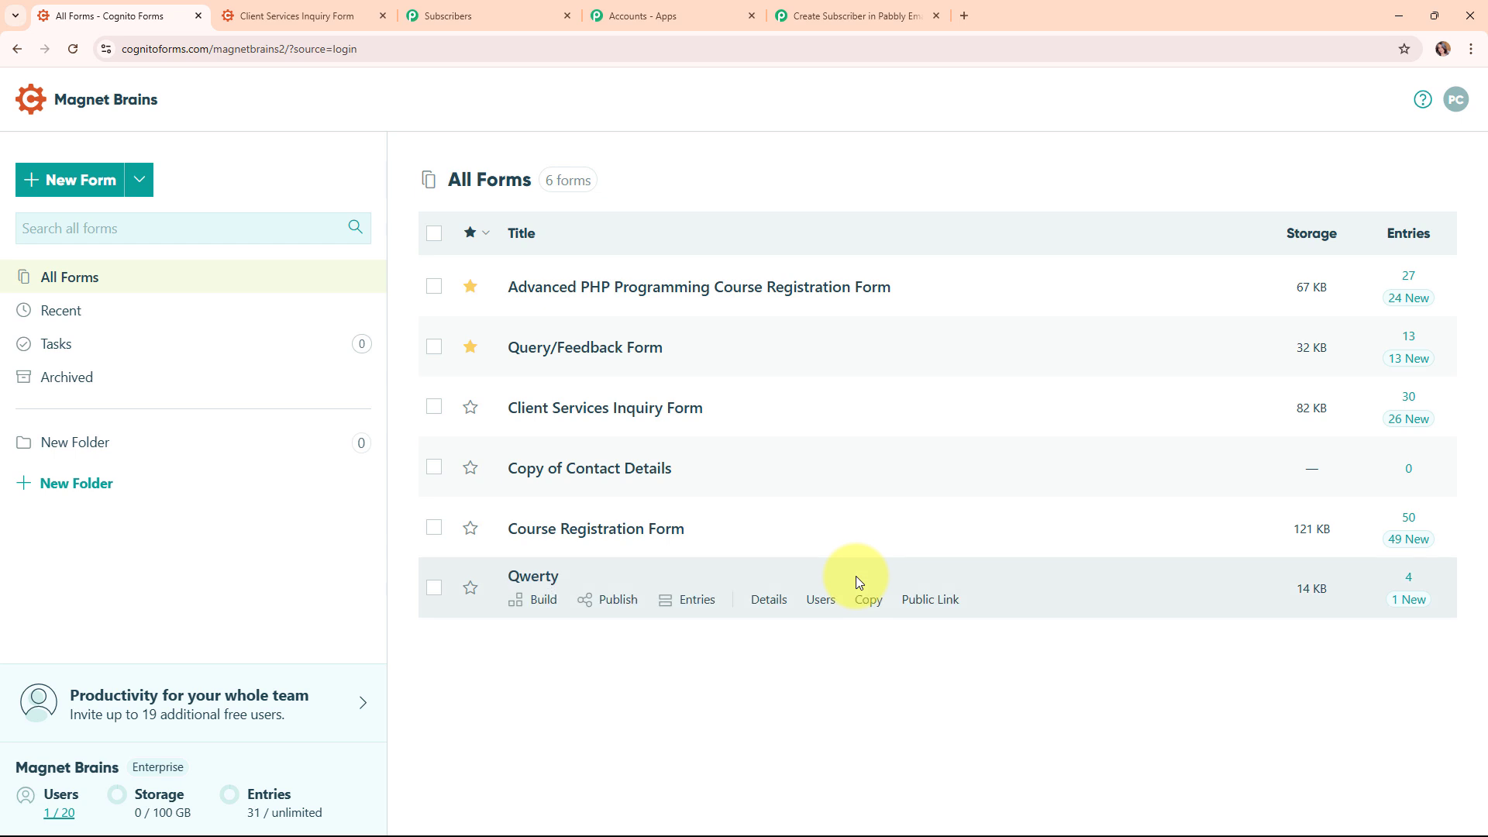
mouse_move(496, 412)
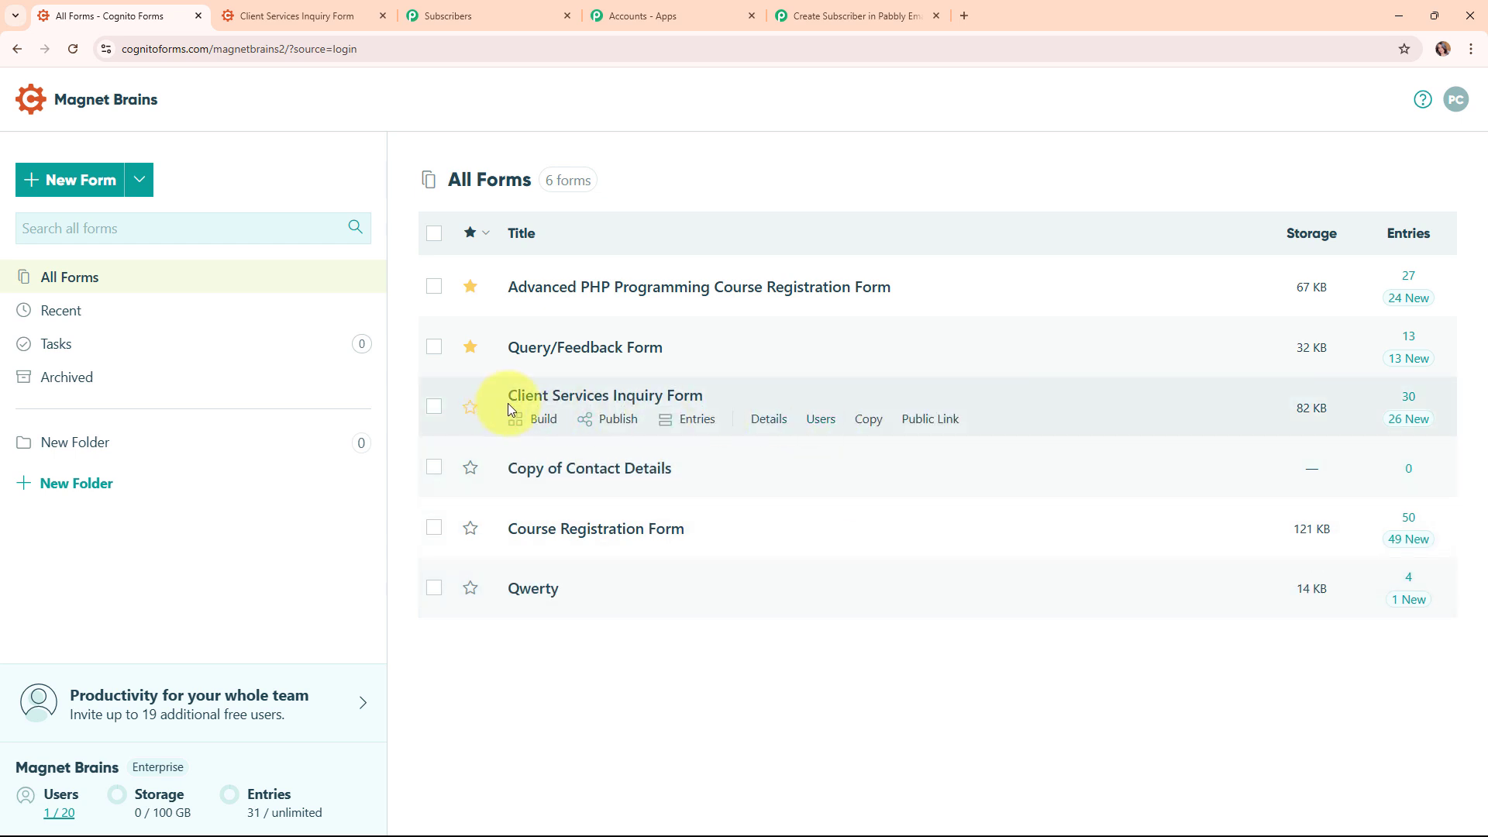
left_click(625, 401)
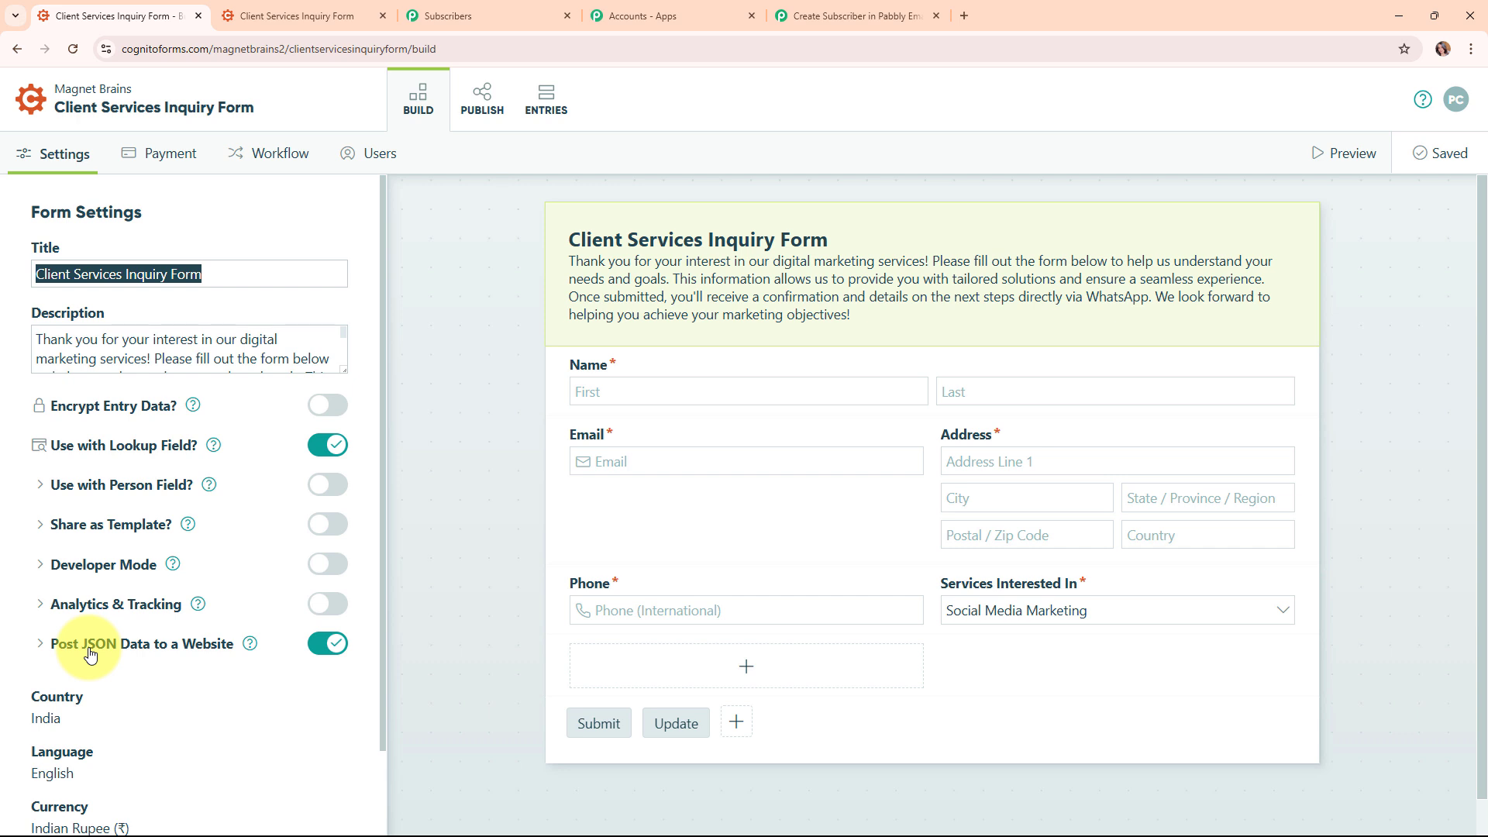
left_click(188, 647)
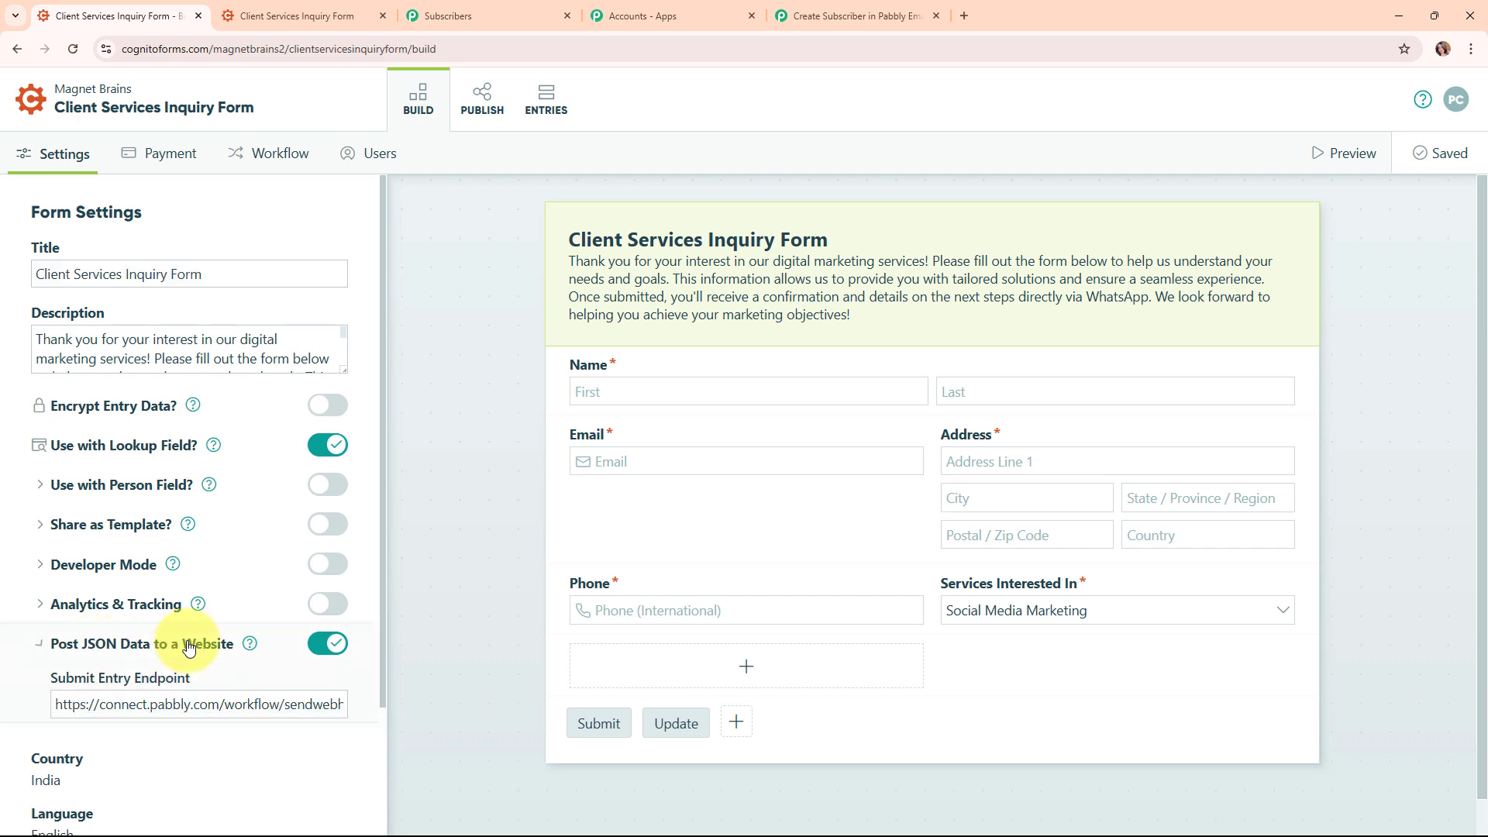
scroll(450, 542, "down", 1)
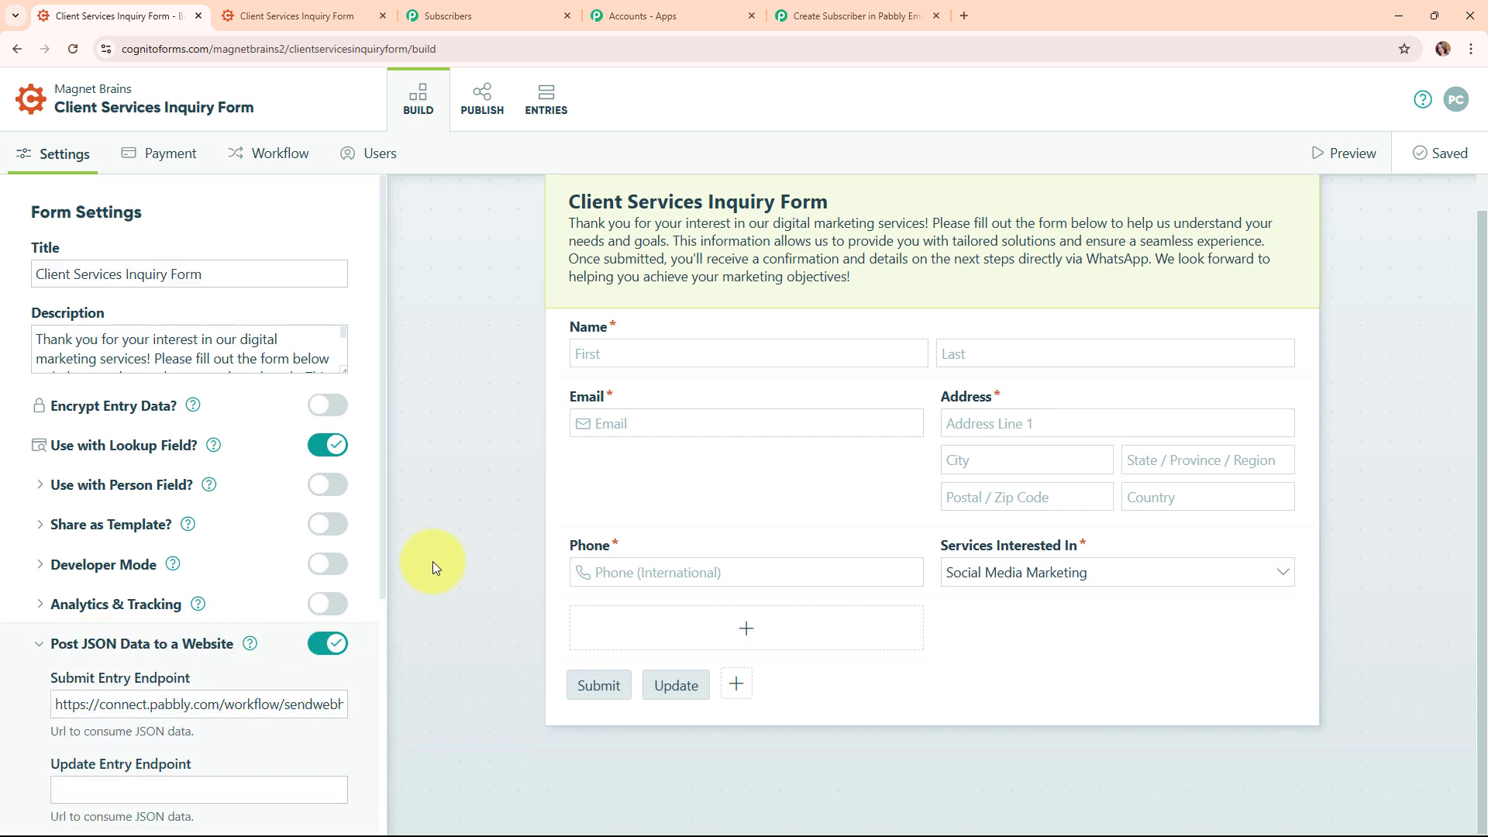
scroll(331, 608, "down", 3)
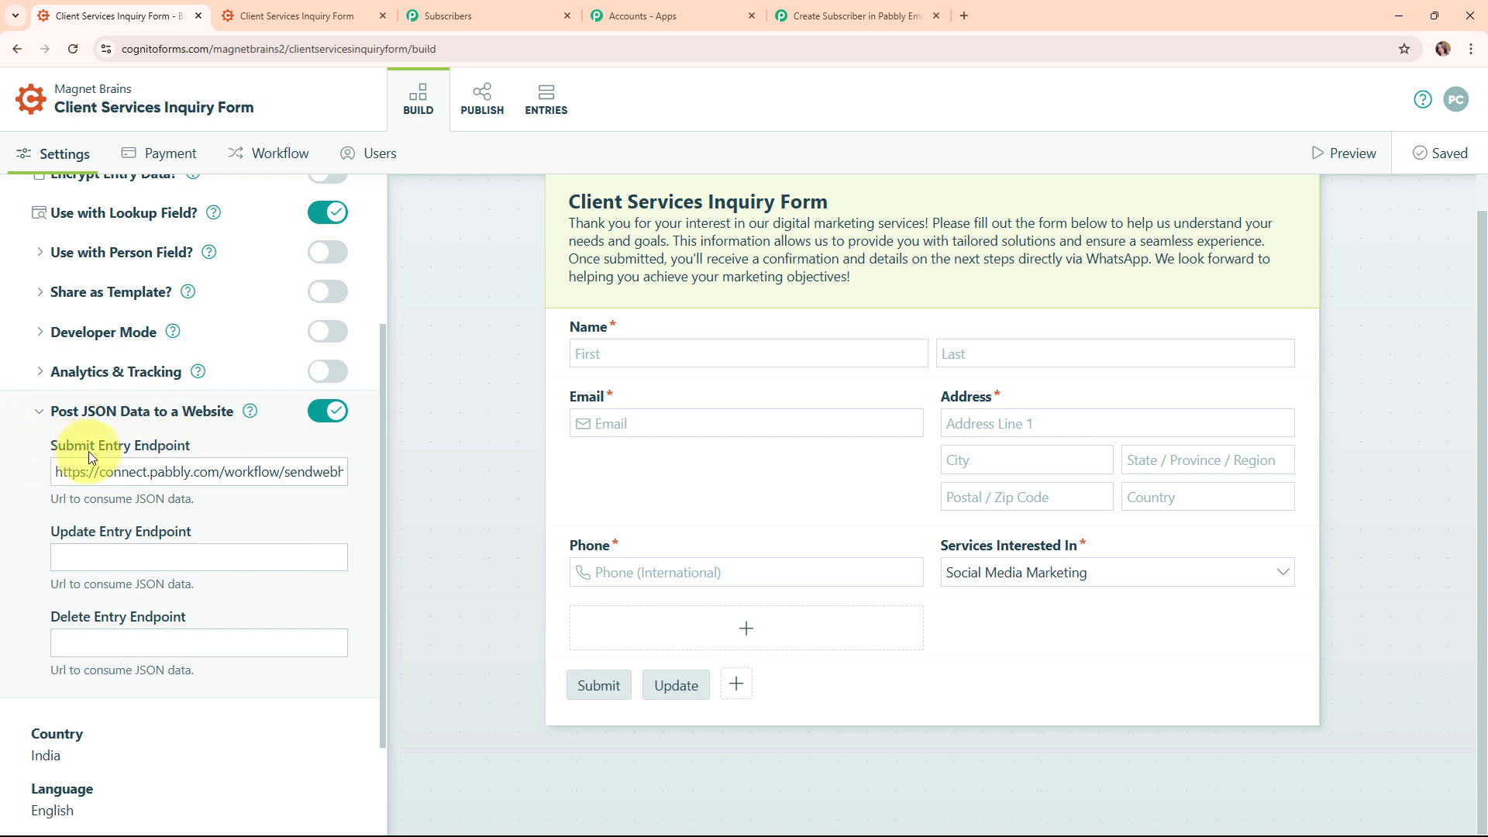
Replace the Submit Entry Endpoint with the pasted Pabbly webhook URL and save the form.
triple_click(228, 471)
key("BackSpace")
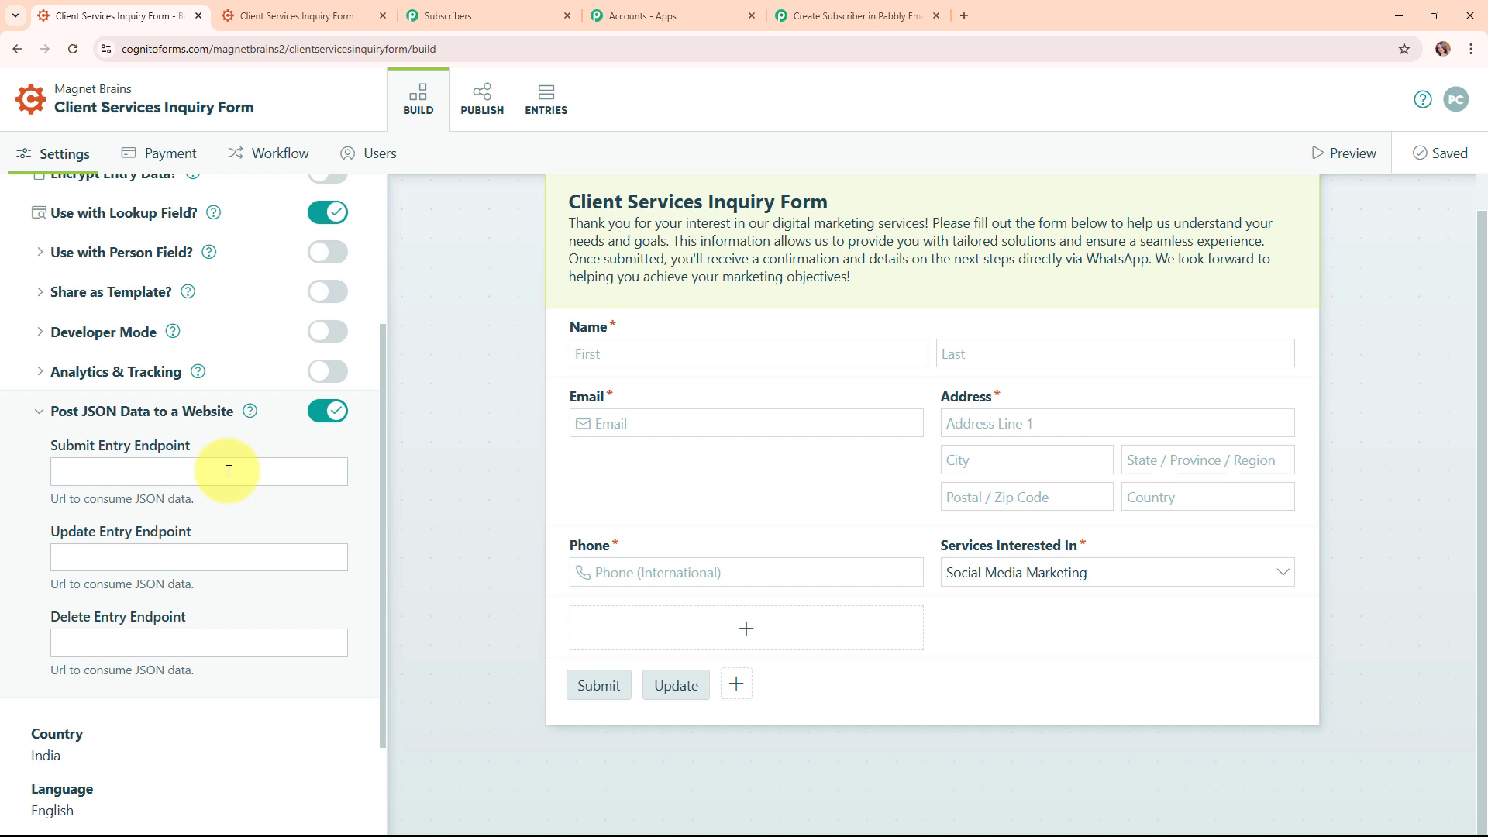
key("ctrl+v")
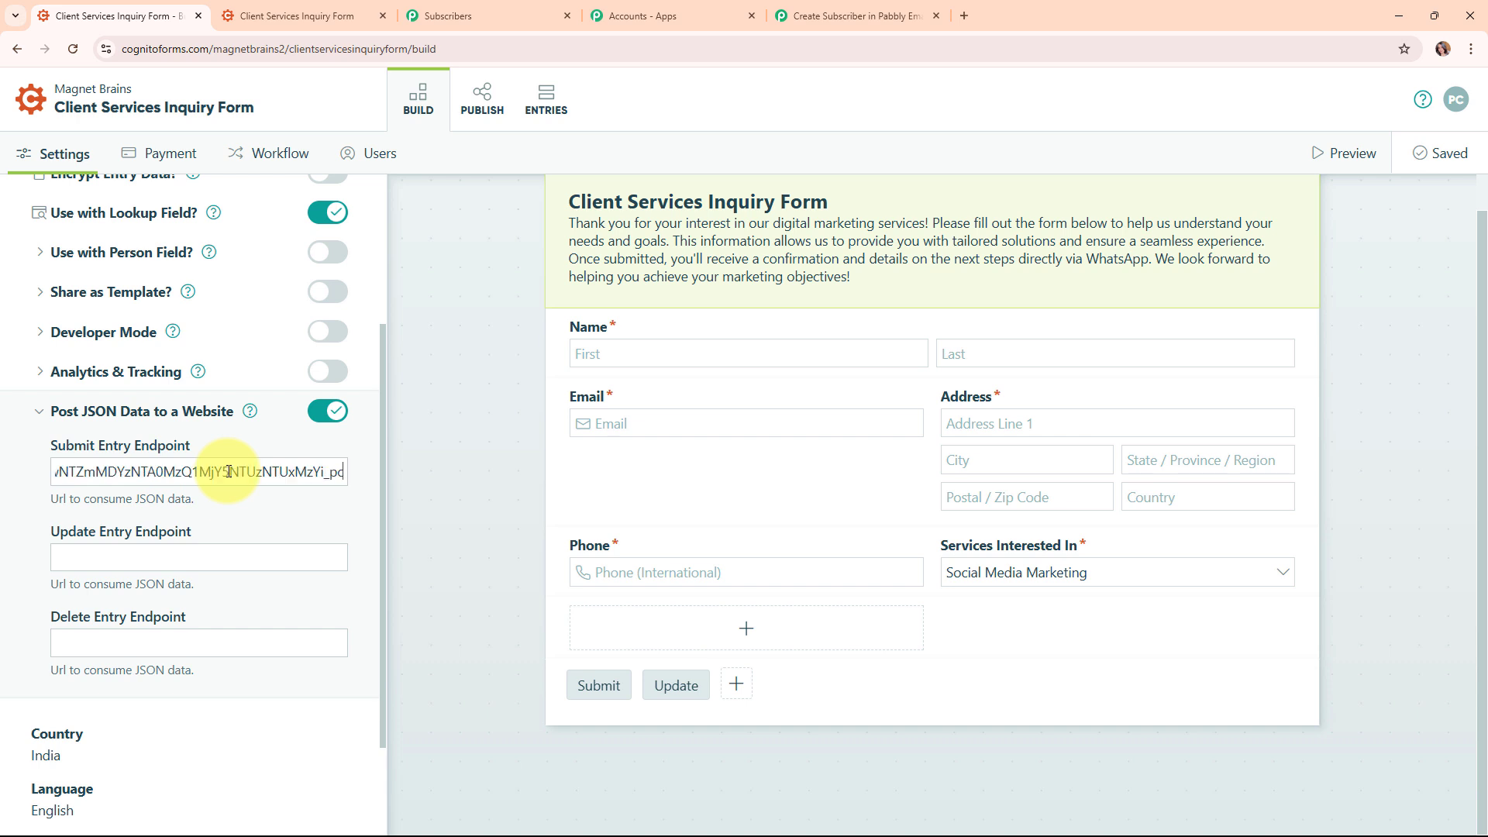
left_click(253, 503)
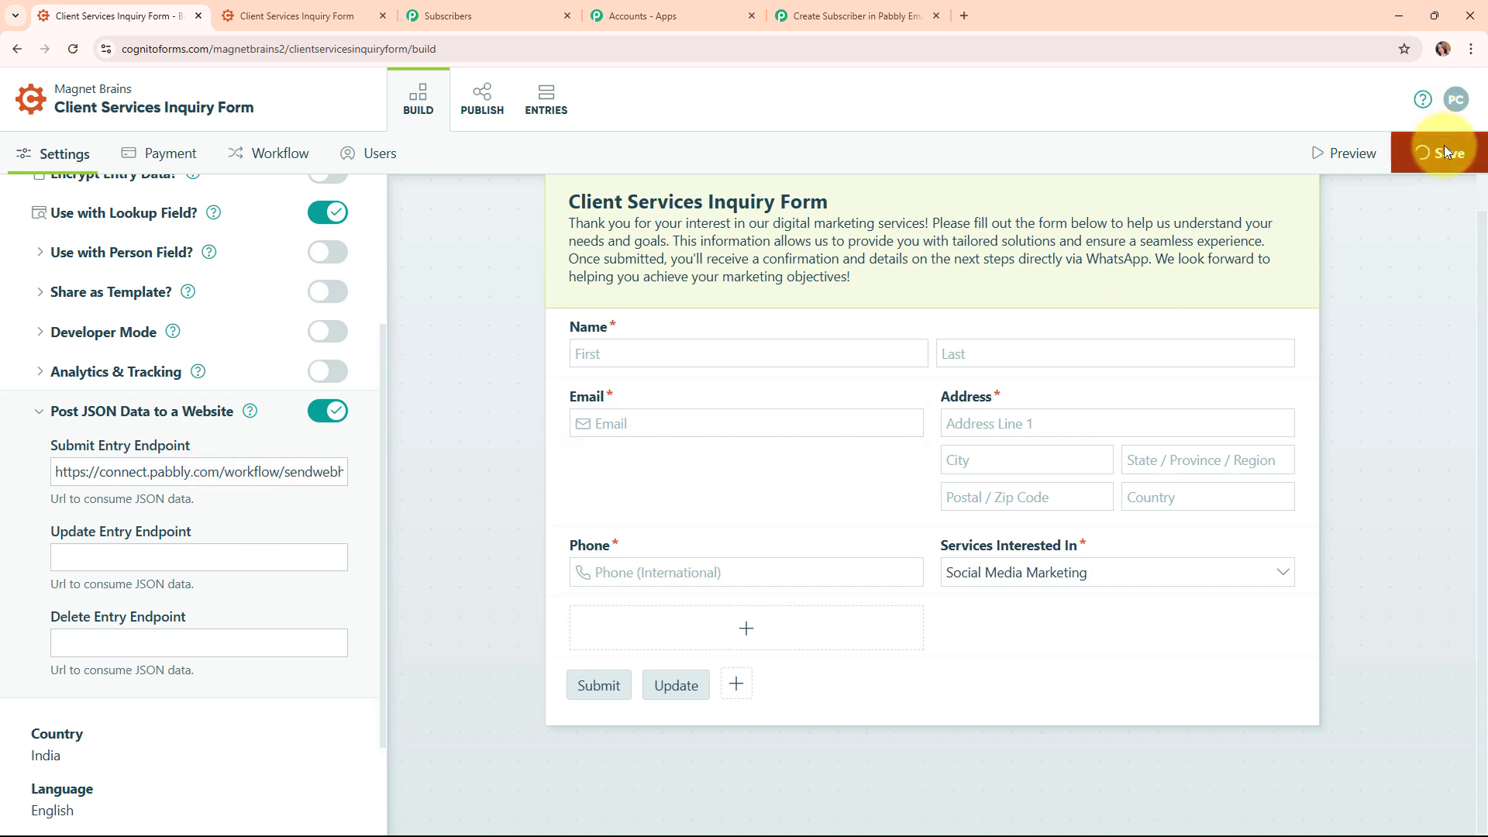
left_click(487, 103)
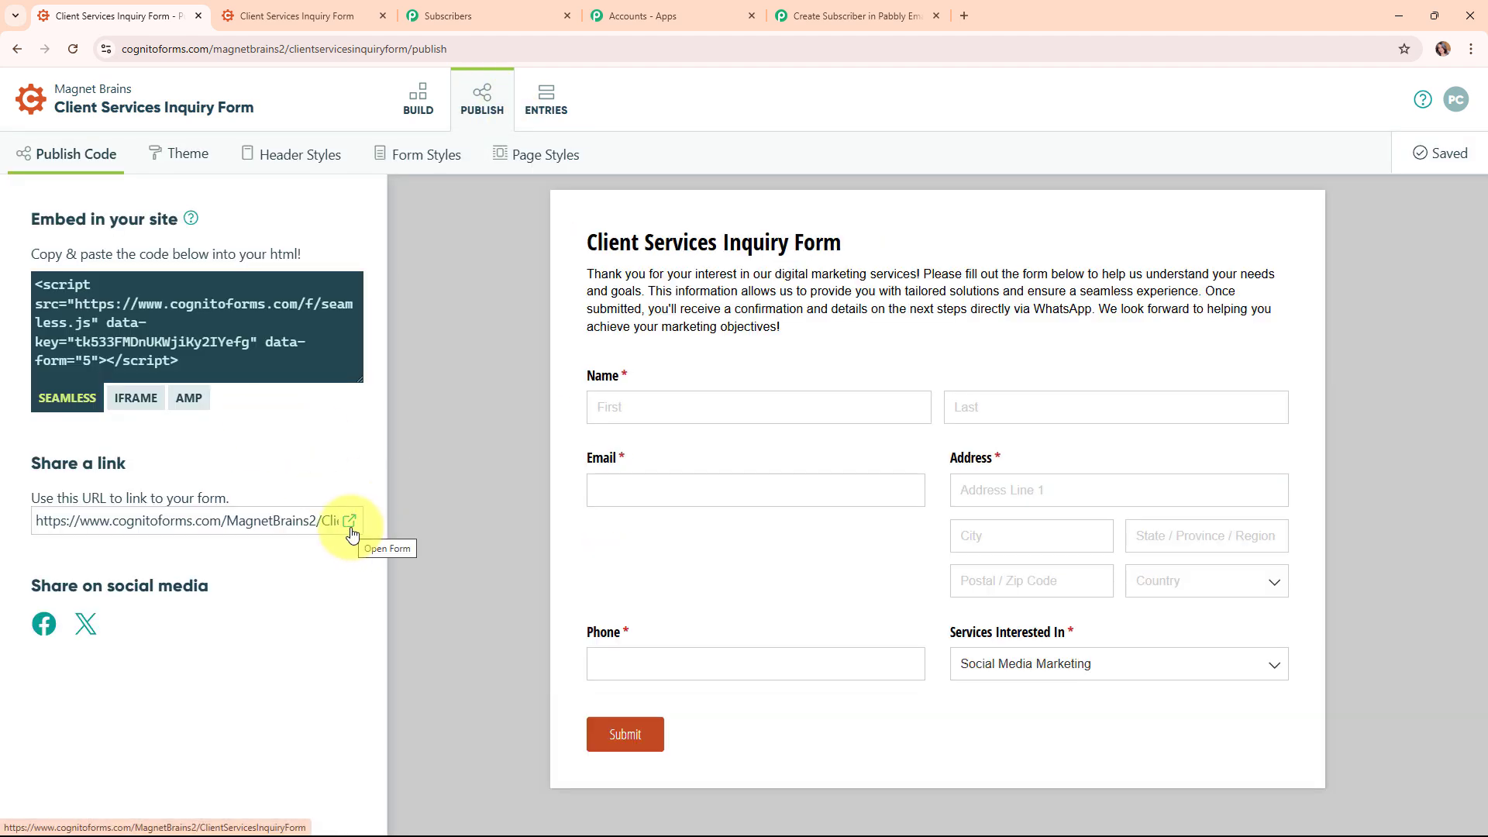
Open the live Client Services Inquiry Form from its share link, closing the duplicate tab.
left_click(349, 521)
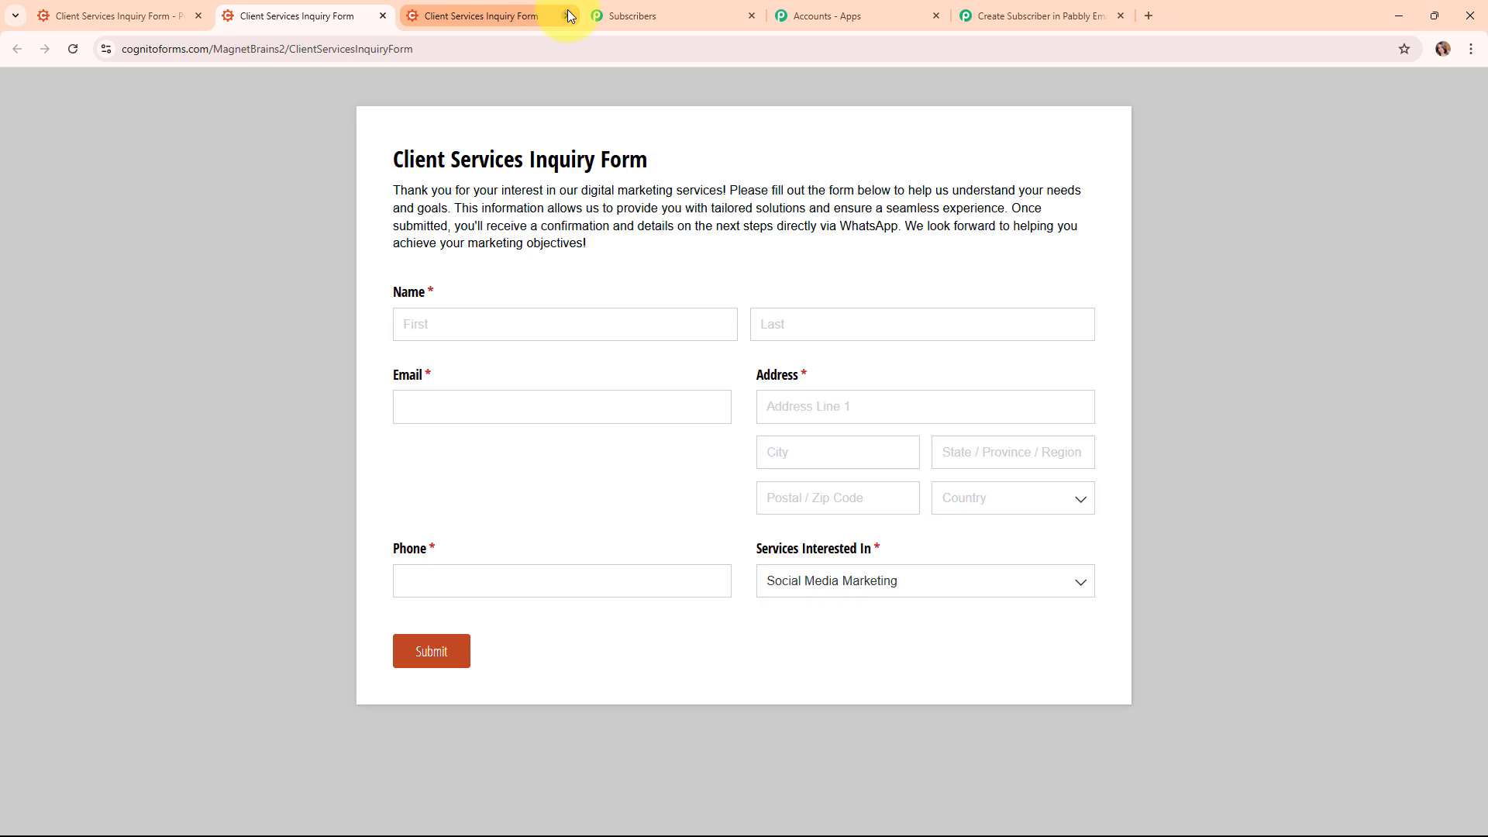
left_click(566, 16)
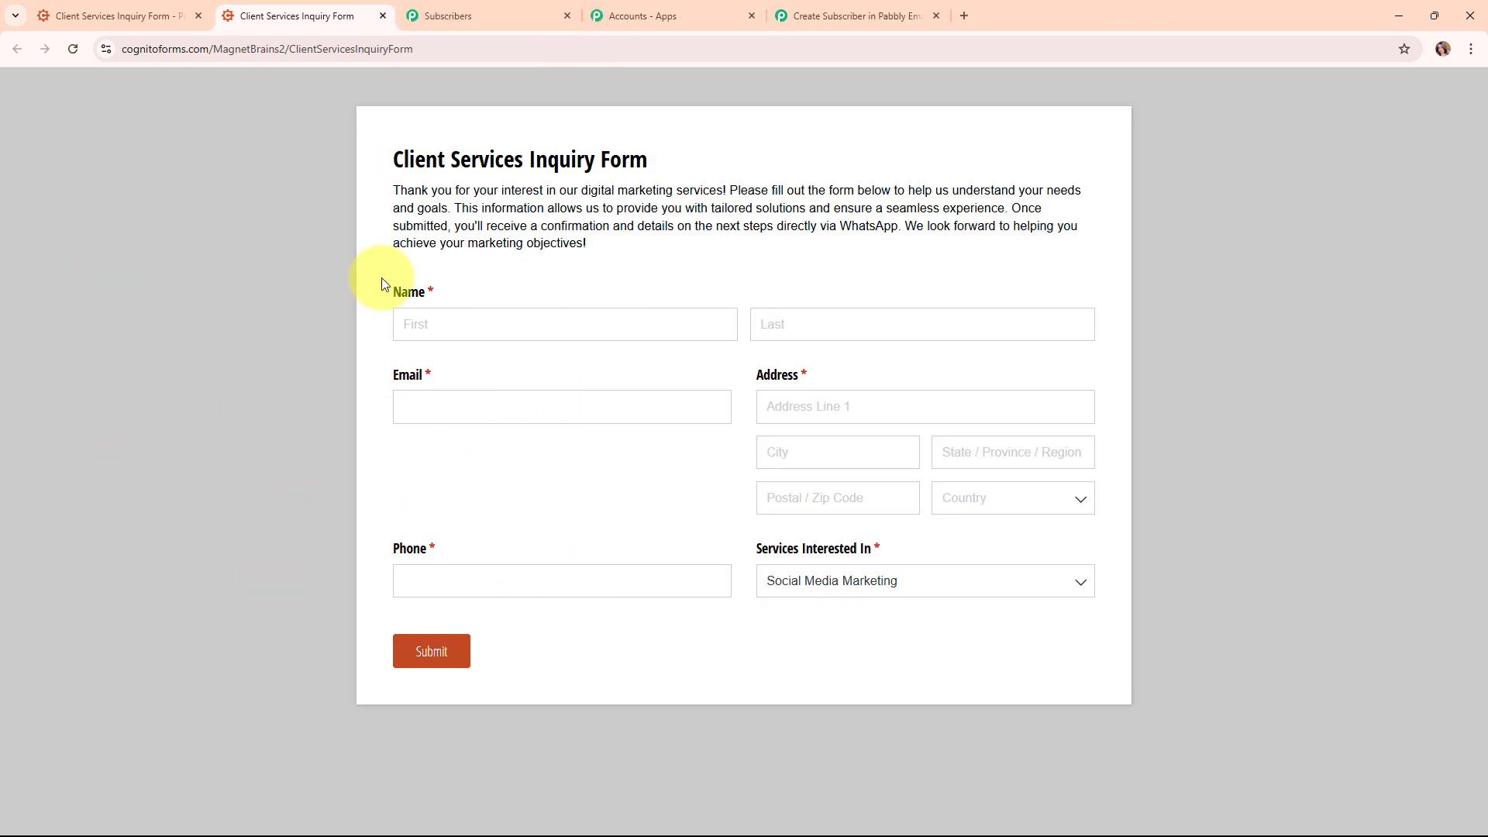
left_click(829, 9)
left_click(1265, 421)
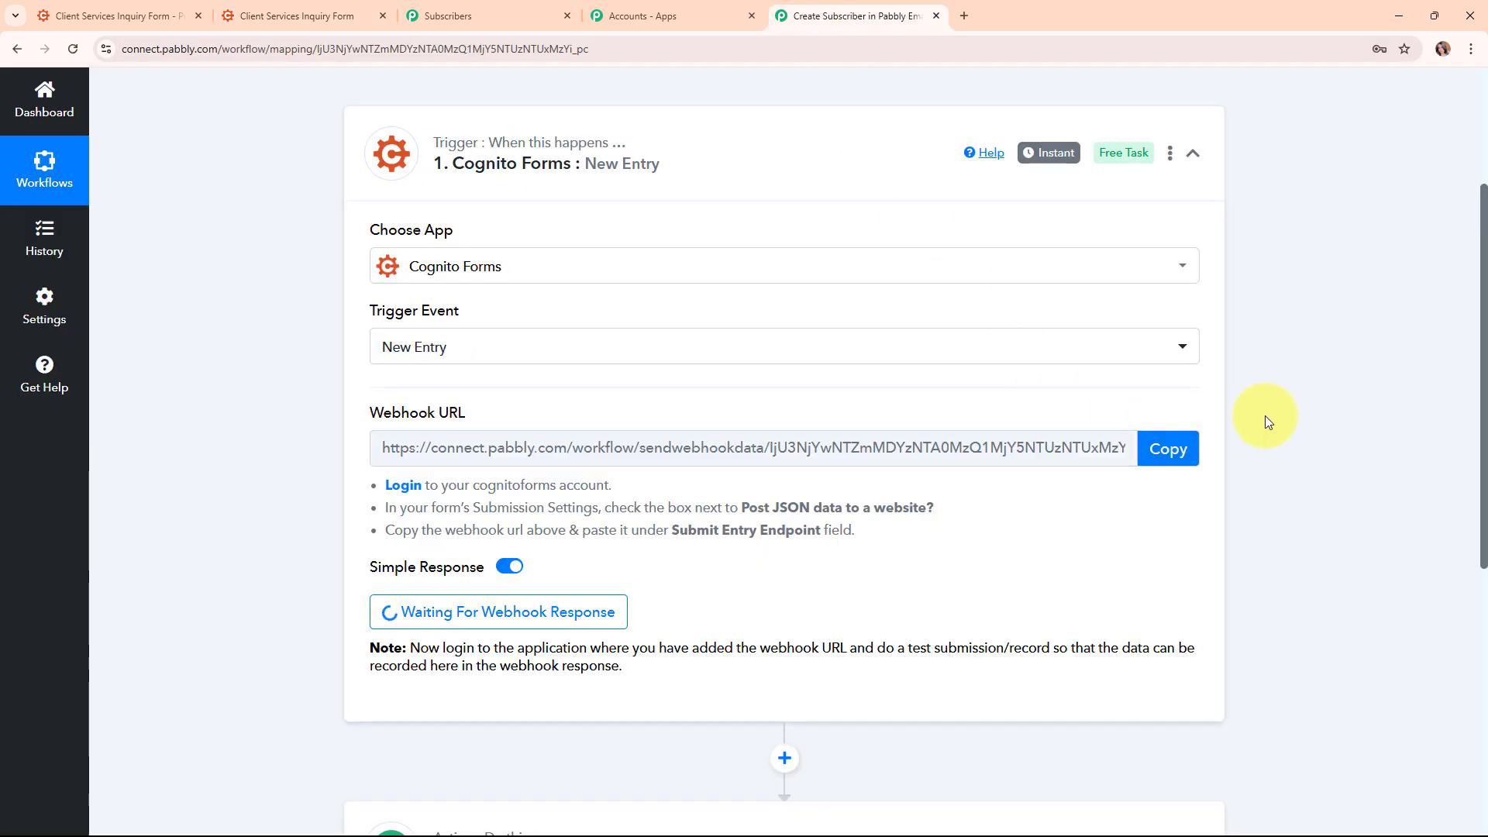
scroll(736, 389, "down", 4)
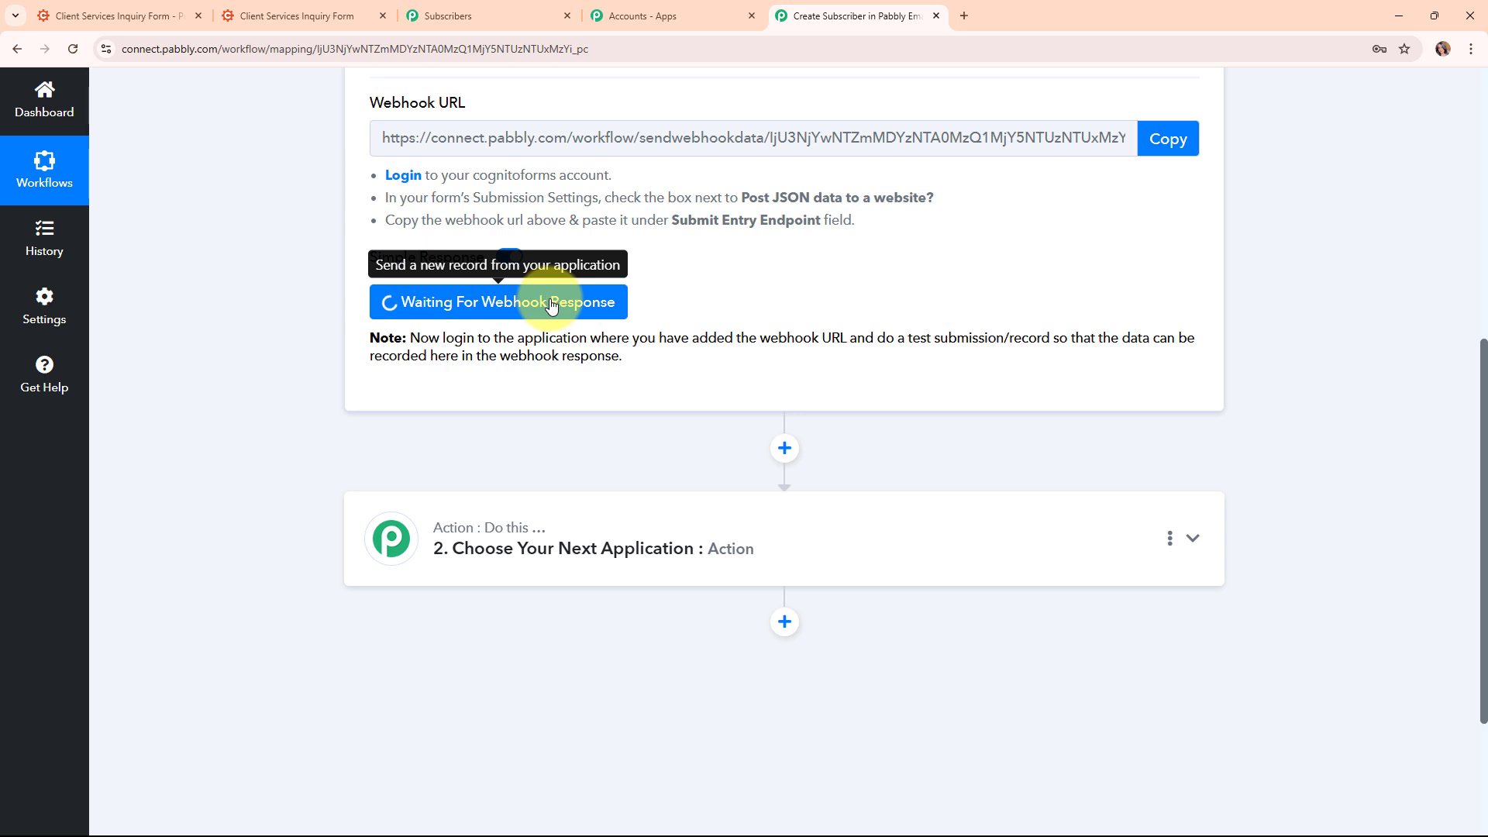
left_click(295, 16)
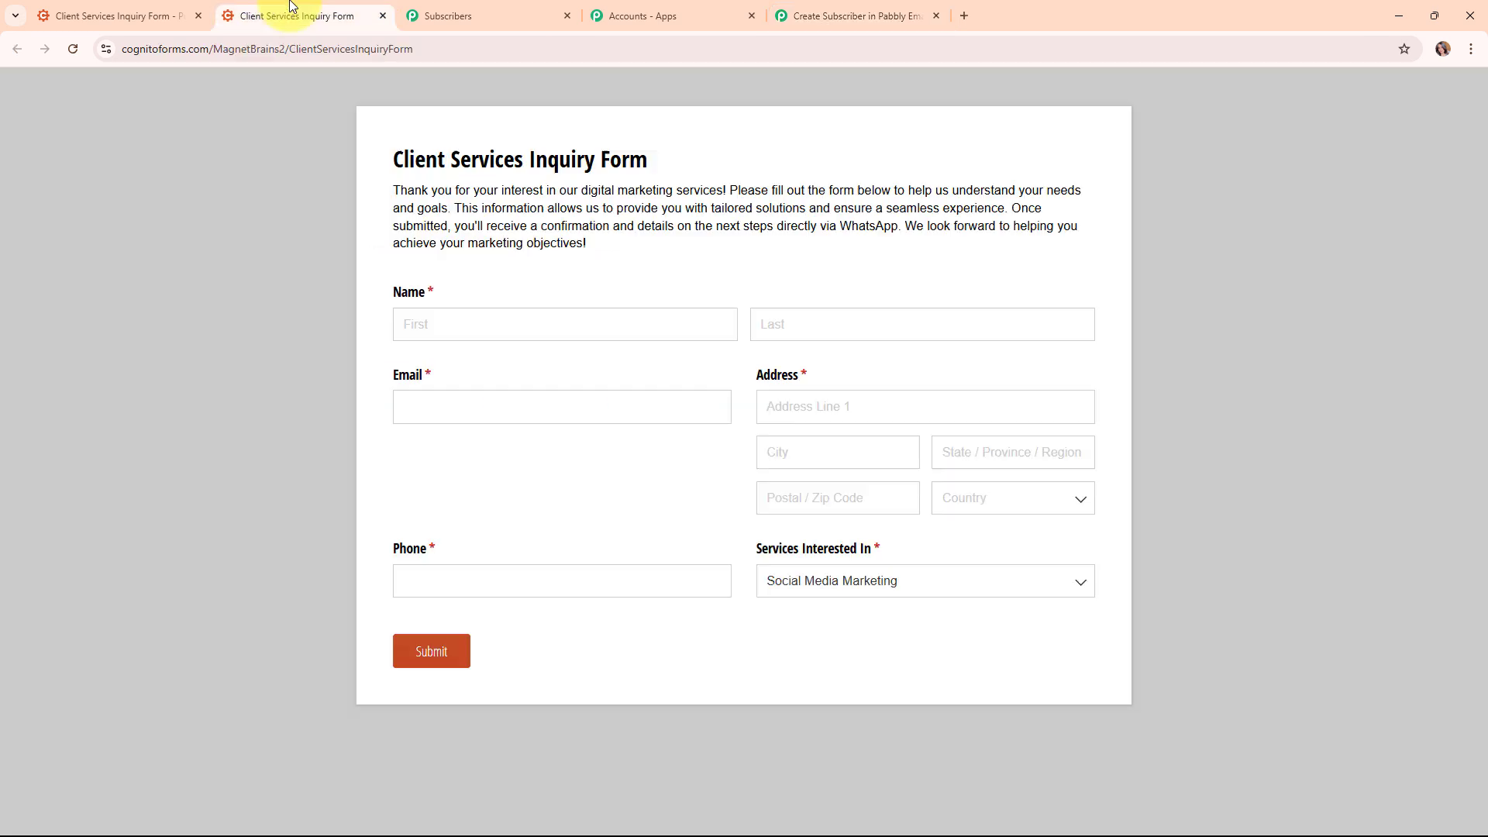
Autofill the contact details from the saved sample profile and replace the phone number.
left_click(483, 323)
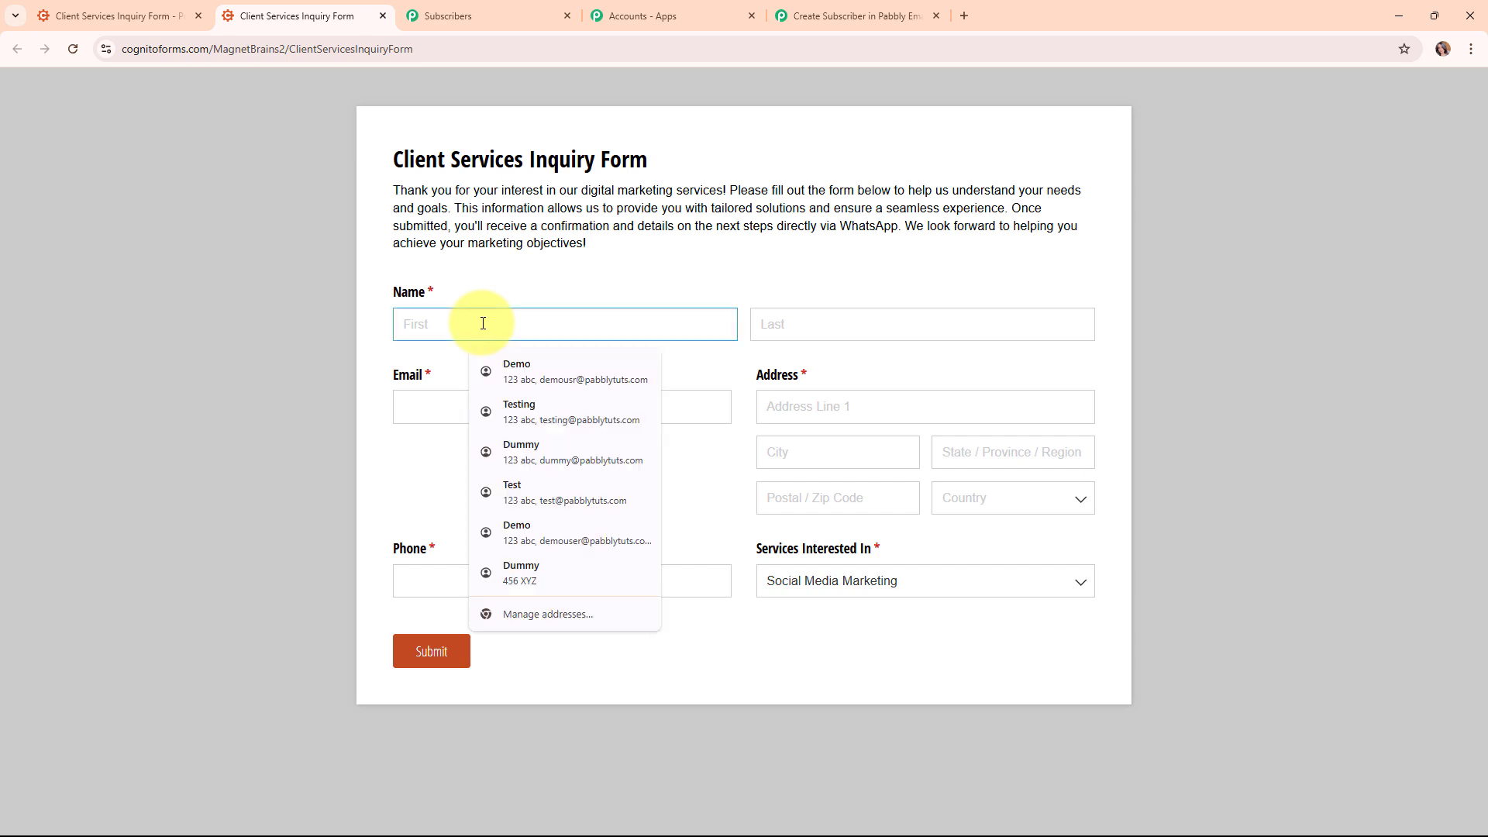
type("Dummy")
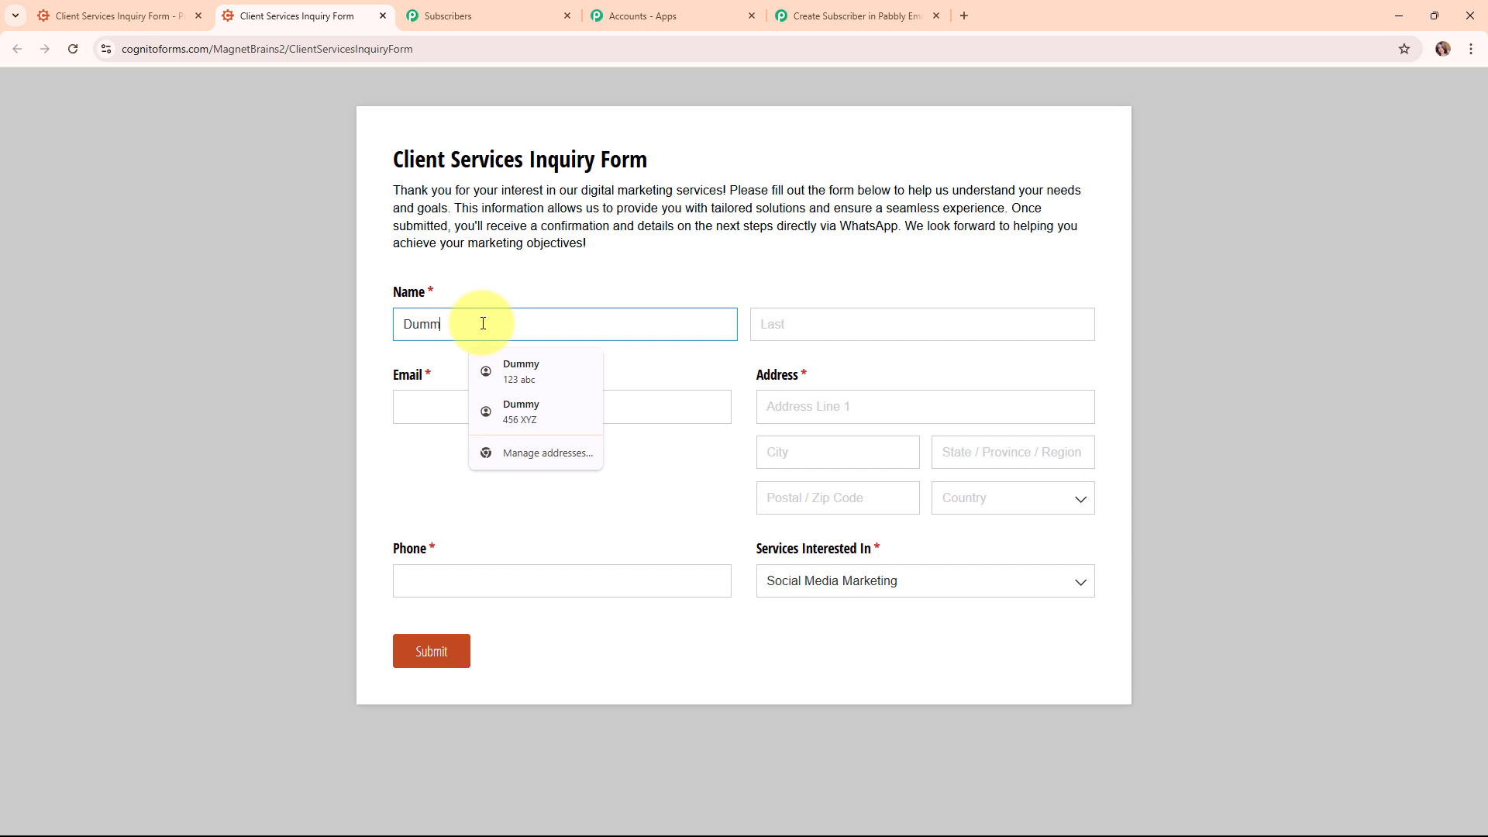
left_click(520, 372)
left_click(830, 325)
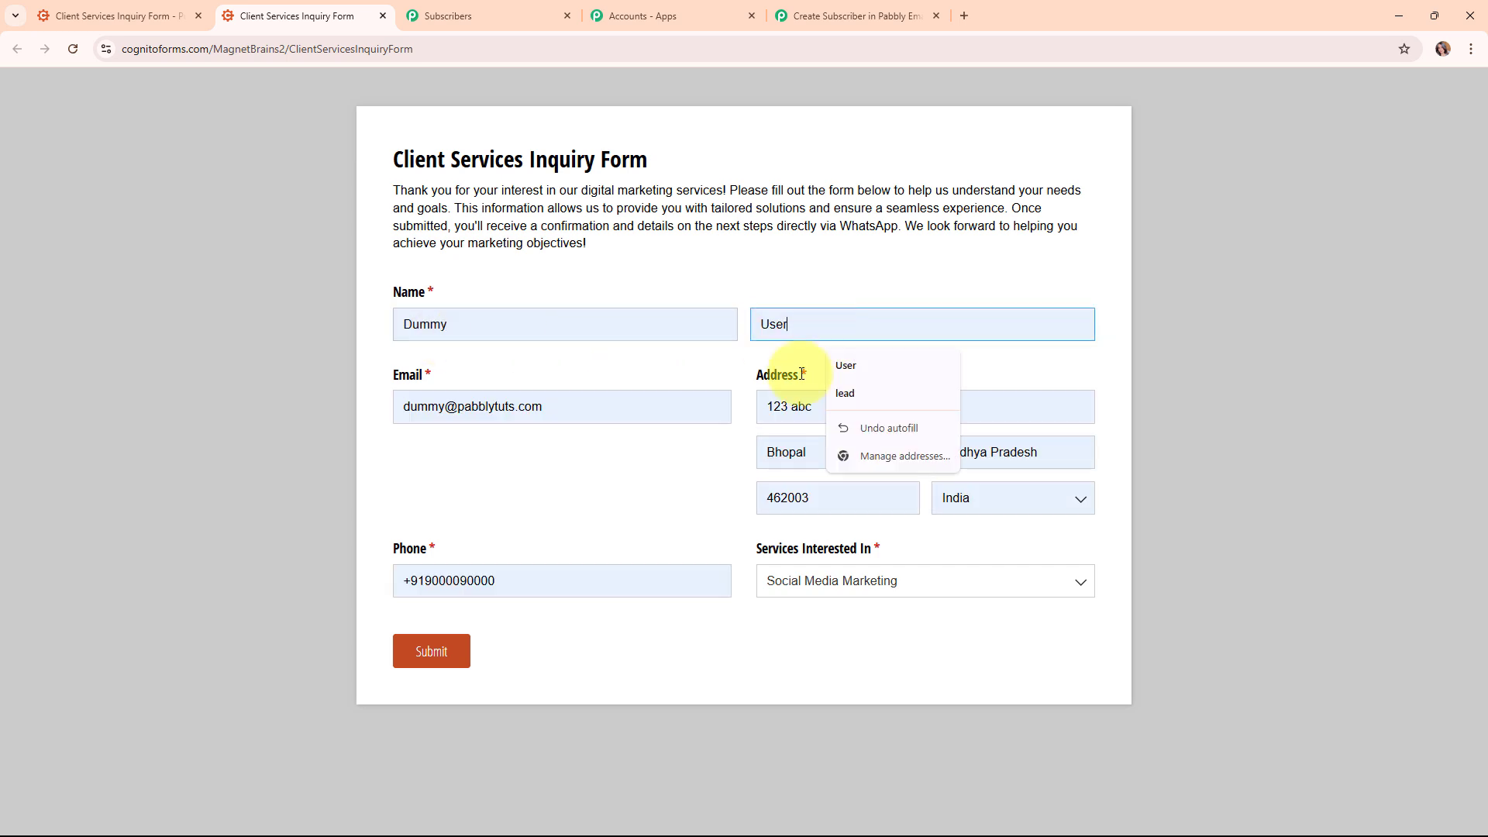
left_click(617, 440)
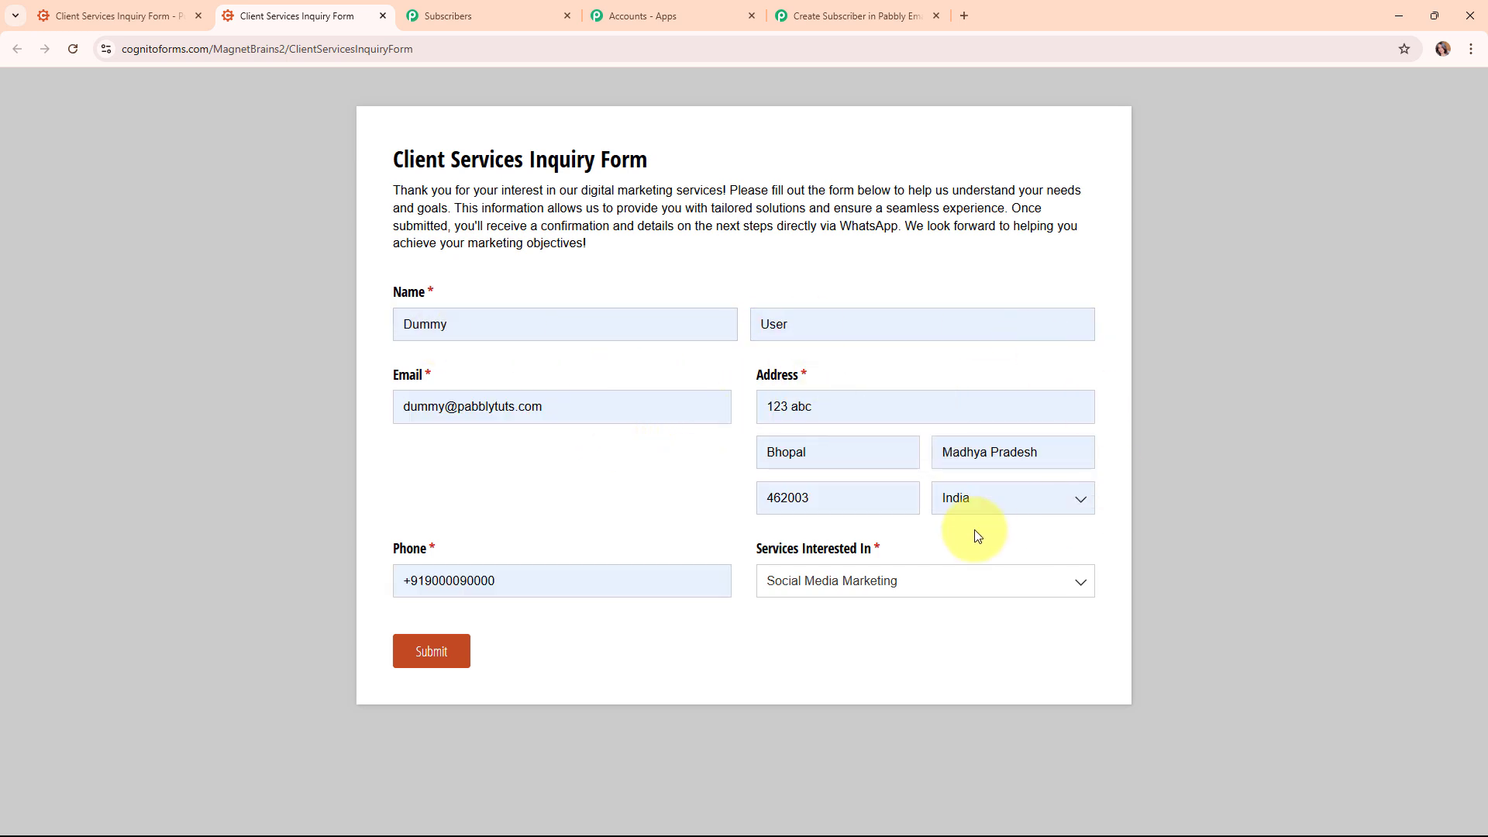
left_click(631, 581)
left_click_drag(631, 582, 380, 589)
key("BackSpace")
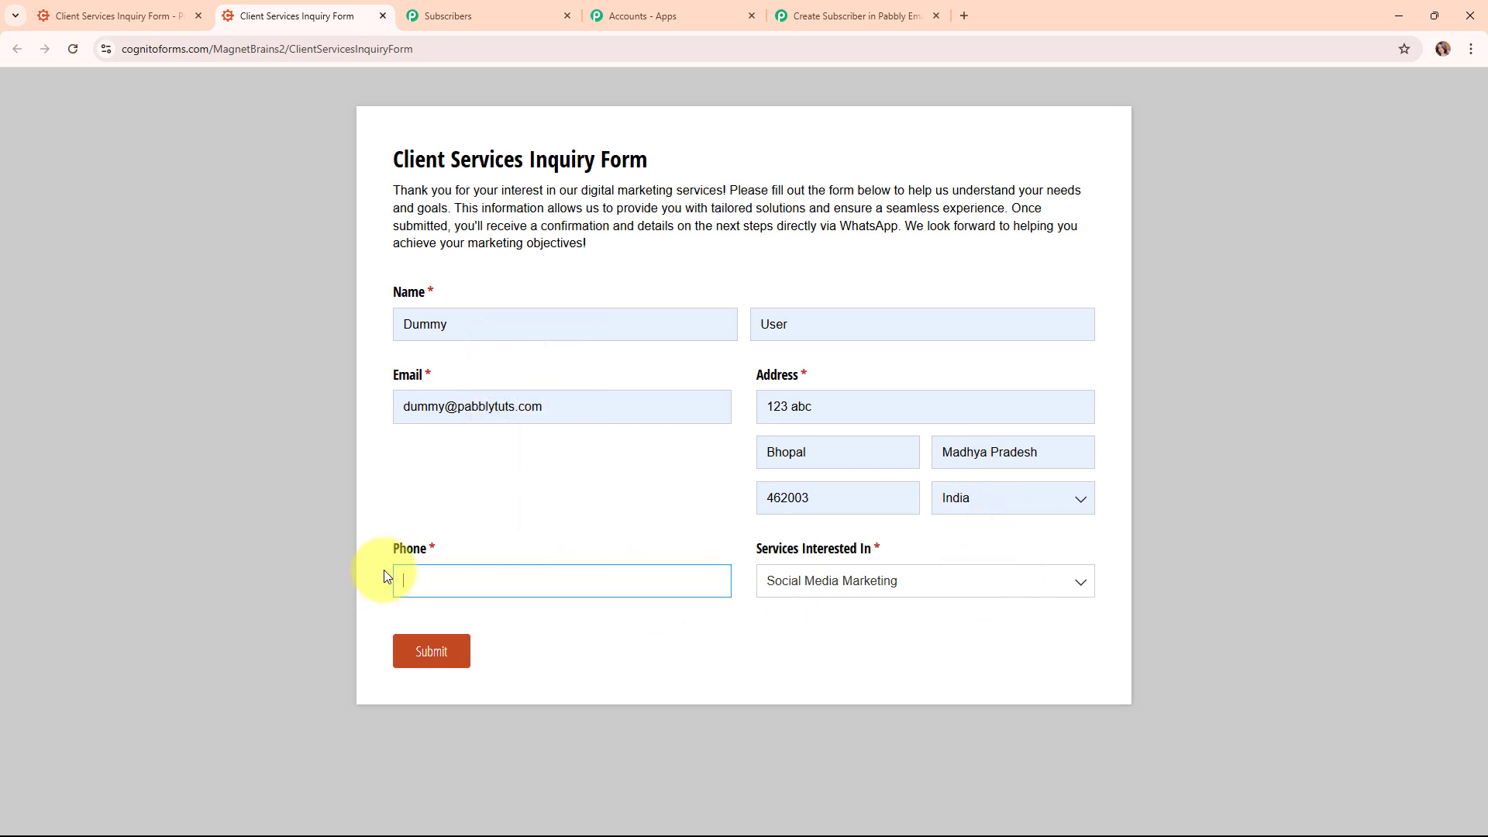
type("+91777777777")
Choose Content Creation & Blogging as the service and submit the test entry.
left_click(1017, 583)
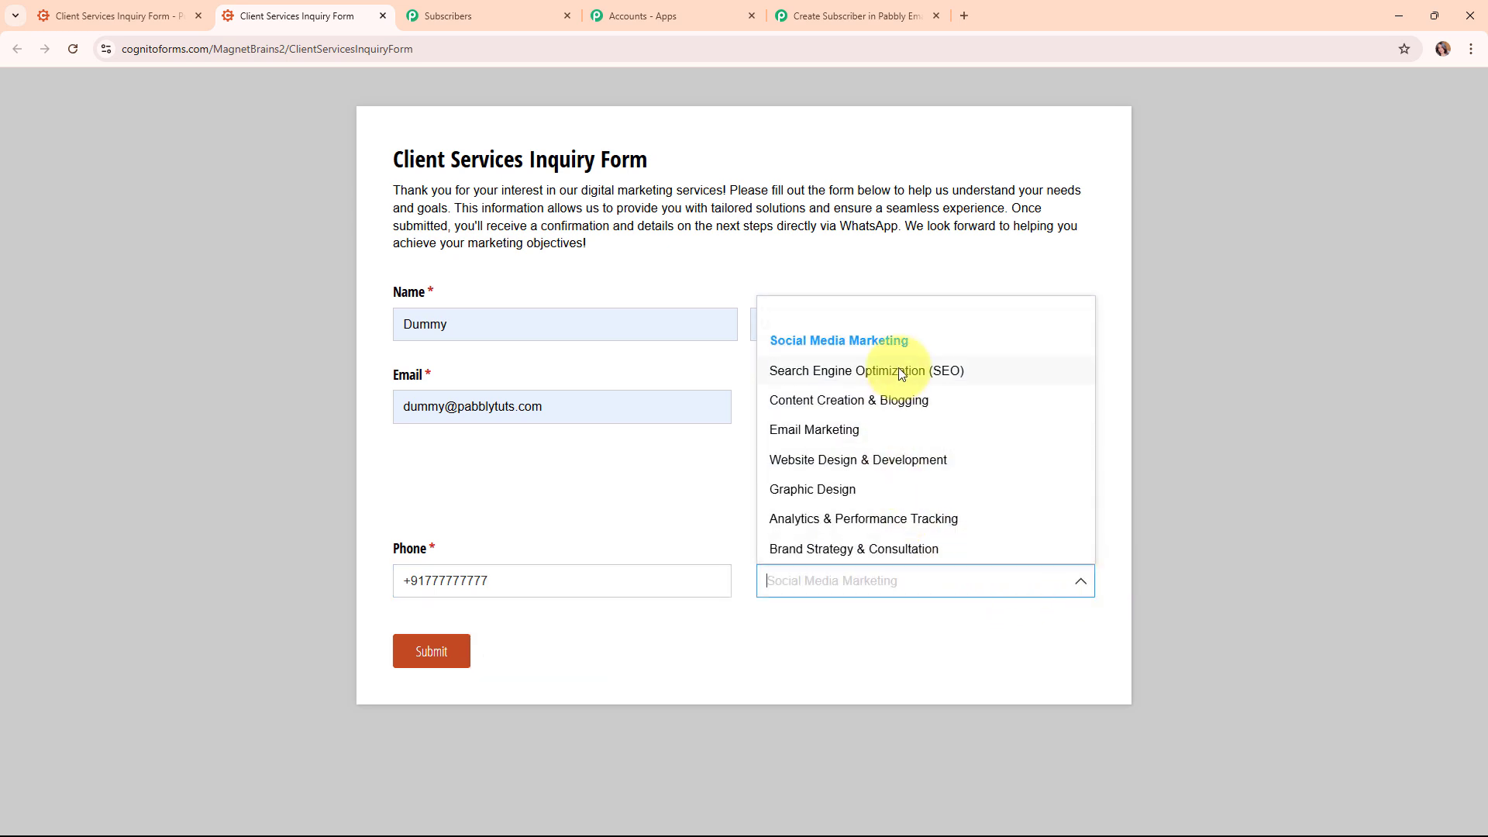
left_click(906, 399)
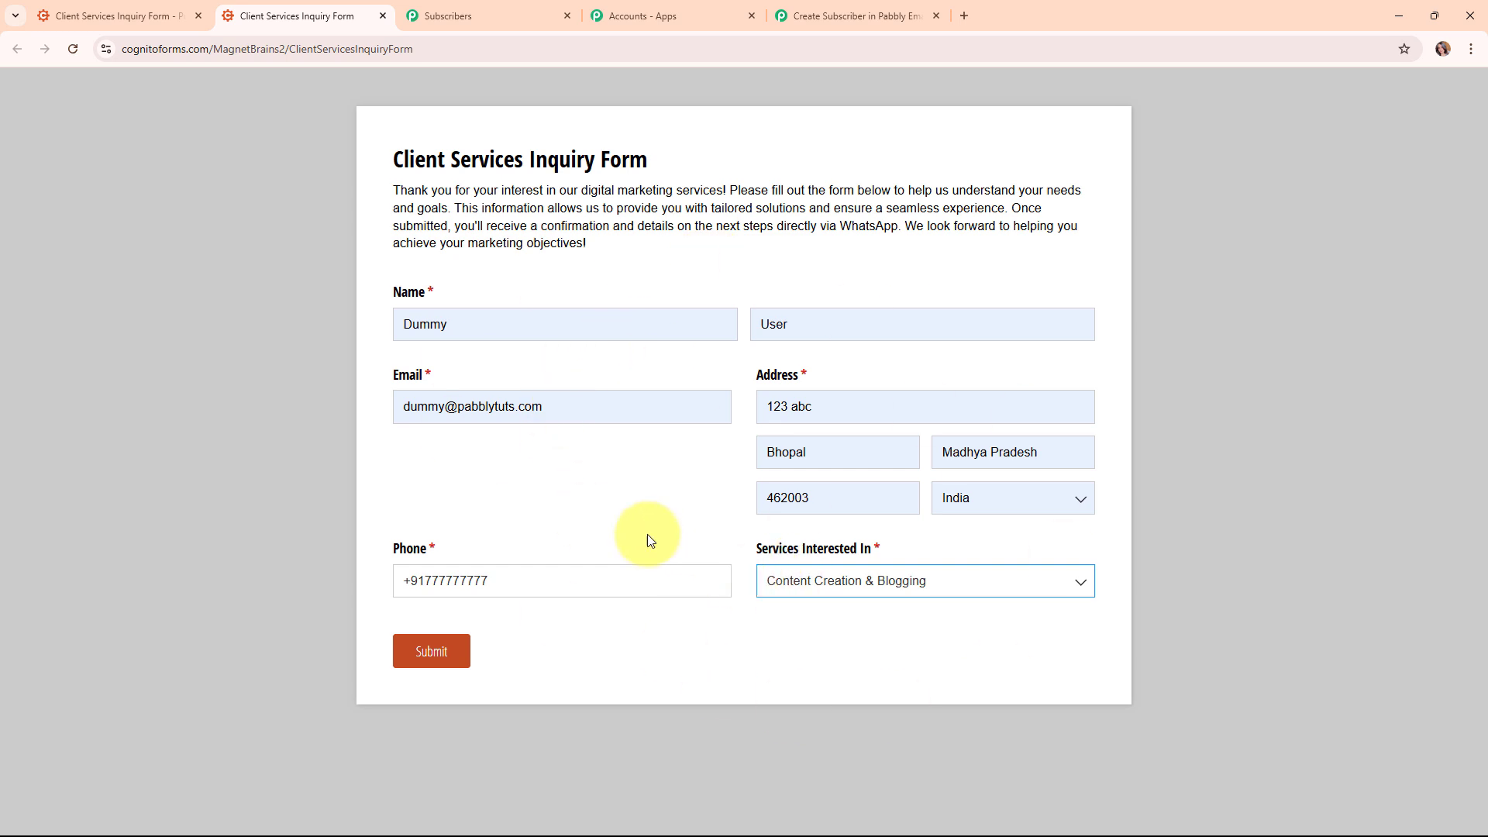
left_click(423, 663)
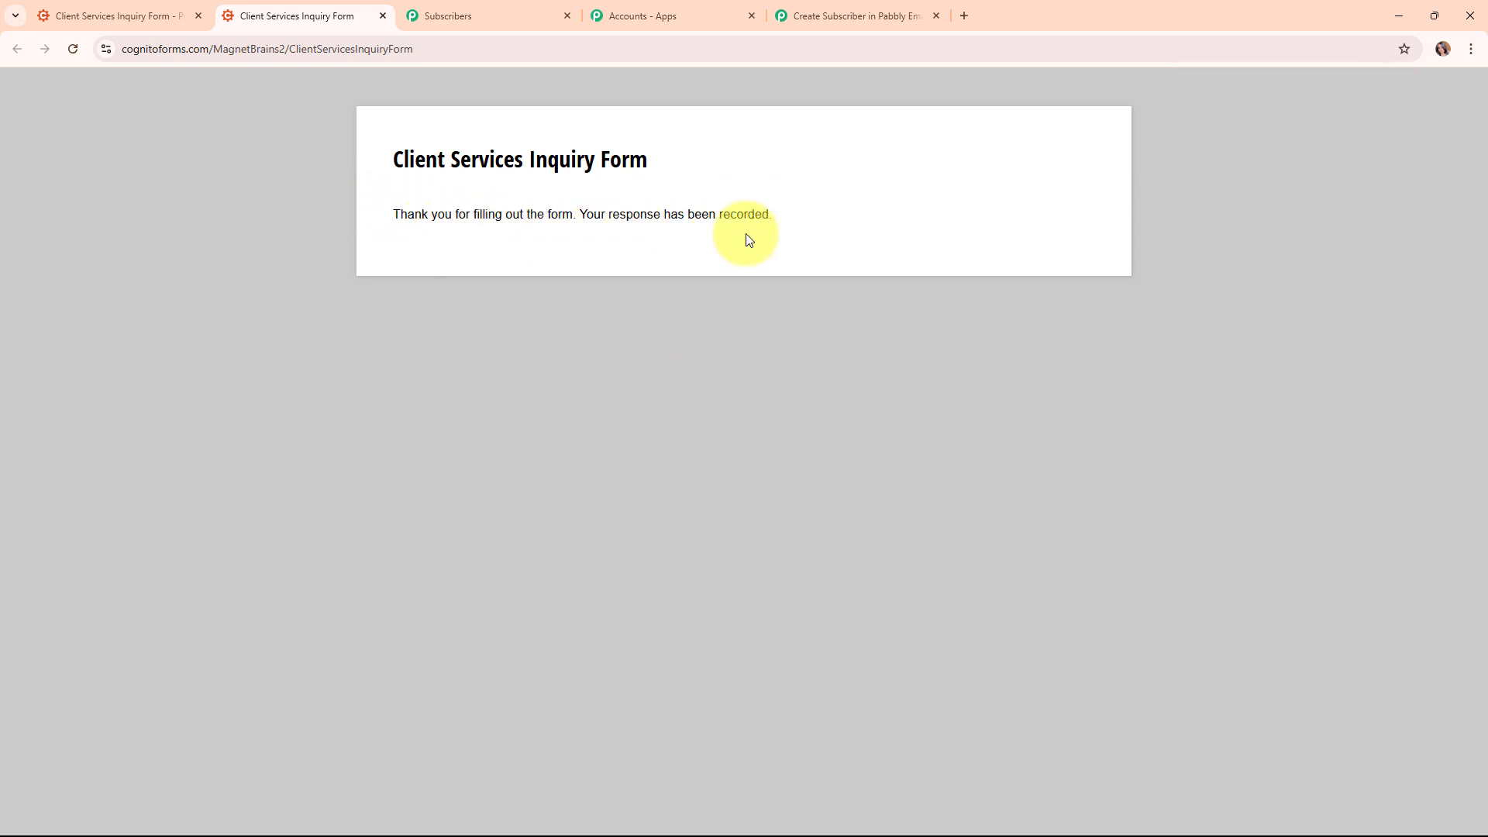
left_click(881, 9)
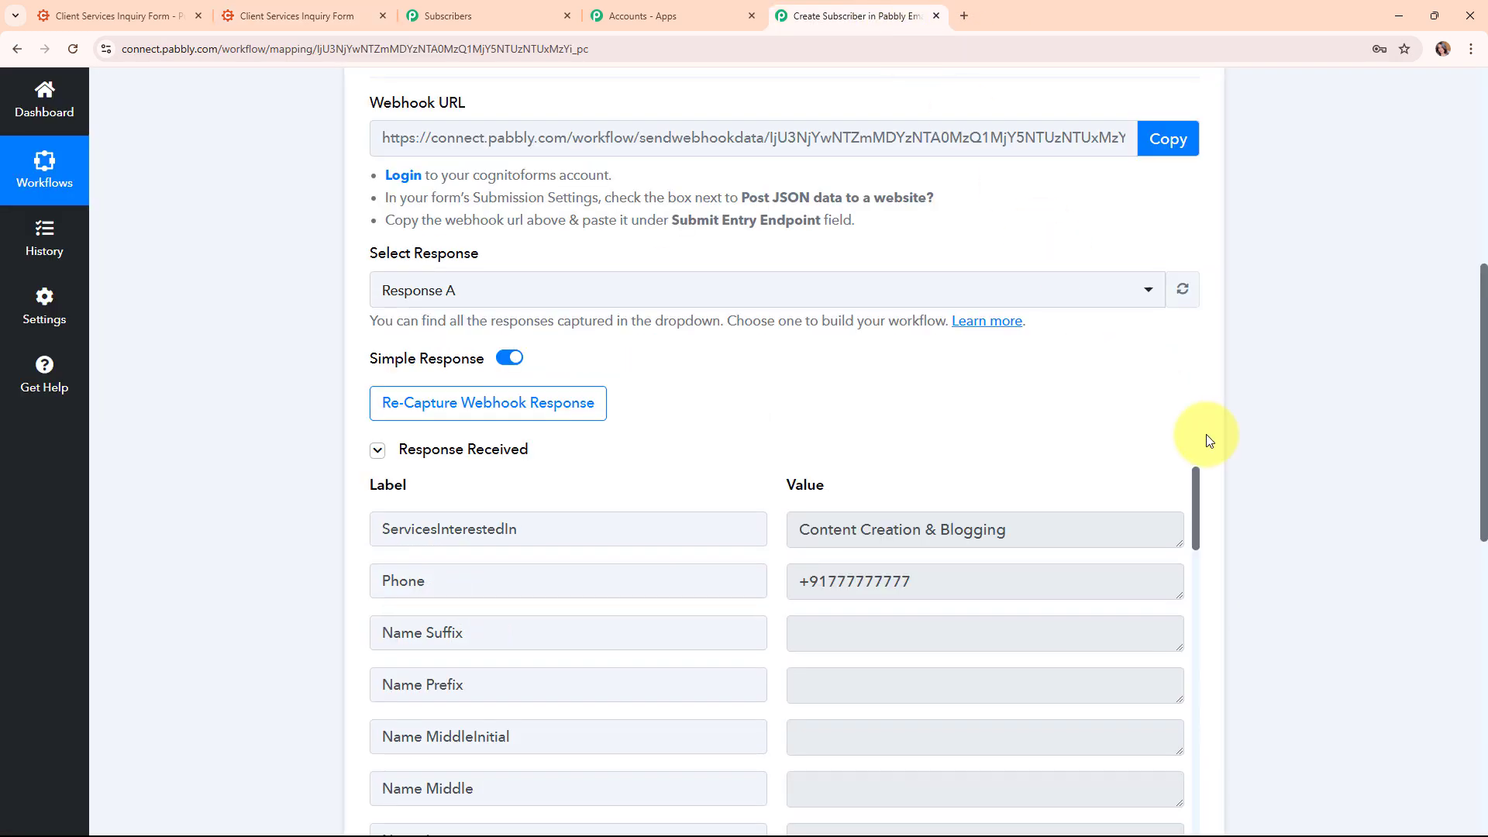
Review the captured service, phone, last name, full name and first name values in Response Received.
scroll(1295, 472, "down", 3)
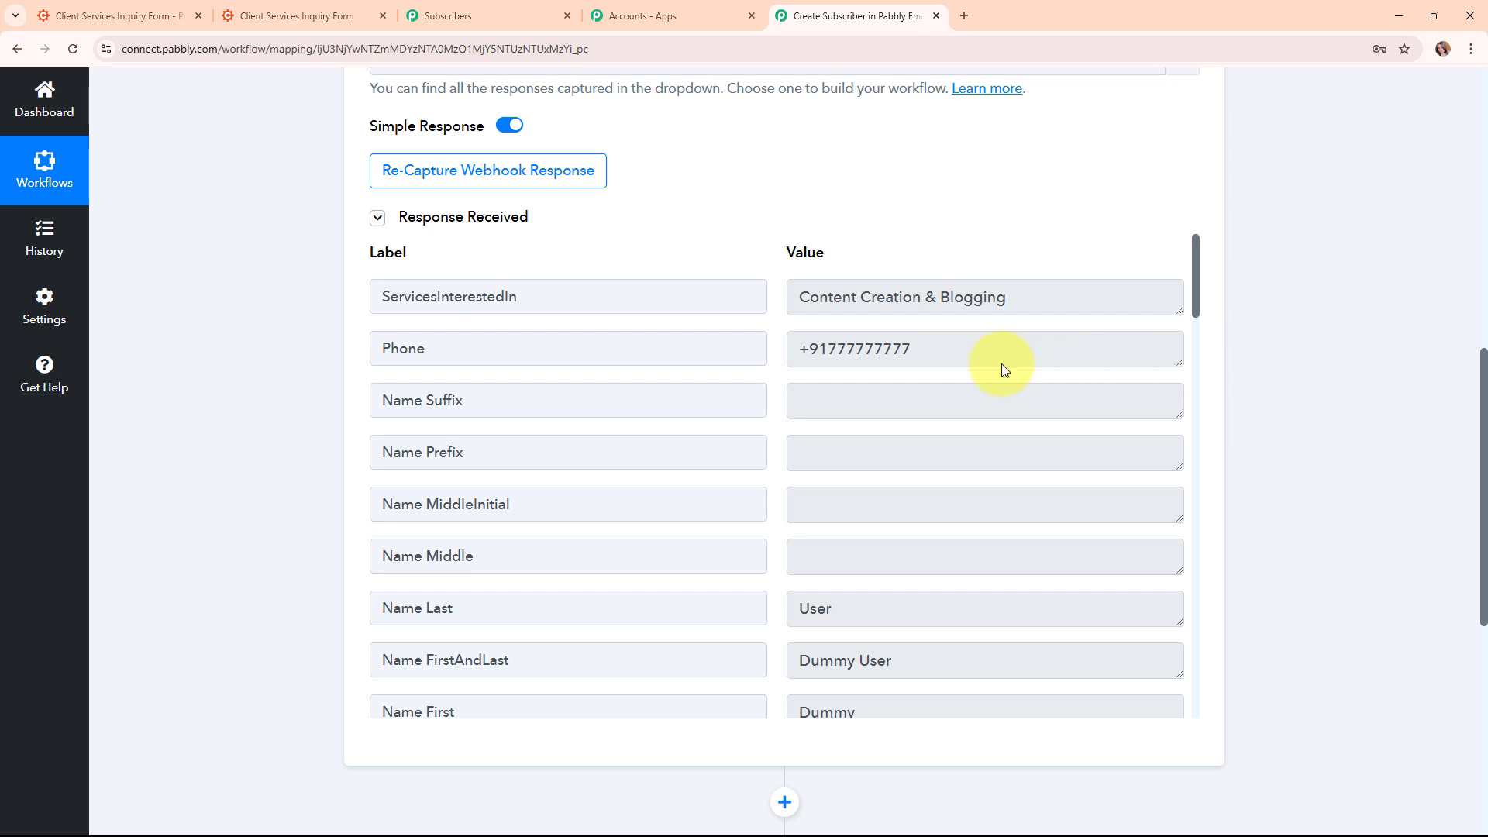
left_click(1070, 297)
left_click(946, 352)
scroll(1007, 496, "down", 3)
left_click(938, 378)
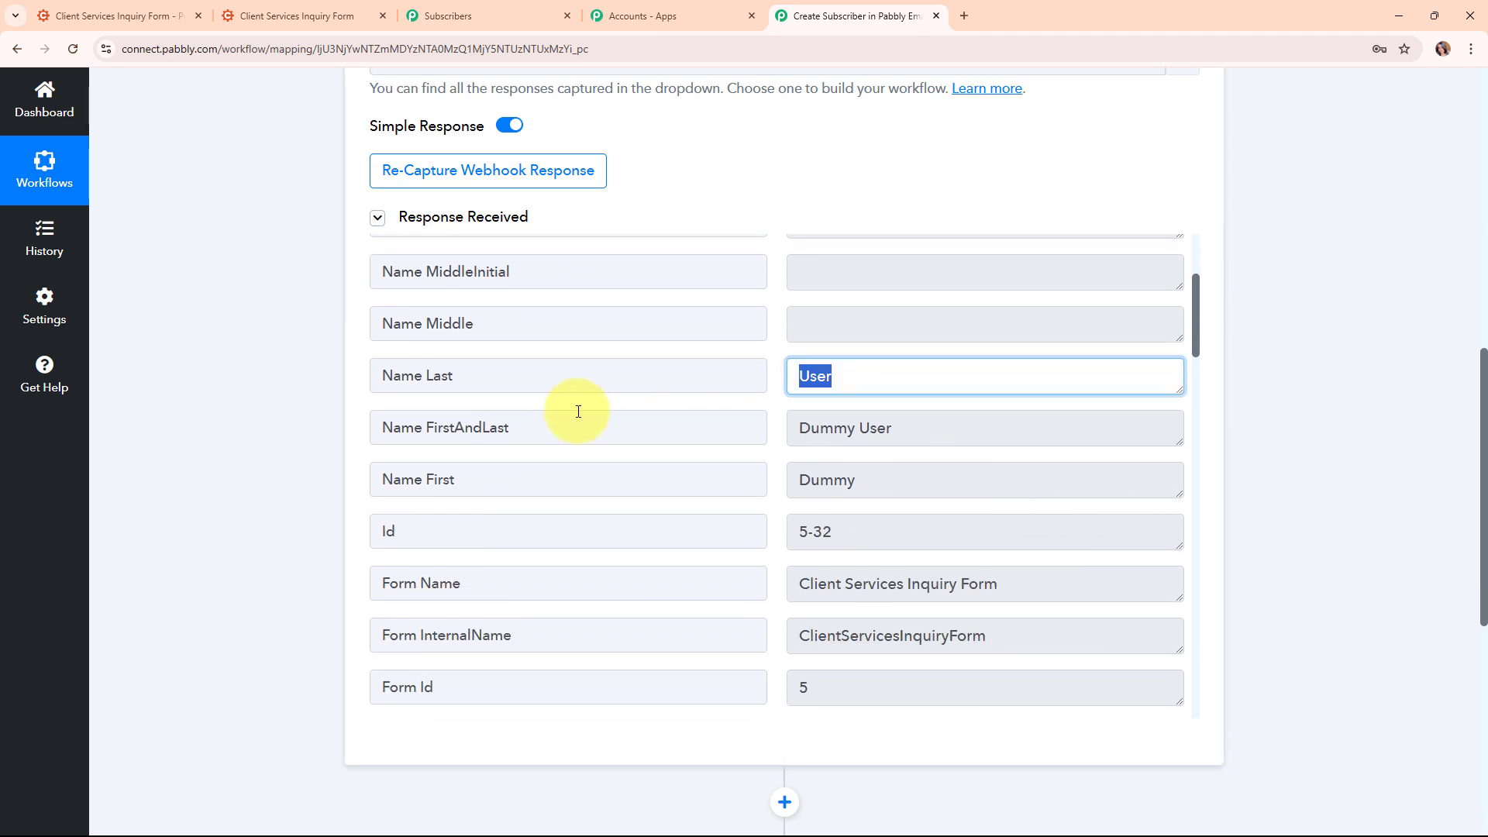
left_click(942, 436)
left_click(913, 485)
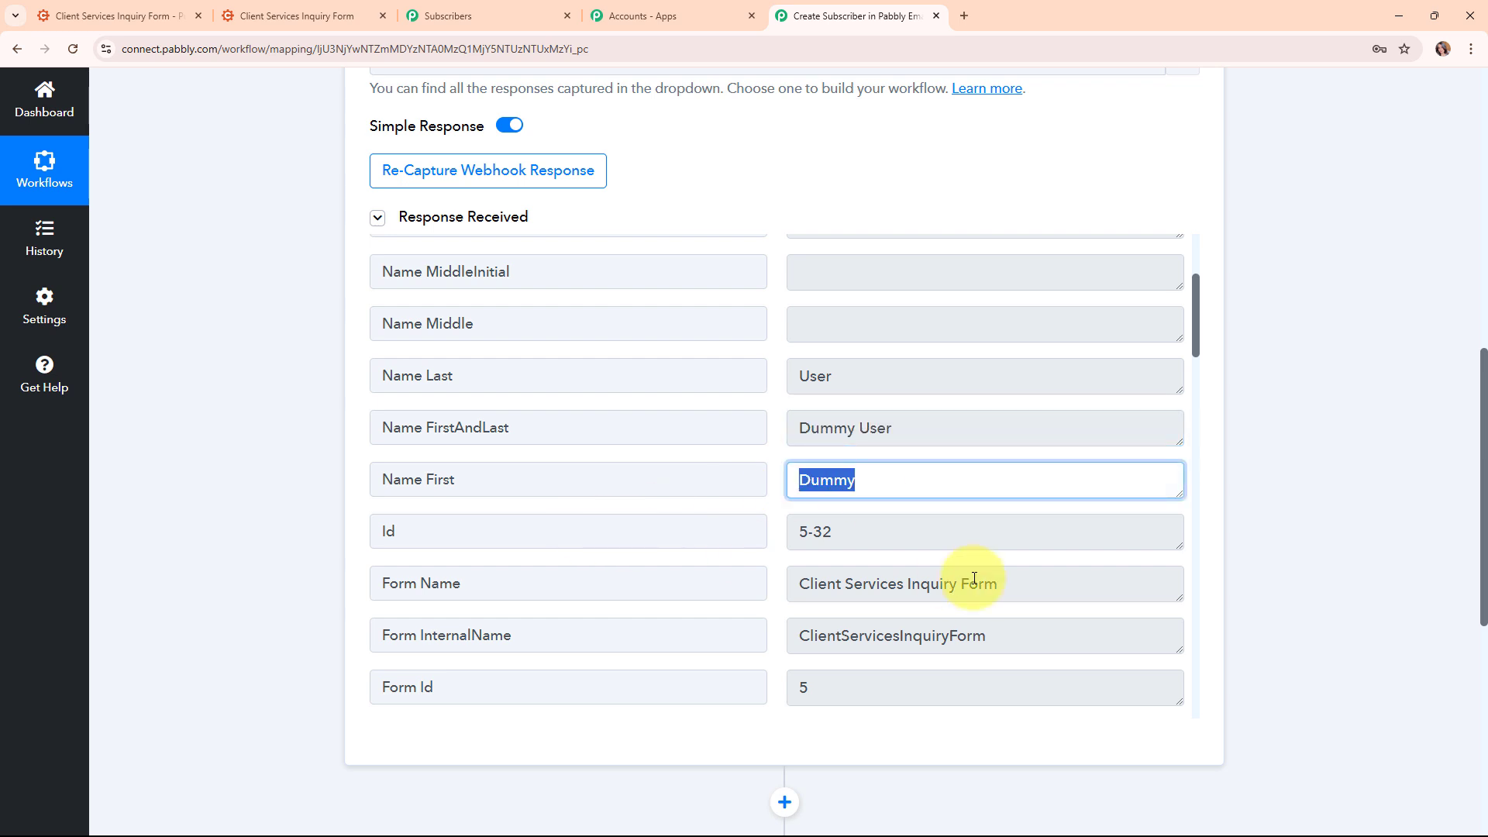
Check the captured email and street address values, then collapse the Cognito Forms trigger step.
scroll(1079, 533, "down", 1)
scroll(1079, 543, "down", 10)
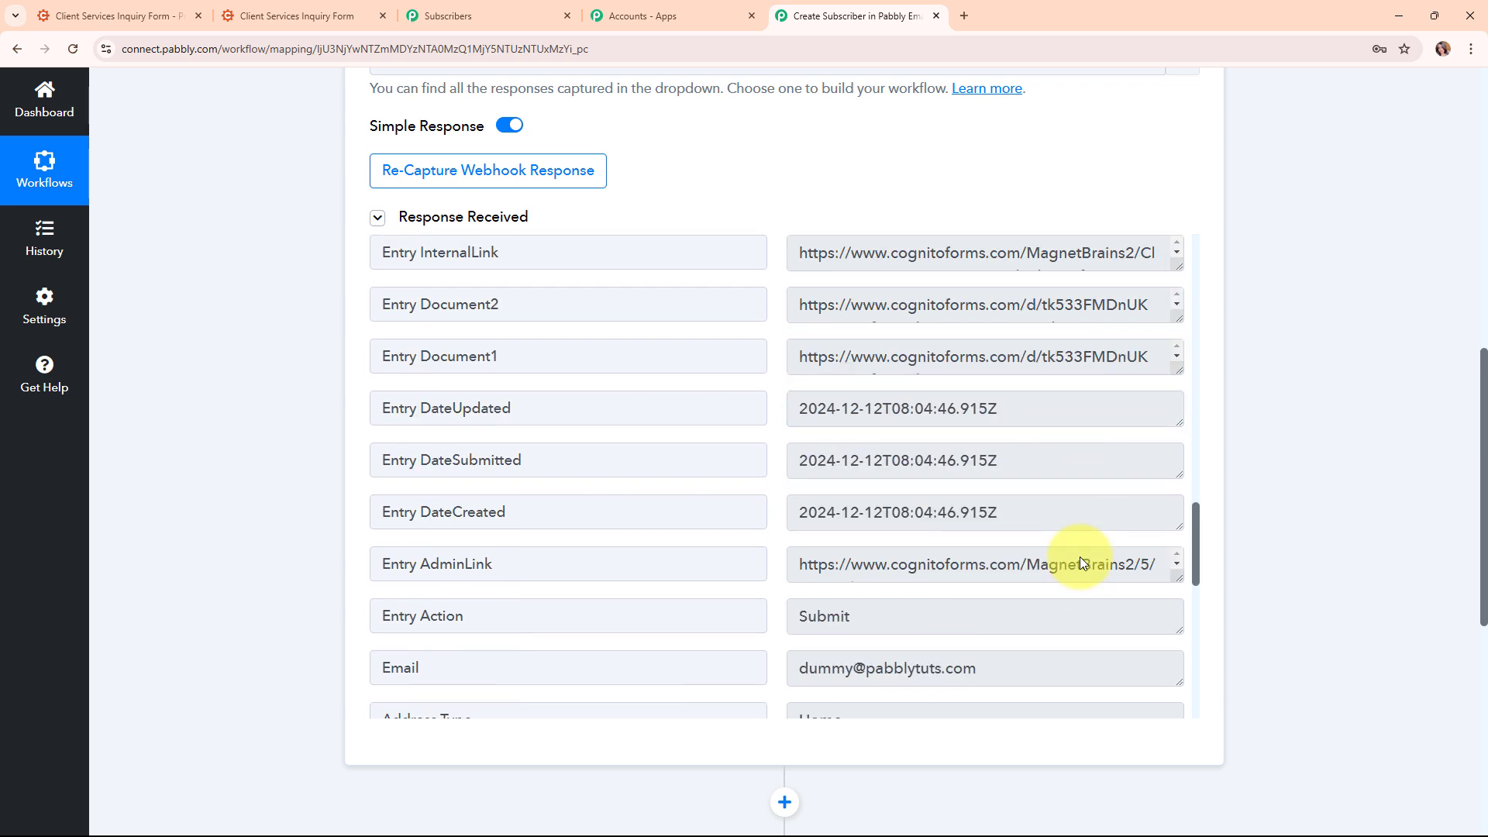
scroll(990, 554, "down", 1)
scroll(1027, 602, "down", 2)
left_click_drag(988, 513, 728, 555)
left_click_drag(779, 612, 923, 598)
scroll(941, 477, "down", 3)
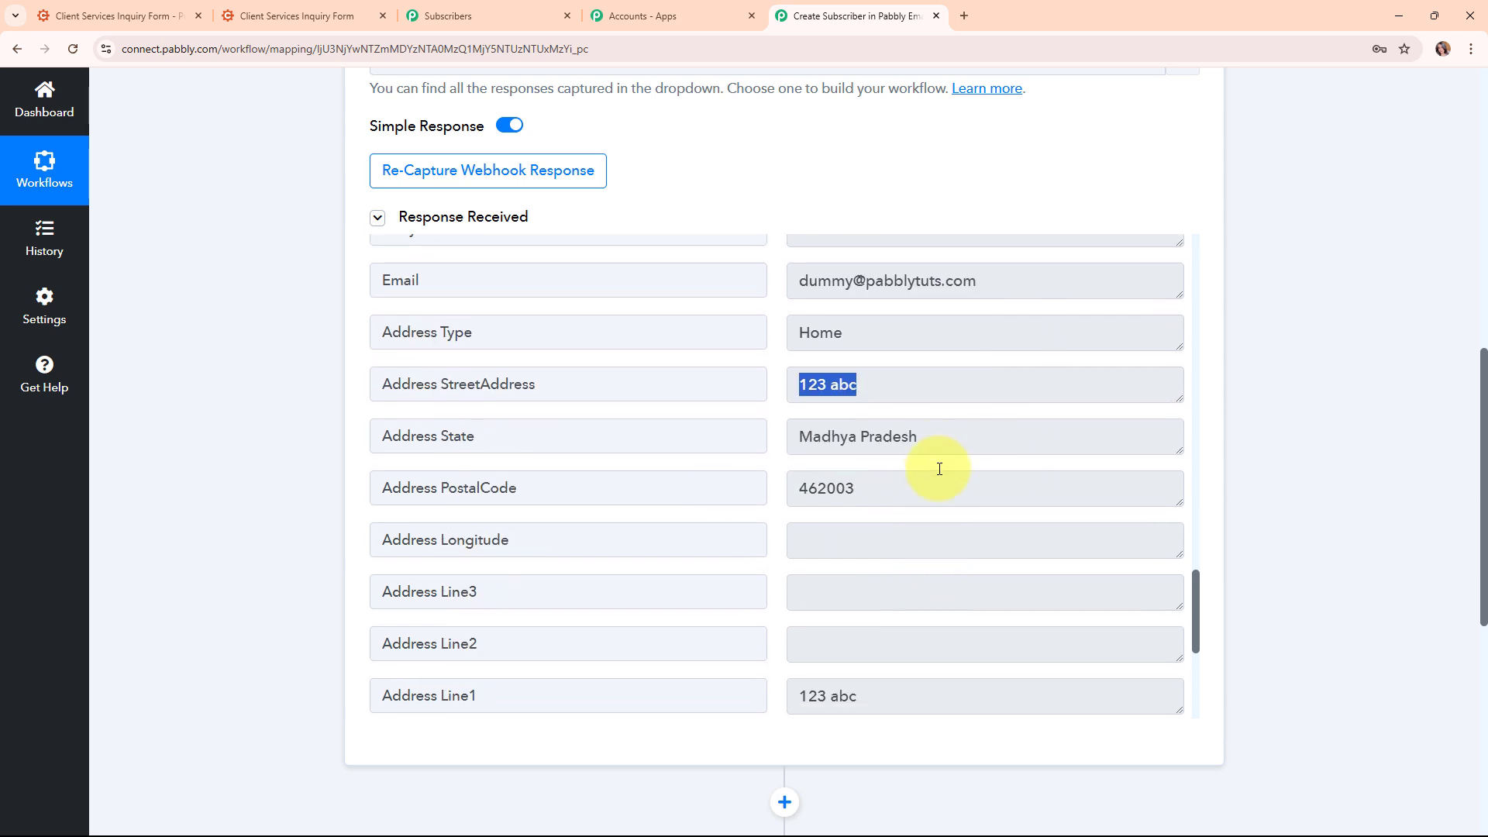
scroll(941, 525, "down", 5)
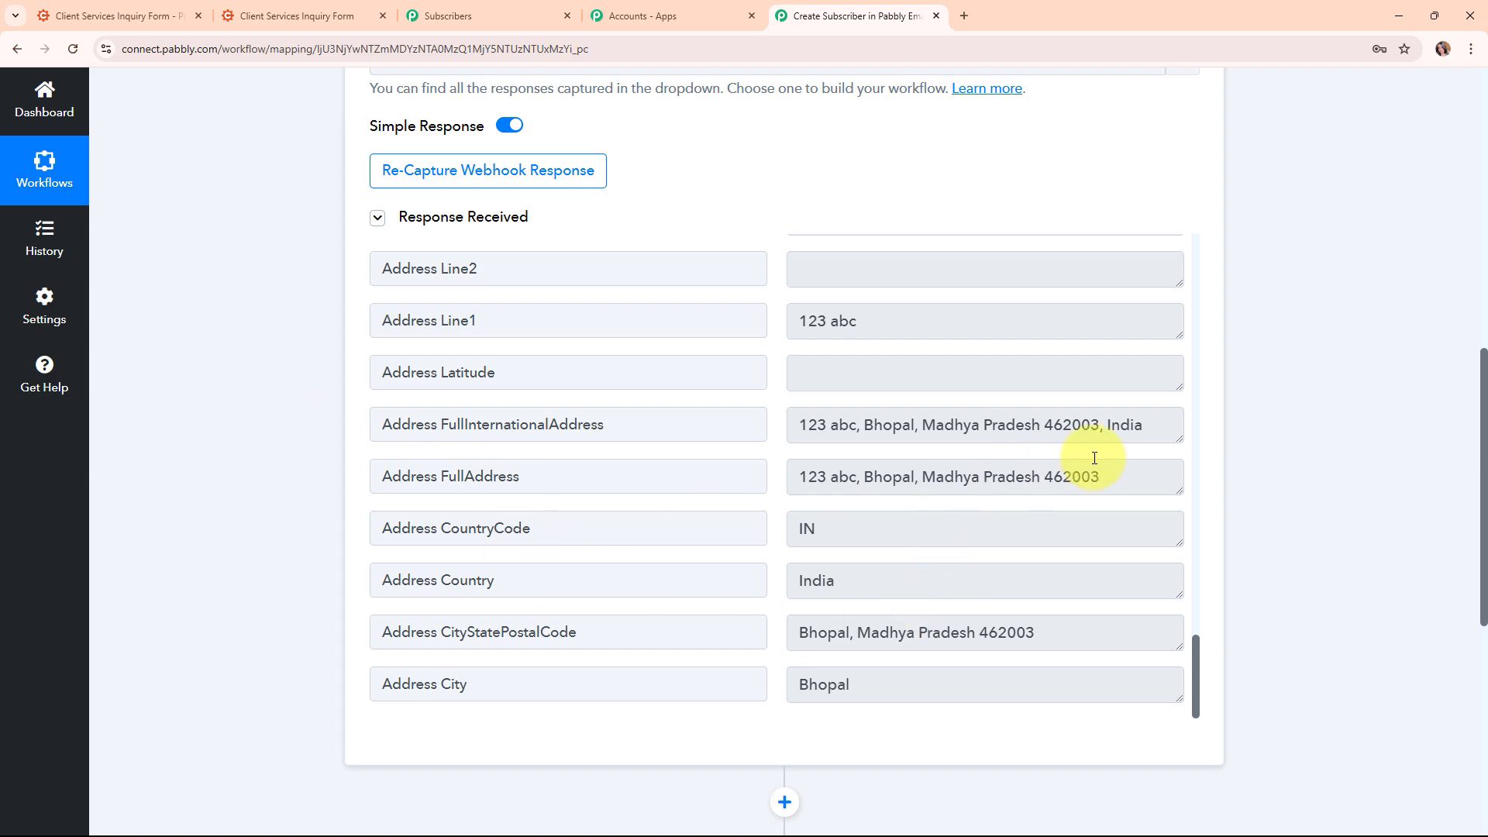
scroll(1232, 435, "up", 5)
scroll(1232, 448, "up", 5)
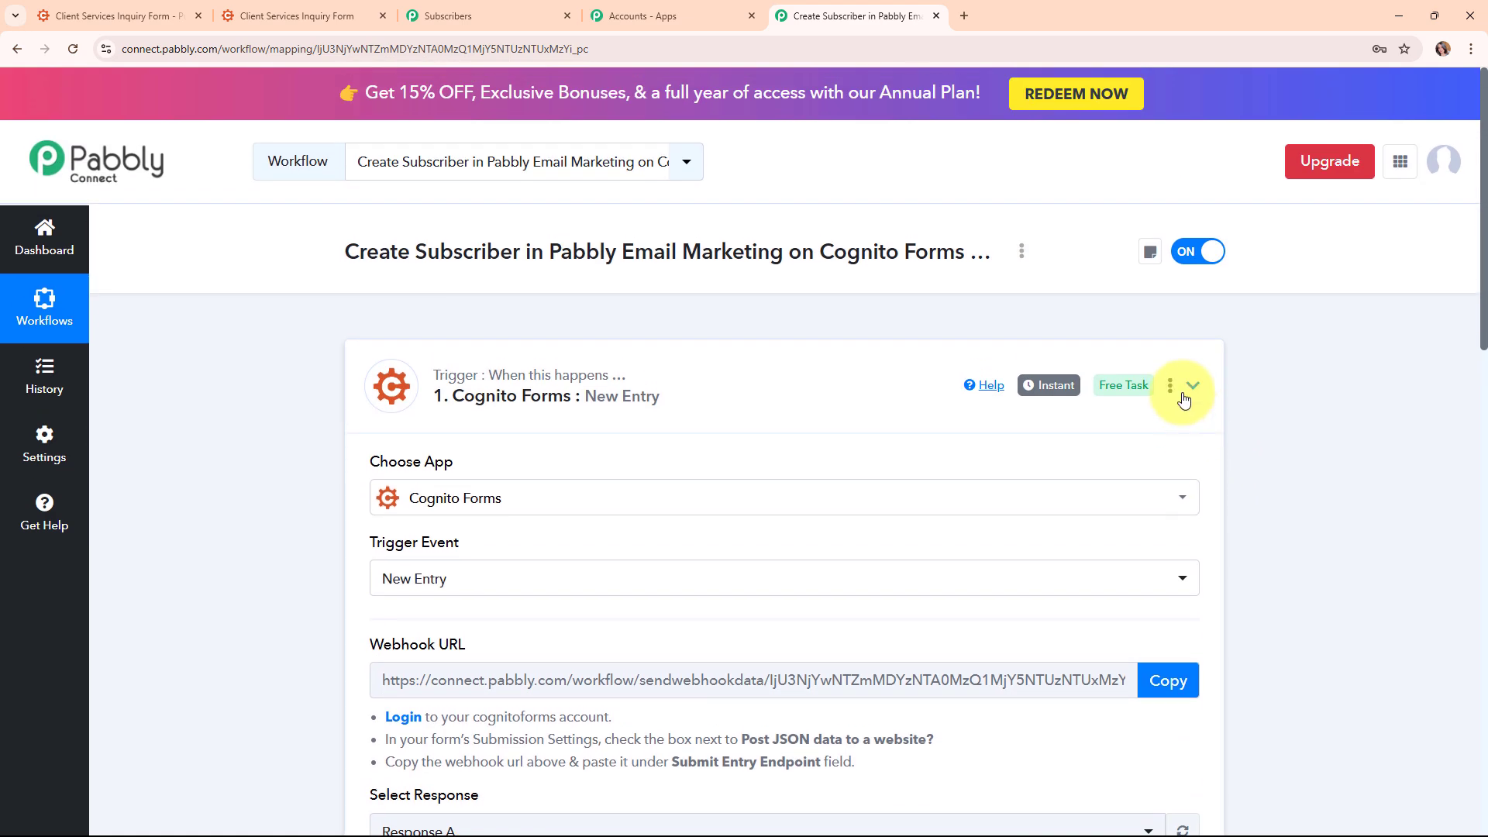
left_click(1191, 385)
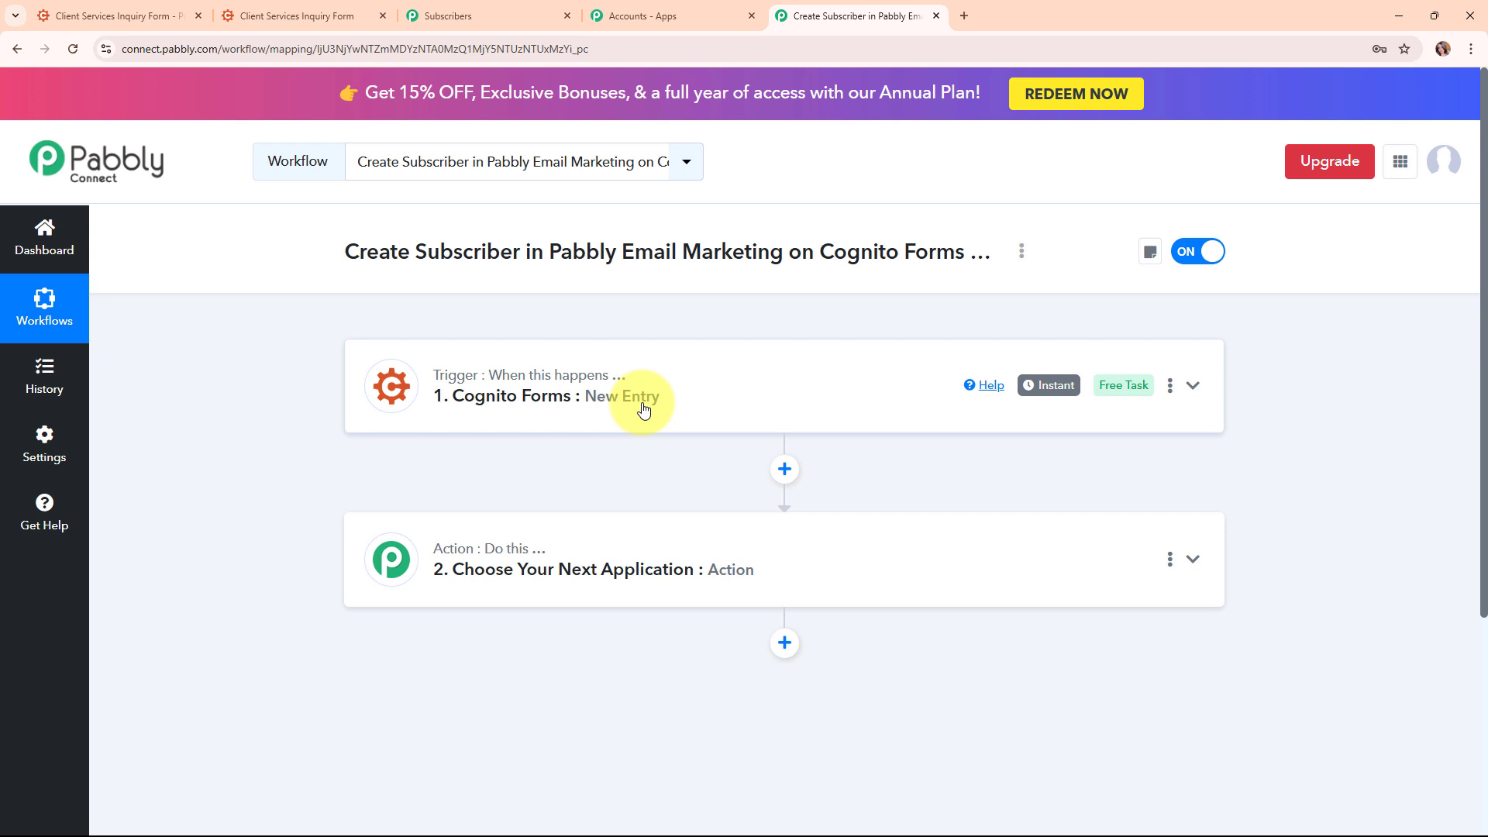
Set the action app to Pabbly Email Marketing, found by searching 'Pabb', with the Add Subscribers event.
left_click(649, 533)
left_click(605, 402)
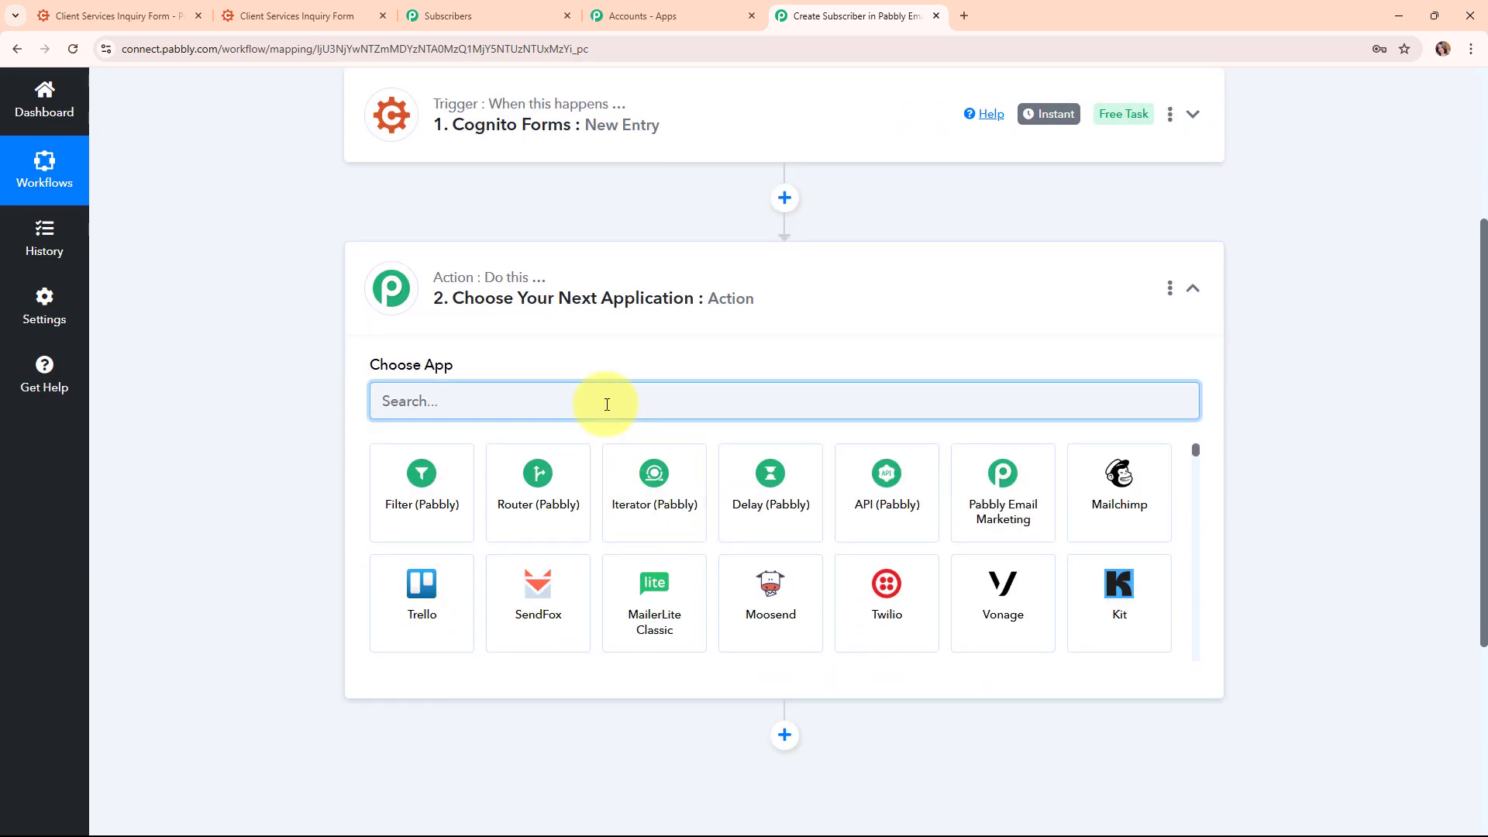
type("Pabb")
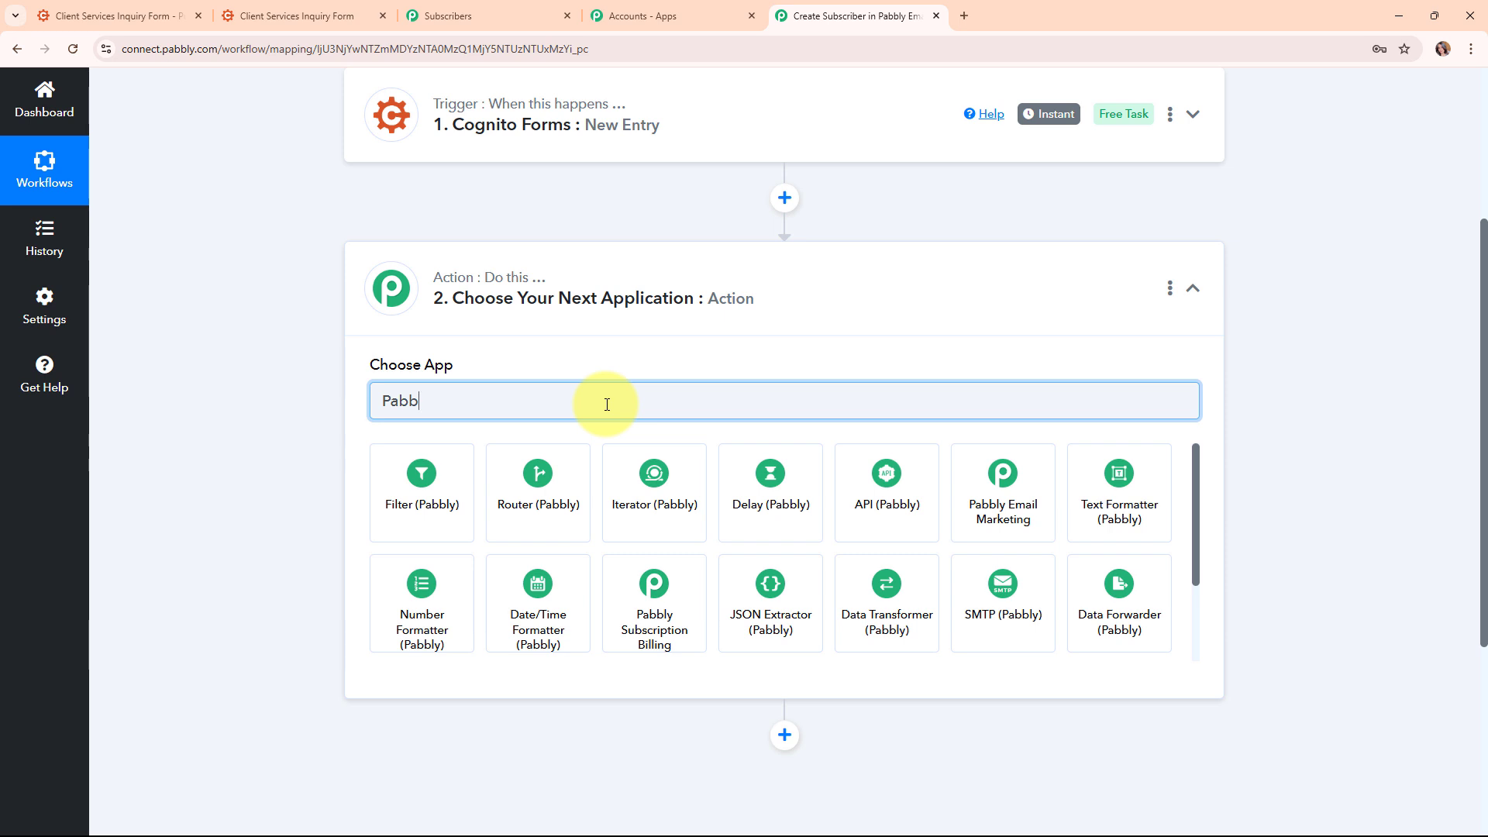
left_click(1005, 512)
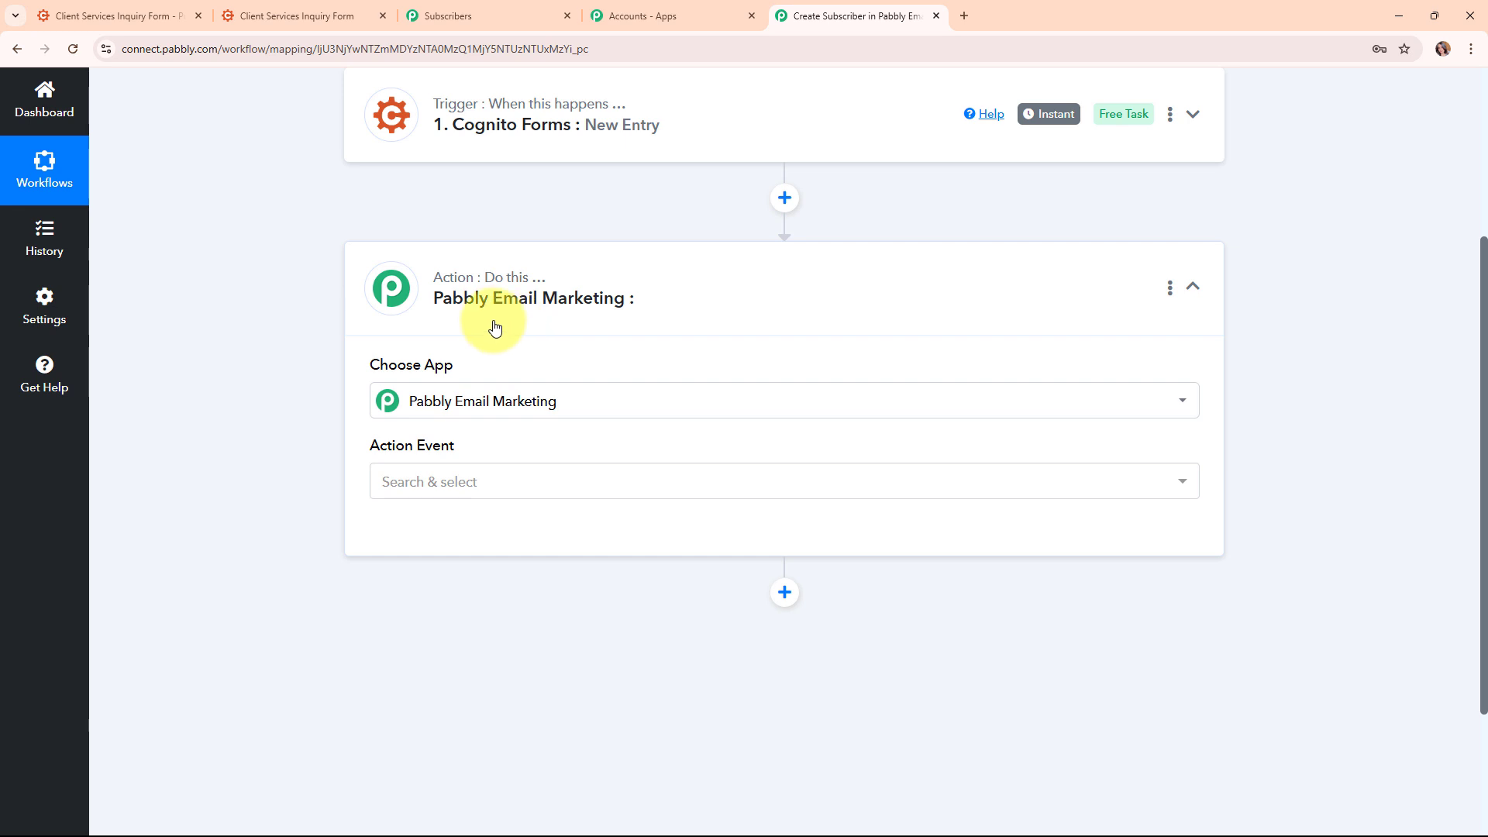
left_click(471, 481)
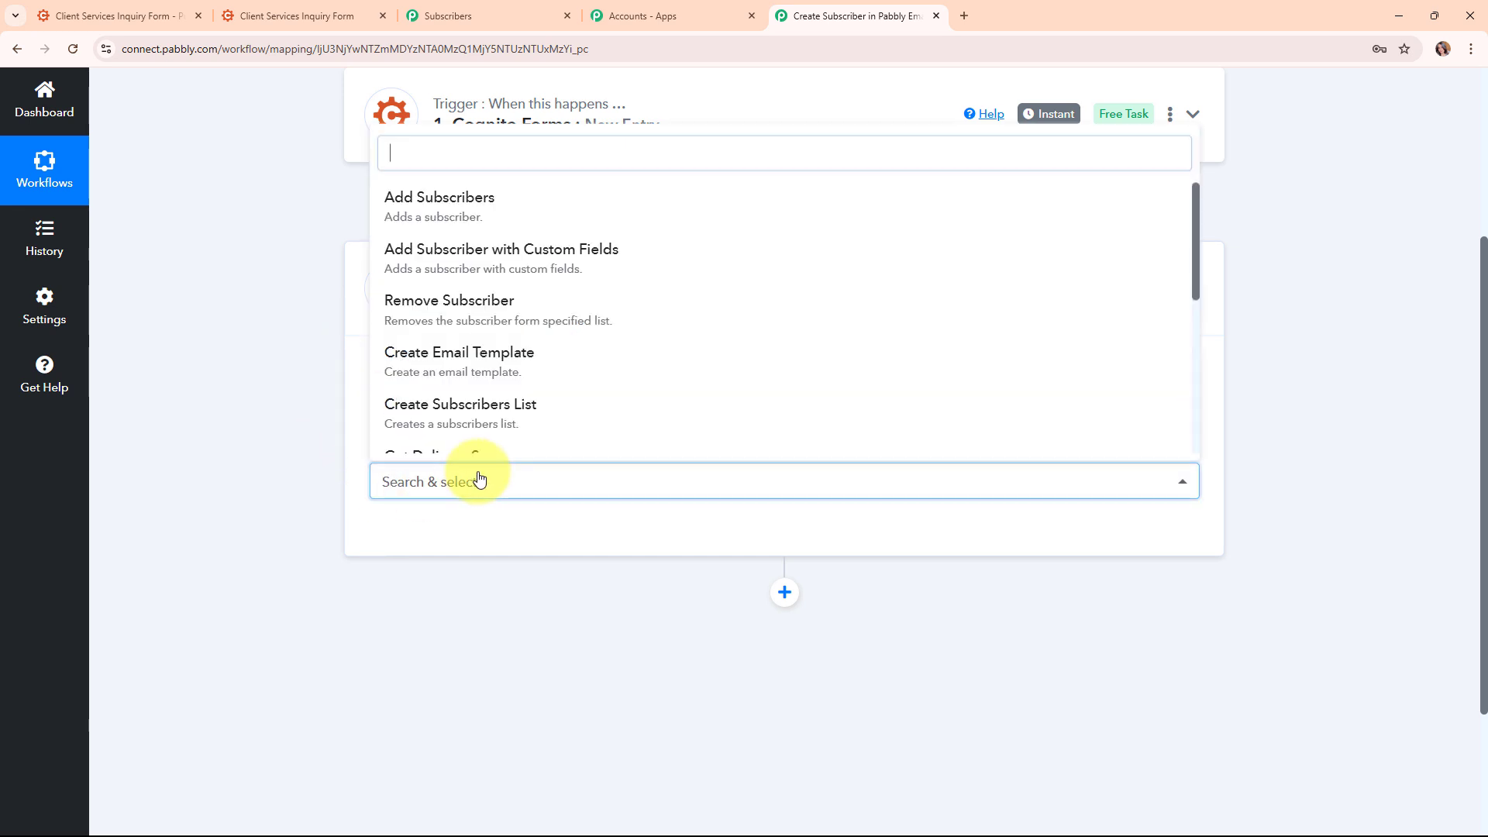
left_click(520, 206)
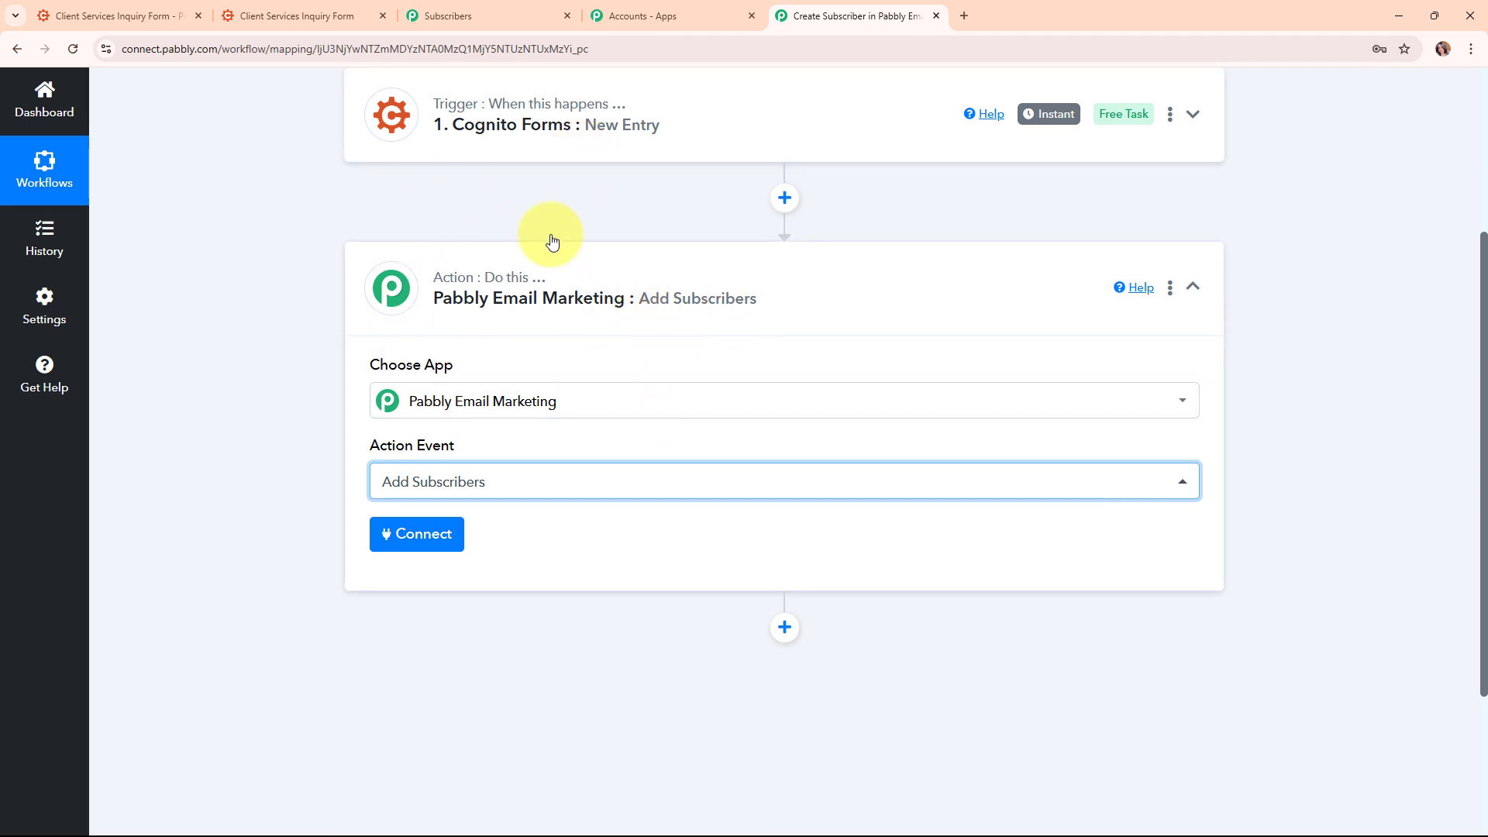
Start a new connection named 'Pabbly Email Marketing #6' and read the Token help text.
left_click(426, 550)
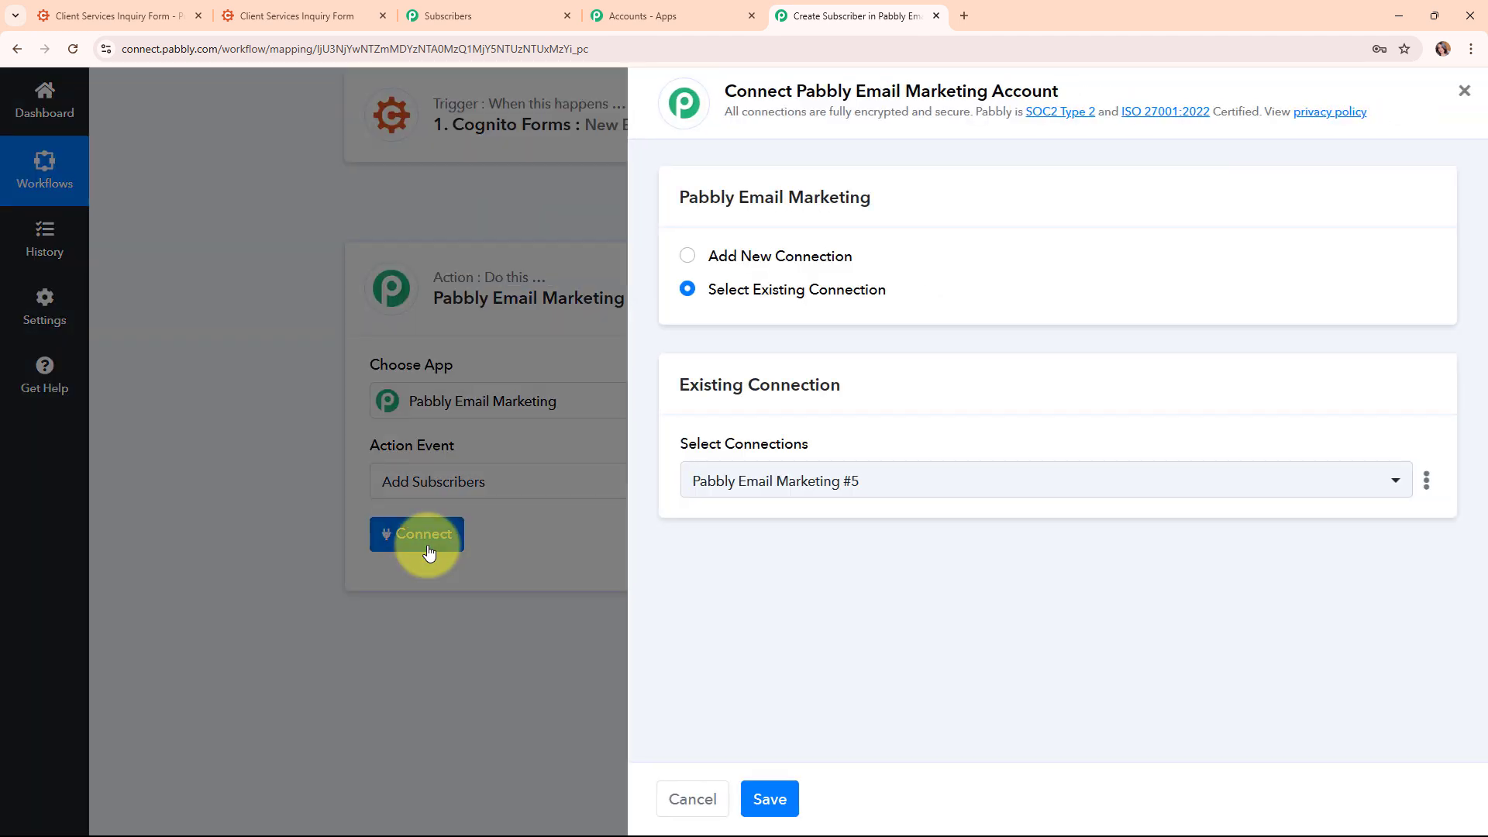
left_click(690, 259)
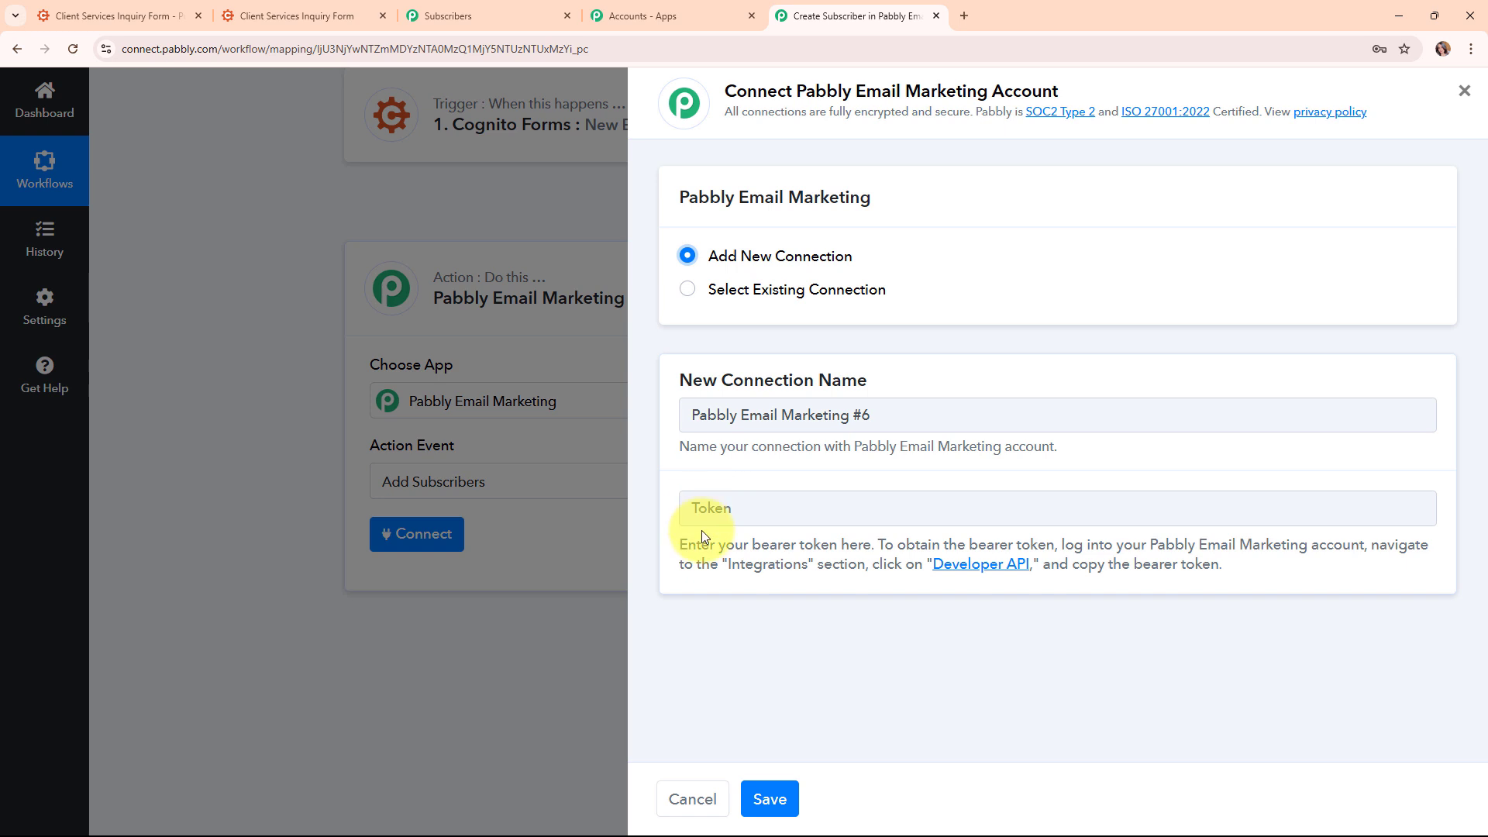
left_click_drag(676, 546, 1272, 592)
left_click(1273, 592)
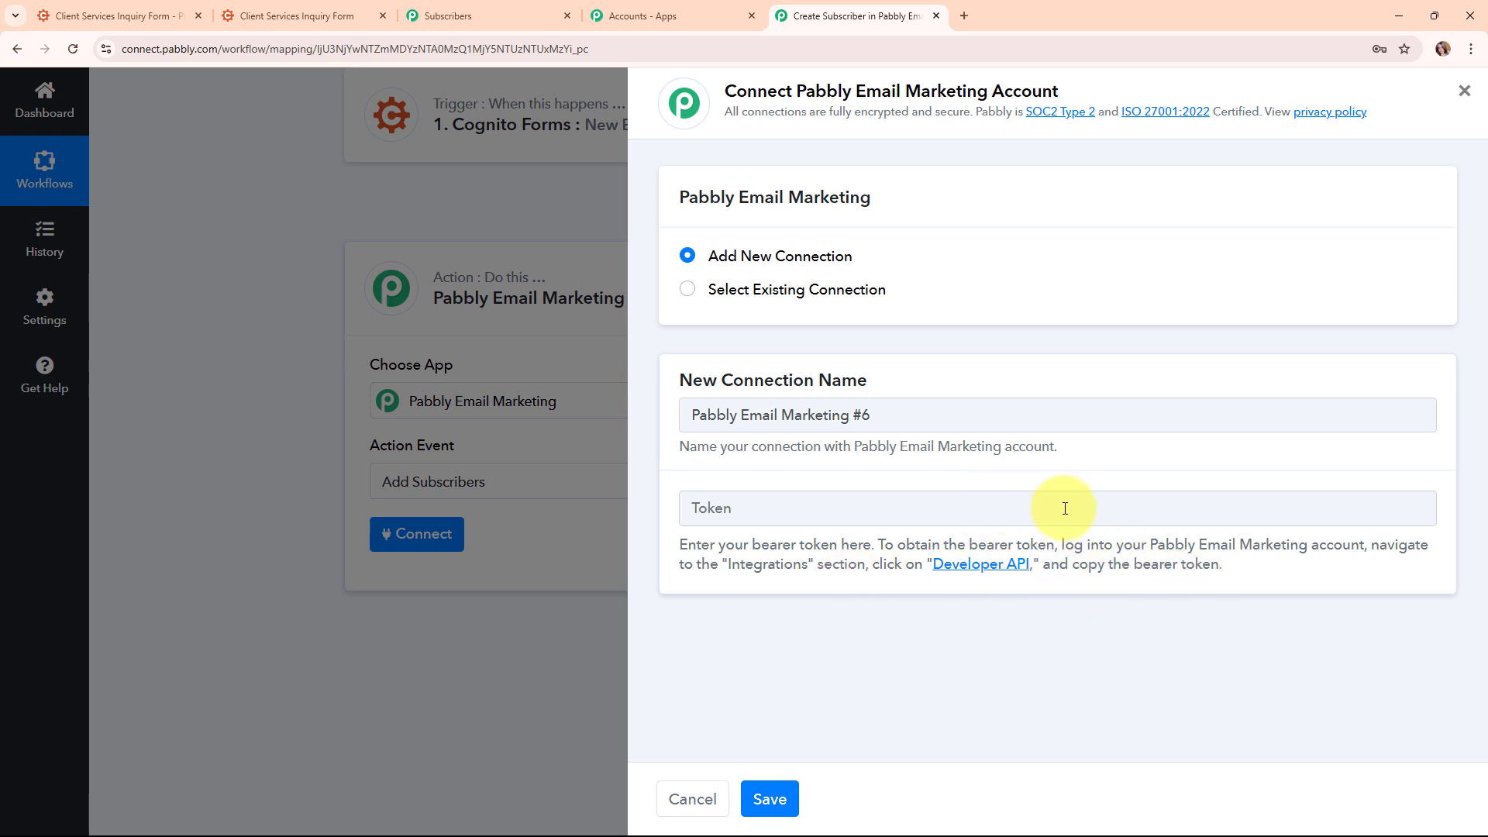
Copy the bearer token from Pabbly Email Marketing's Developer API page, then close that tab.
left_click(961, 572)
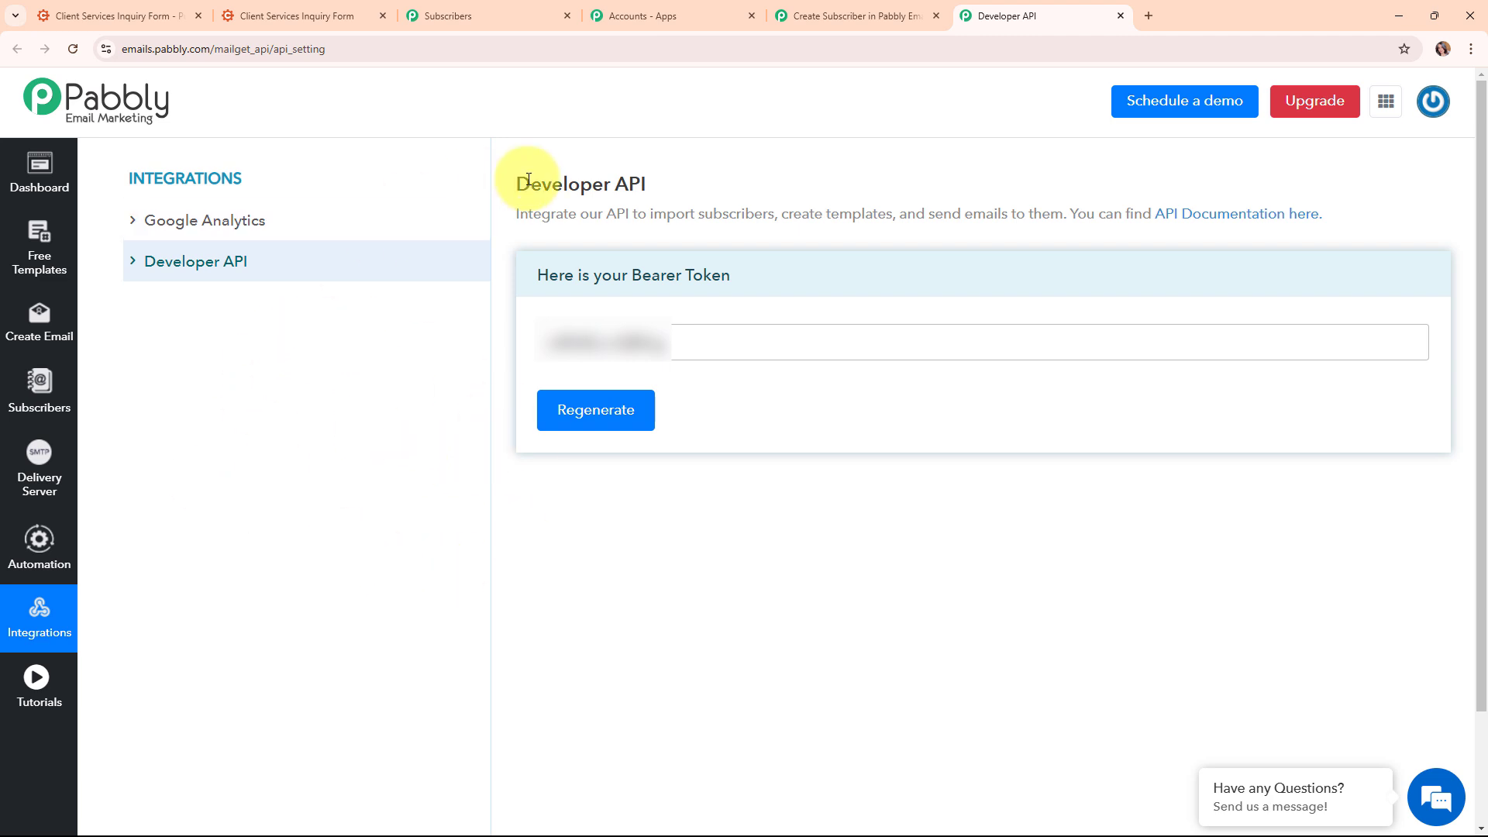
left_click_drag(531, 185, 746, 193)
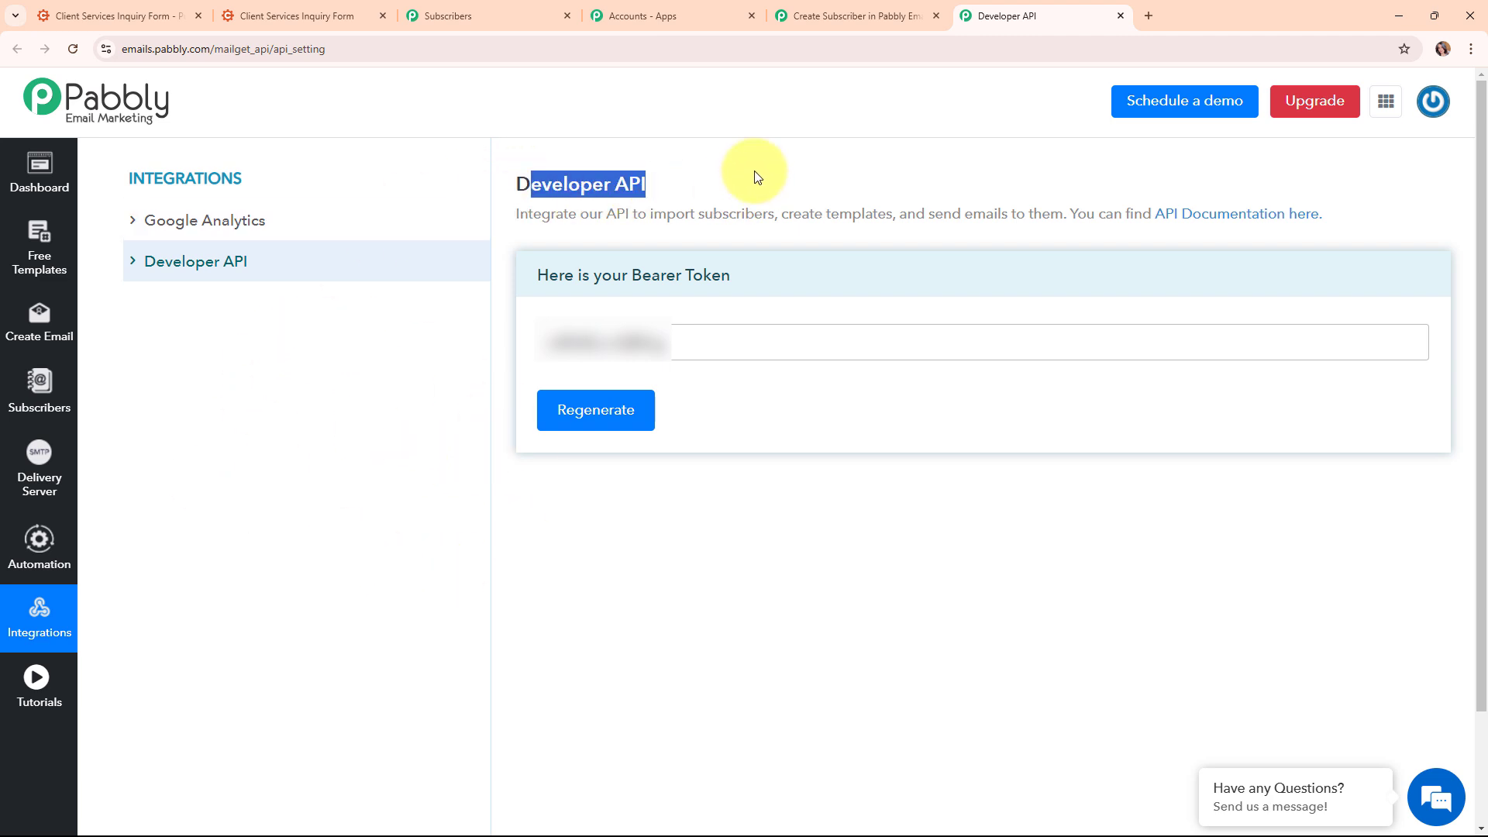
left_click(758, 173)
left_click_drag(708, 346, 342, 333)
right_click(640, 342)
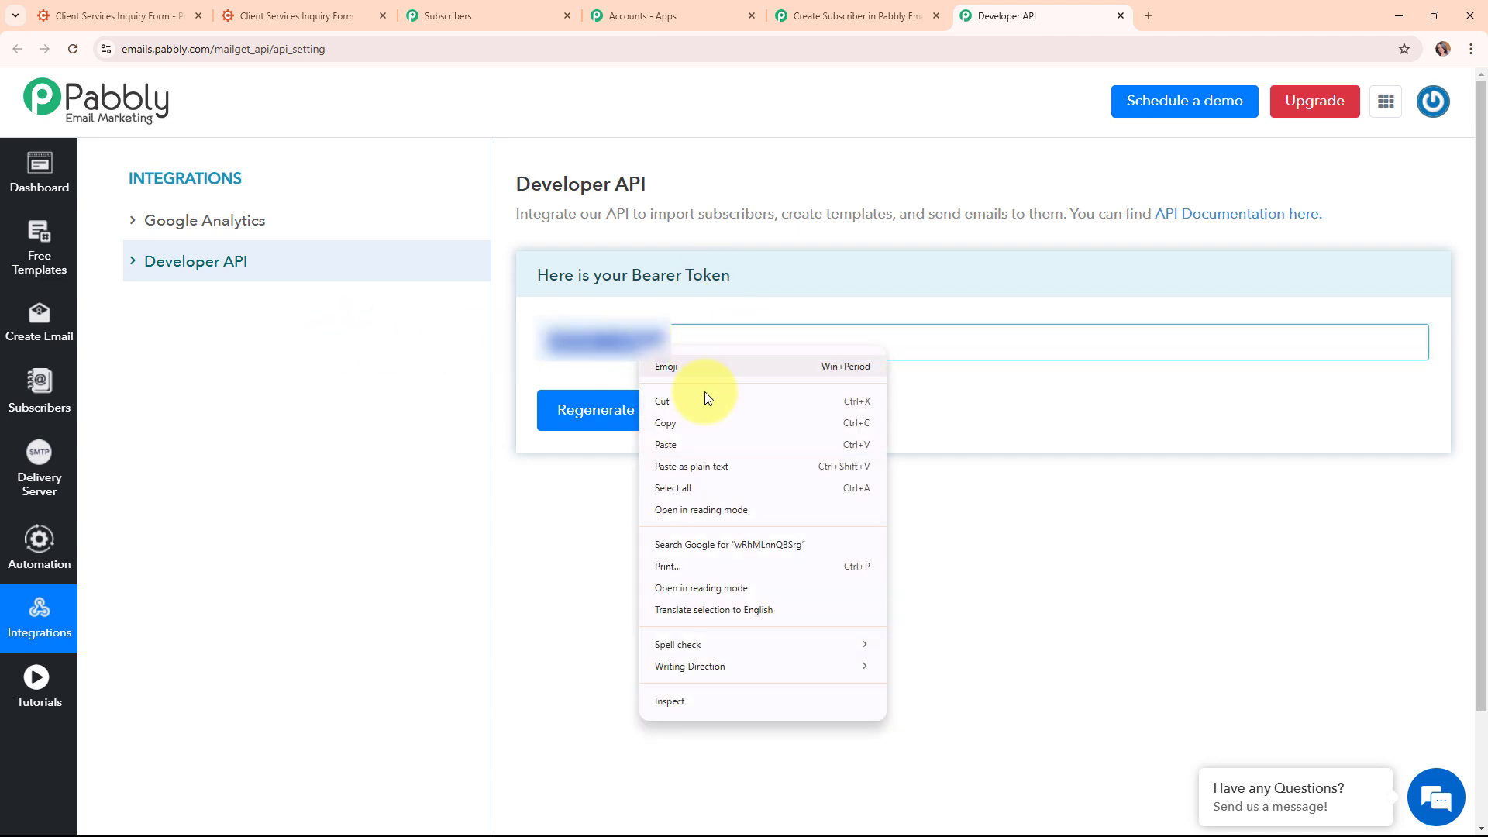
left_click(719, 423)
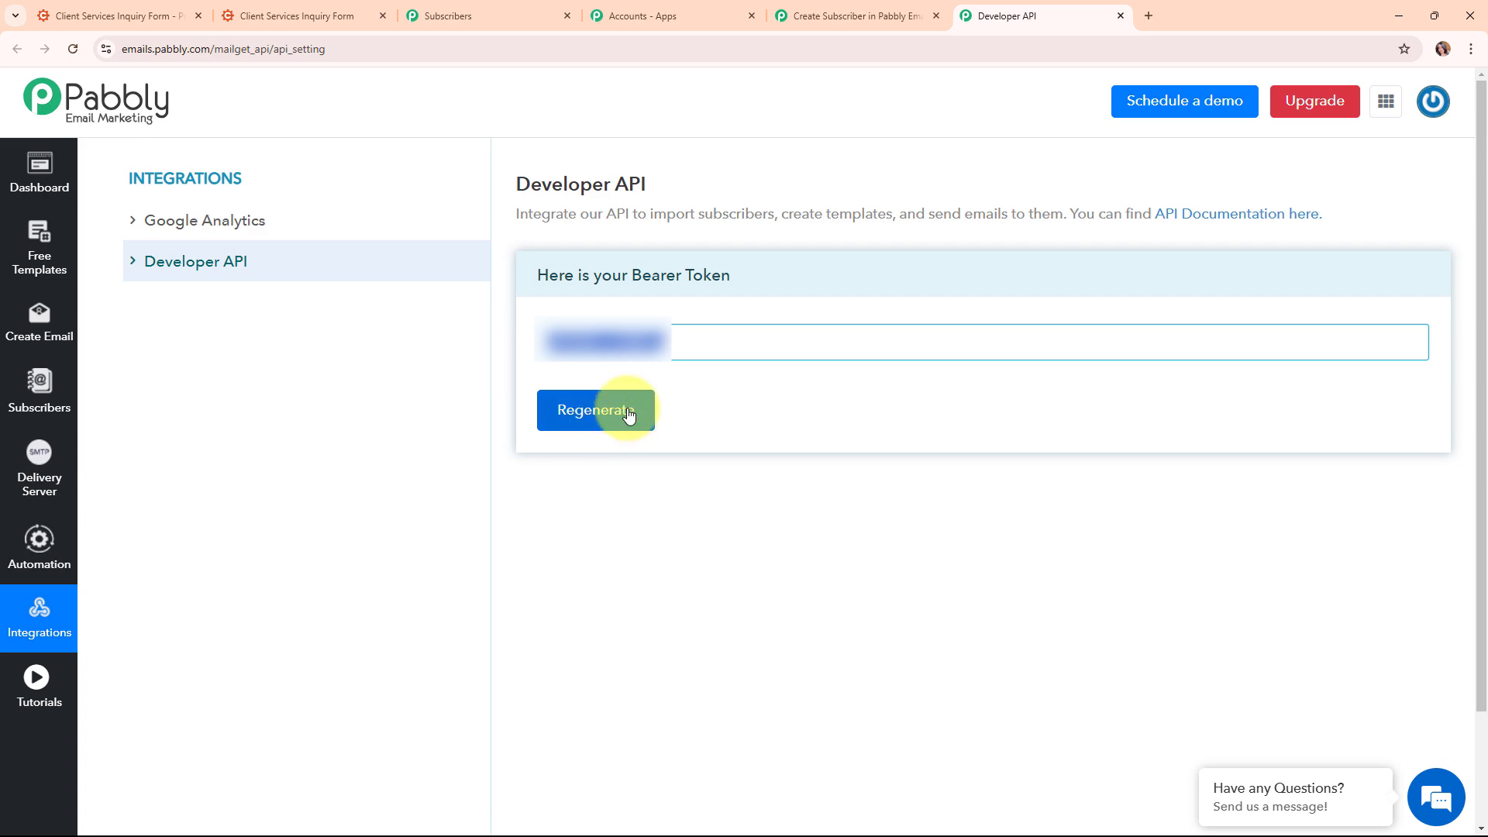
left_click(1123, 15)
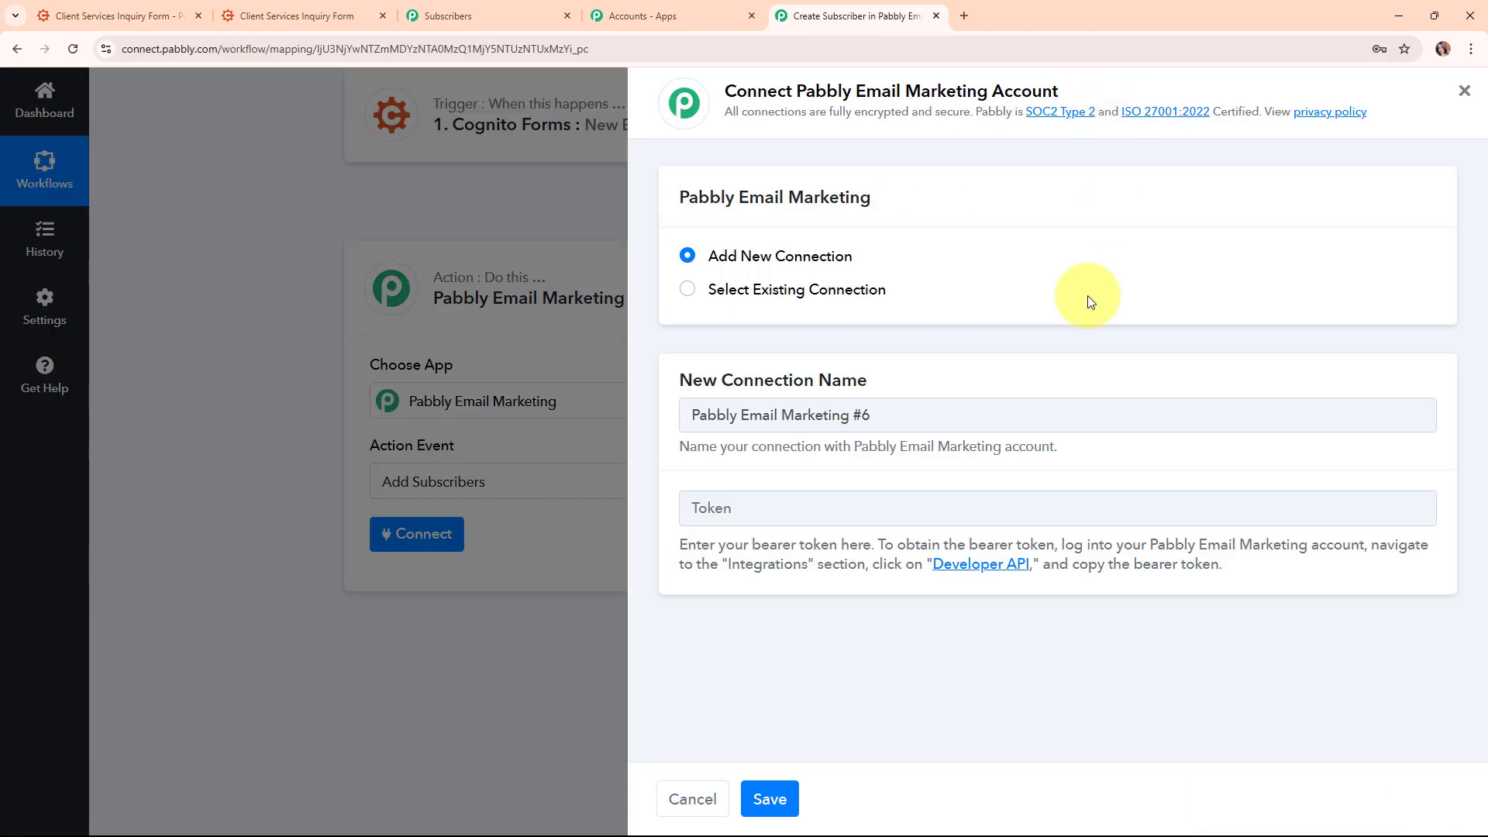
Paste the bearer token into the Token field and save the Pabbly Email Marketing connection.
left_click(702, 509)
right_click(712, 514)
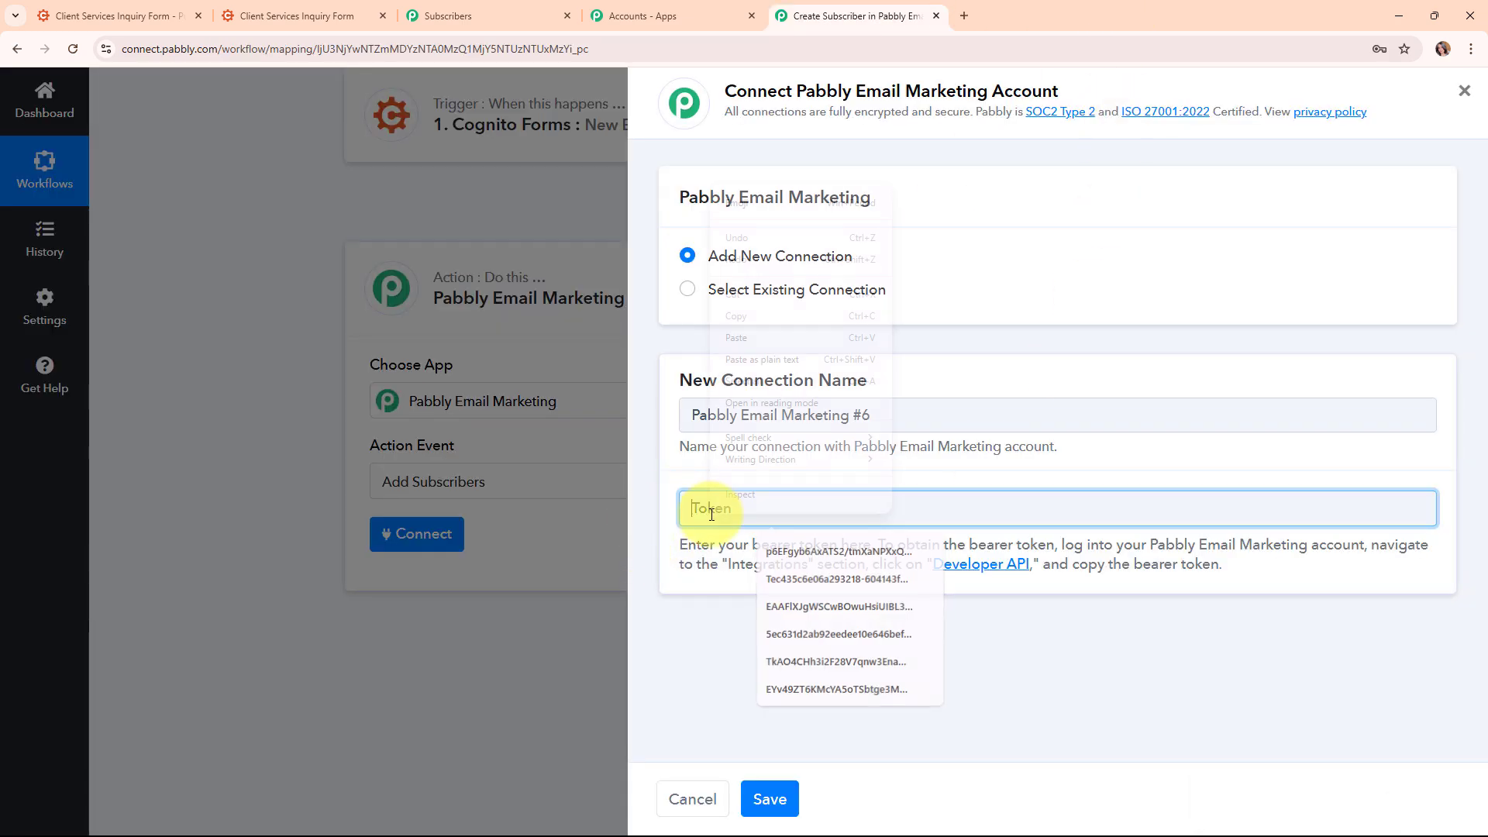
left_click(763, 337)
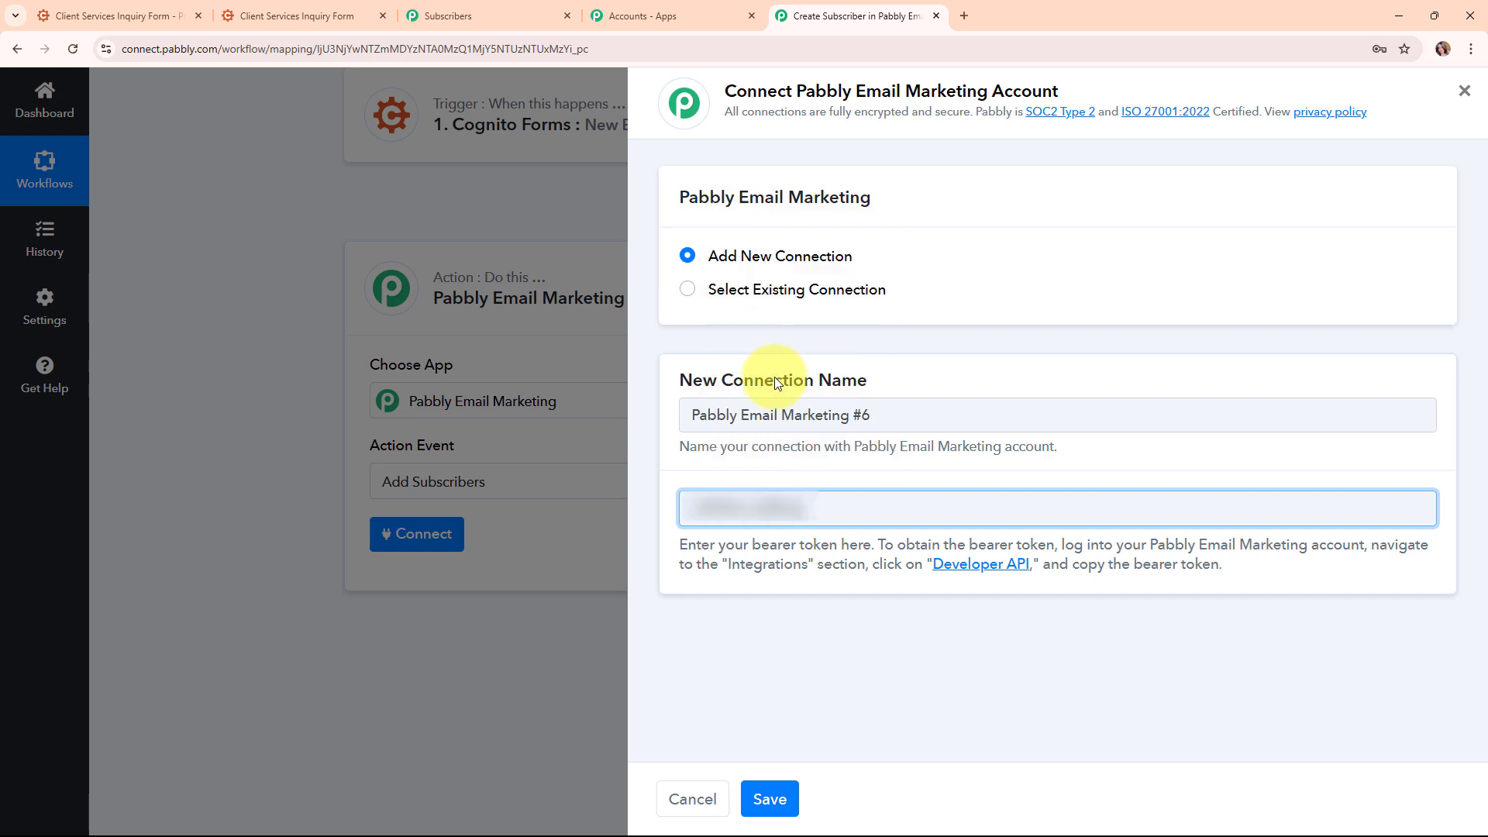
left_click(759, 808)
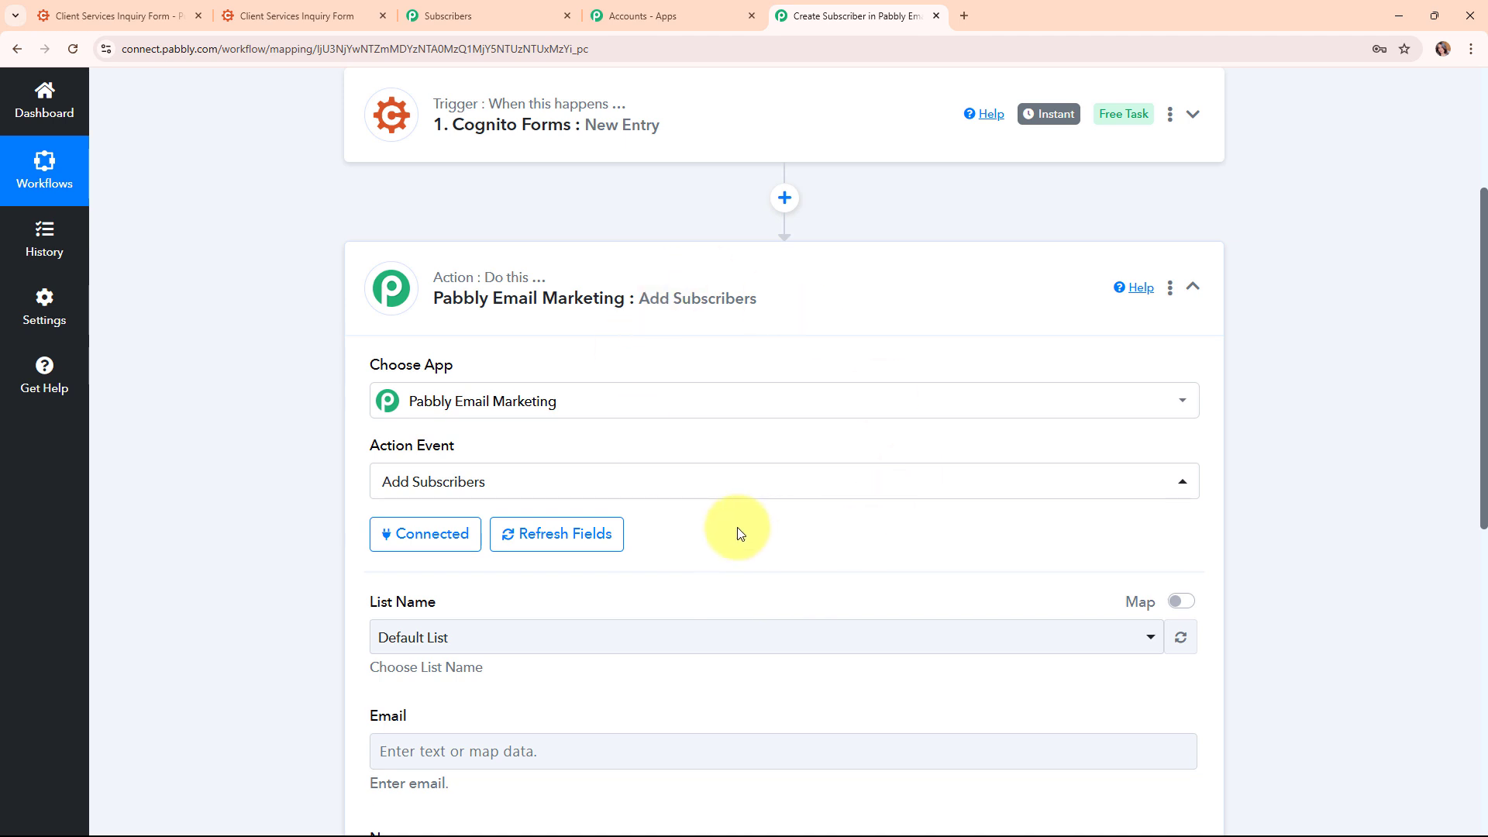
Choose Default List as the subscriber list and begin mapping entry data into the Email field.
scroll(738, 530, "down", 3)
scroll(738, 534, "down", 2)
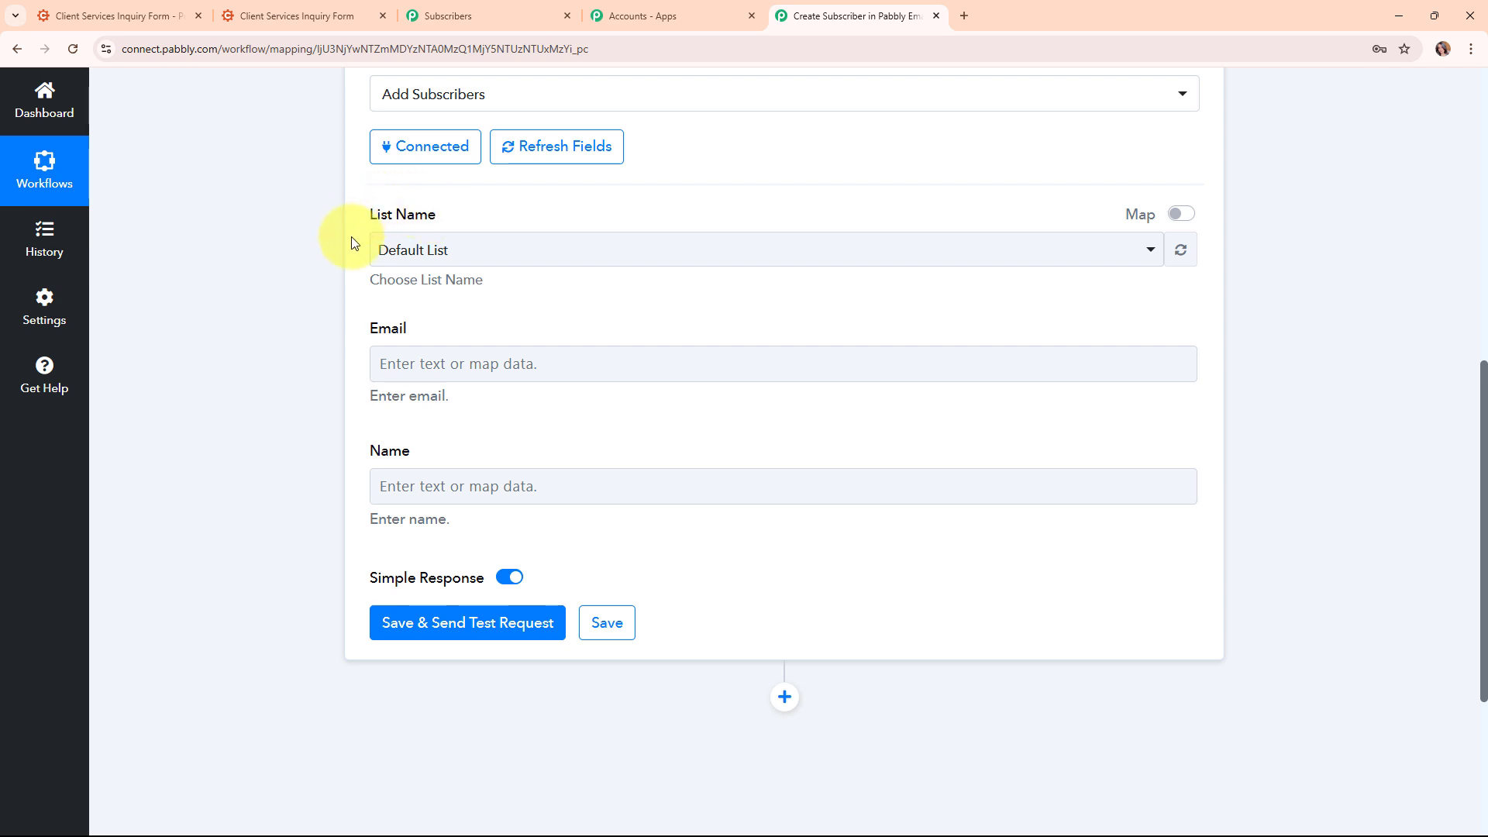
left_click(609, 272)
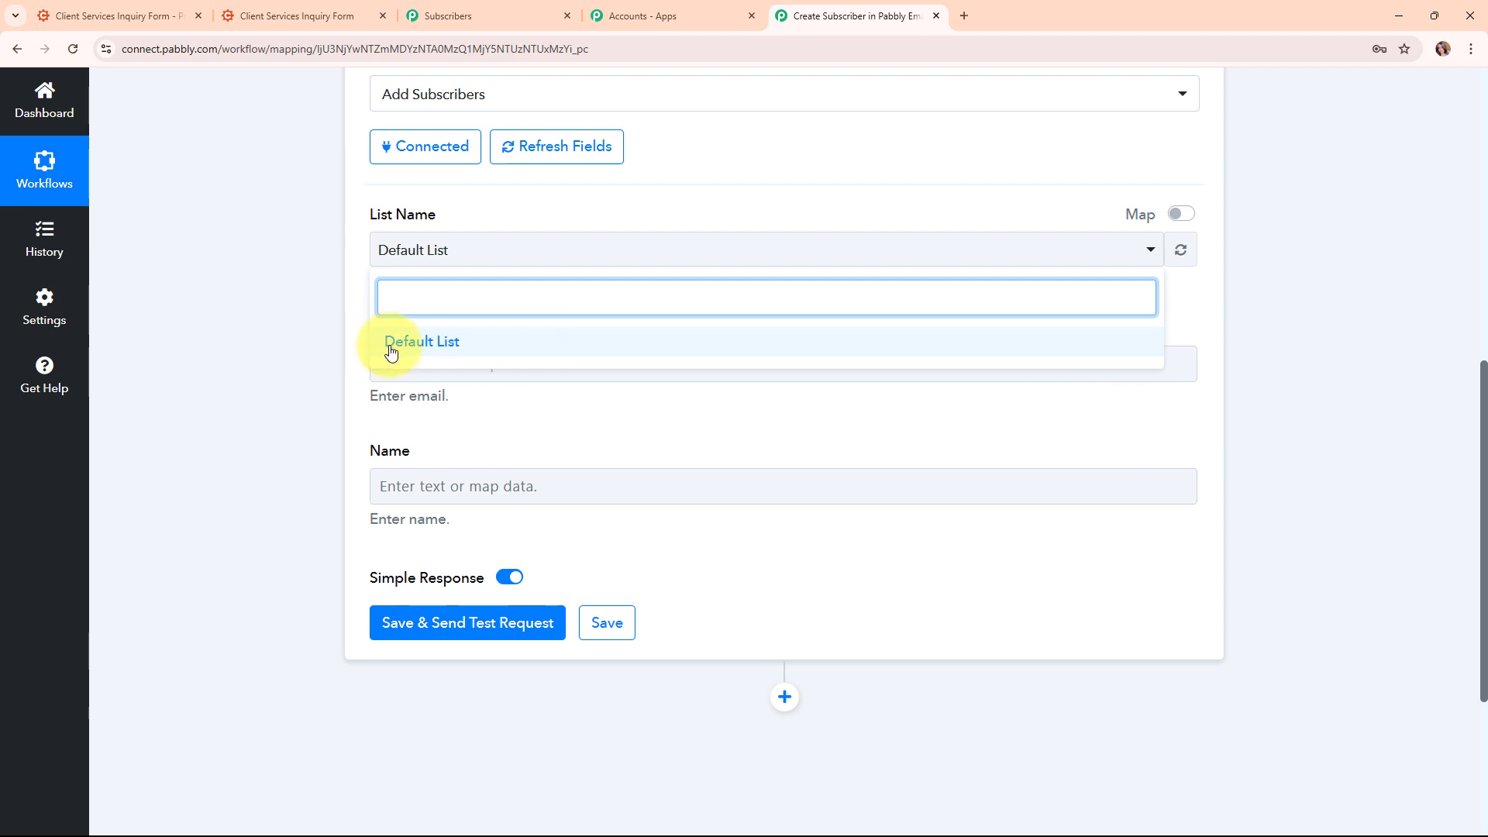
left_click(456, 345)
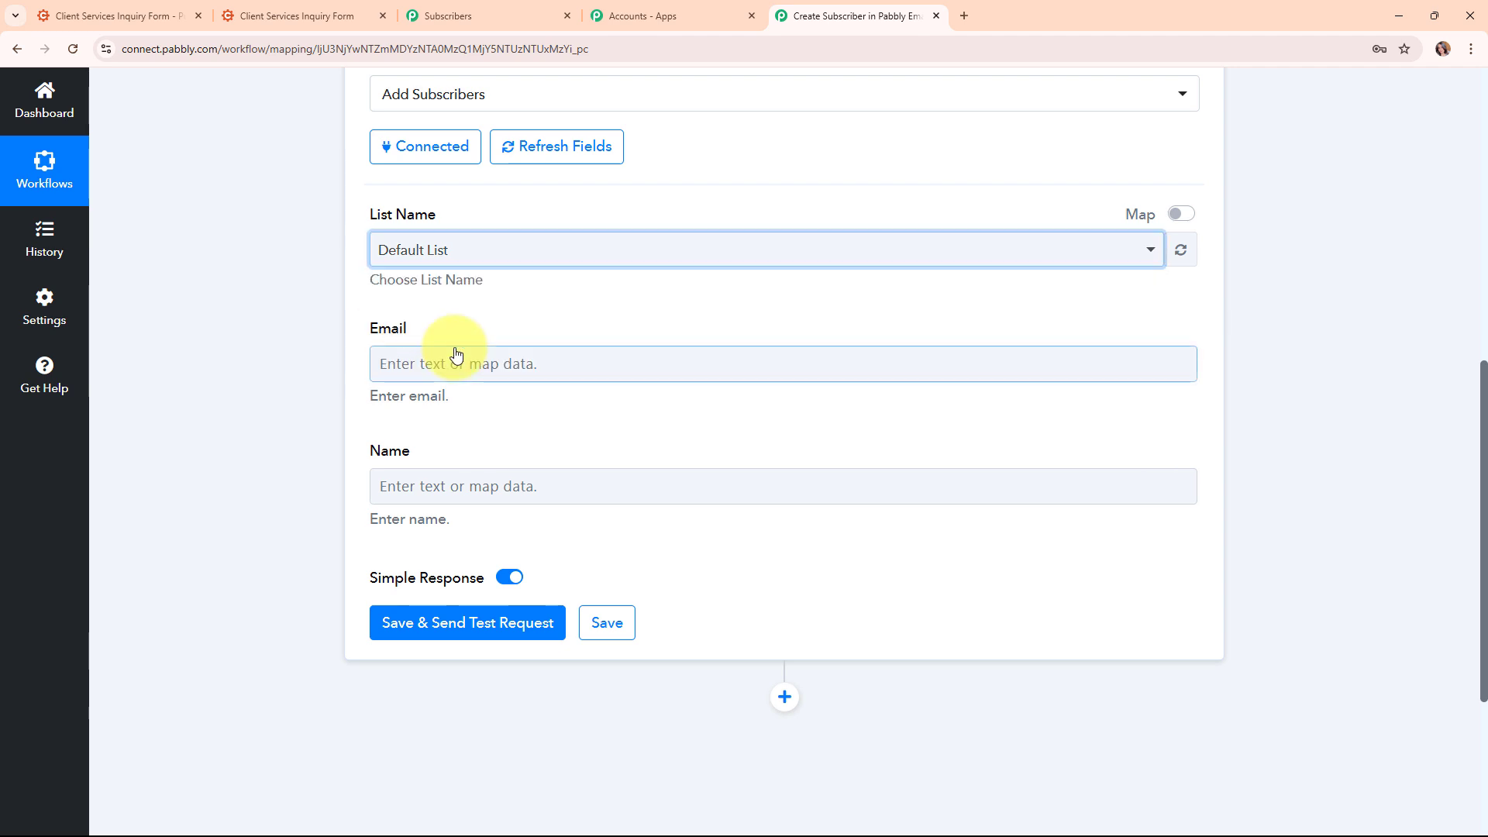
scroll(524, 326, "down", 1)
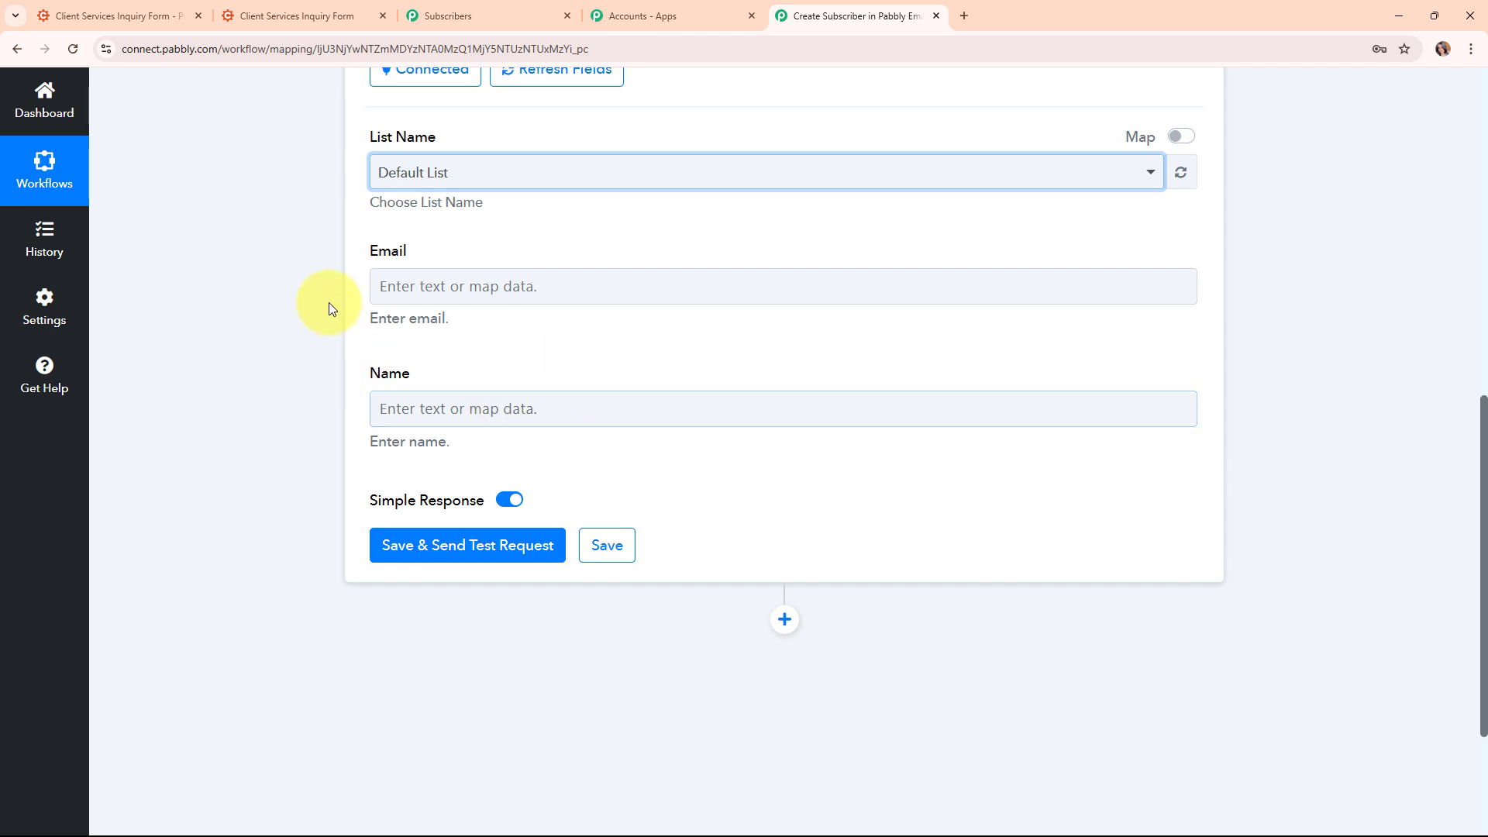
left_click(409, 281)
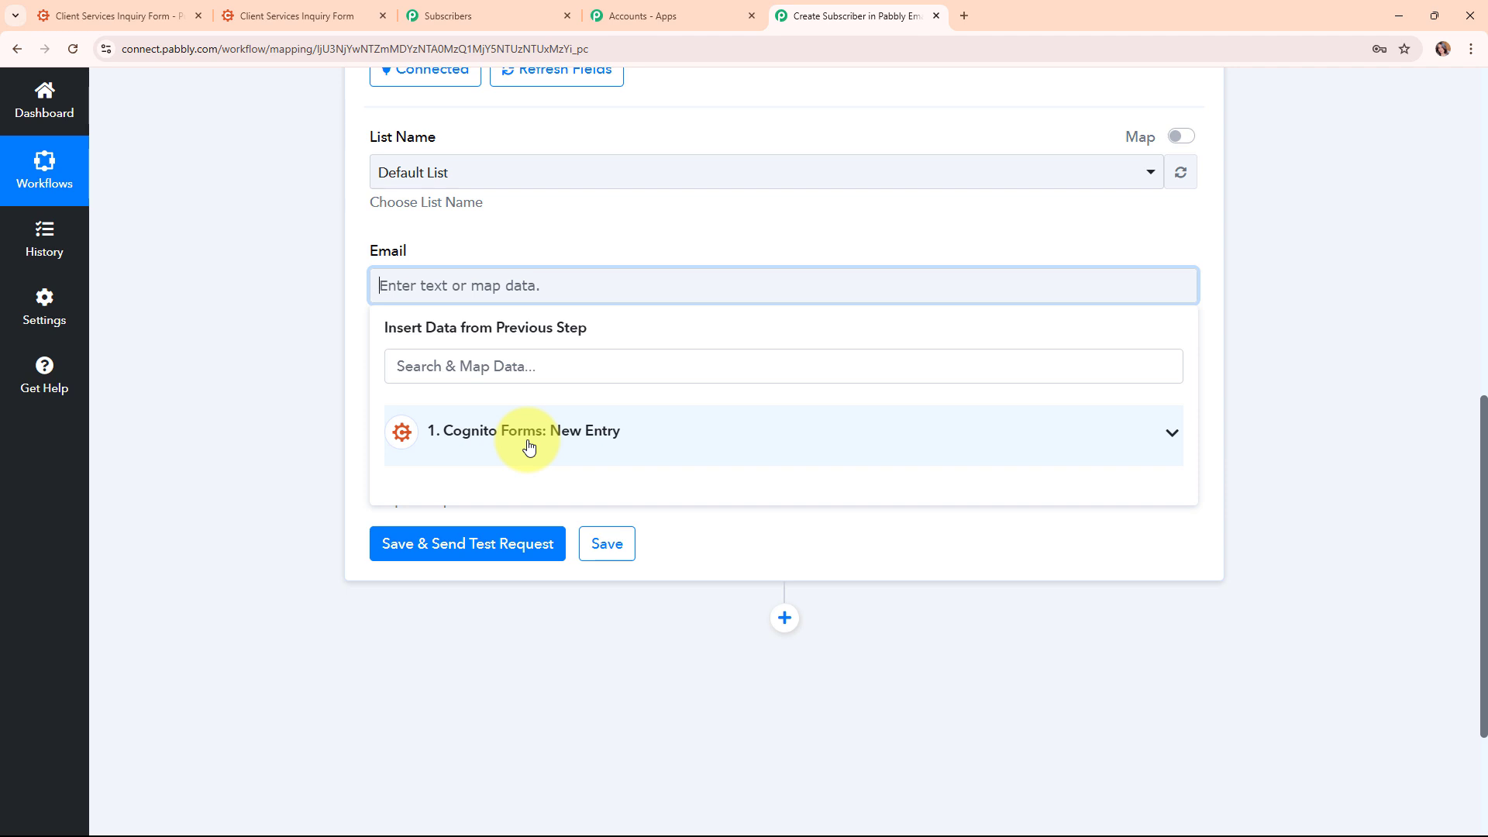
Map the subscriber Email to the entry's 1. Email value, found by searching '@'.
left_click(549, 372)
type("@")
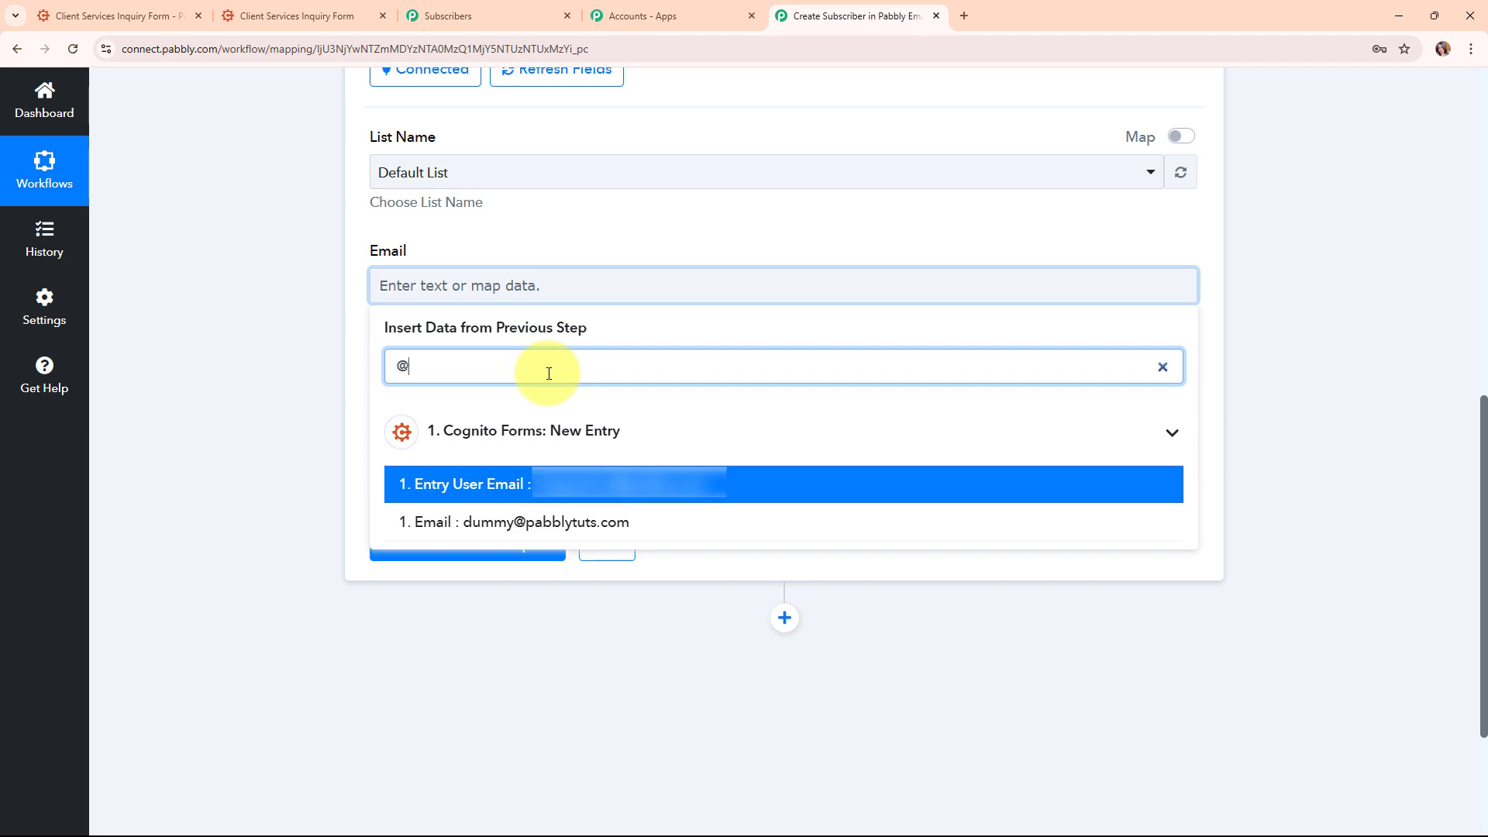
left_click(589, 532)
left_click(248, 417)
Map the Name field to the entry's Name FirstAndLast value, found by searching 'nam'.
left_click(465, 419)
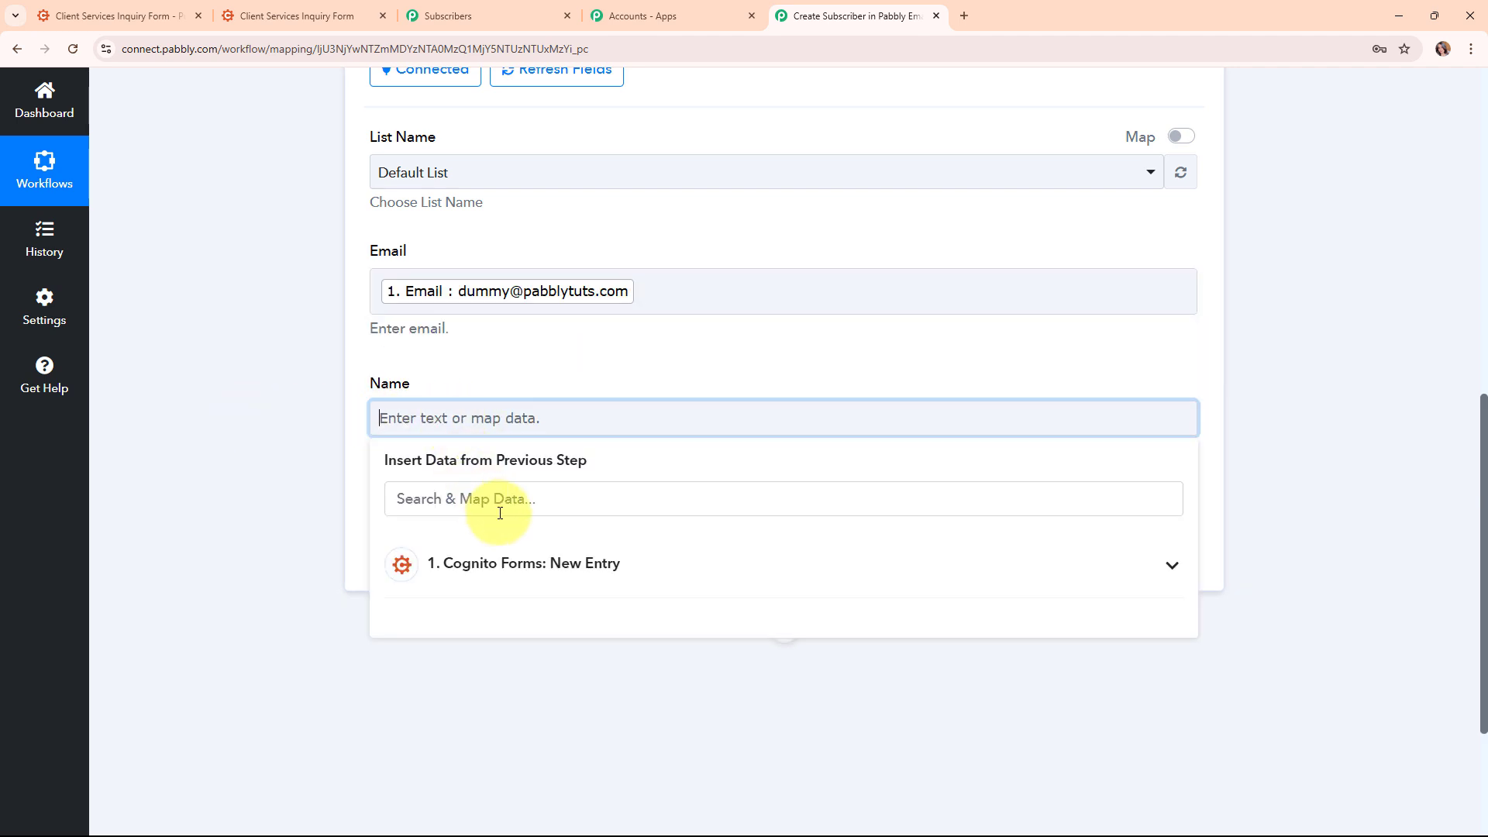
left_click(500, 513)
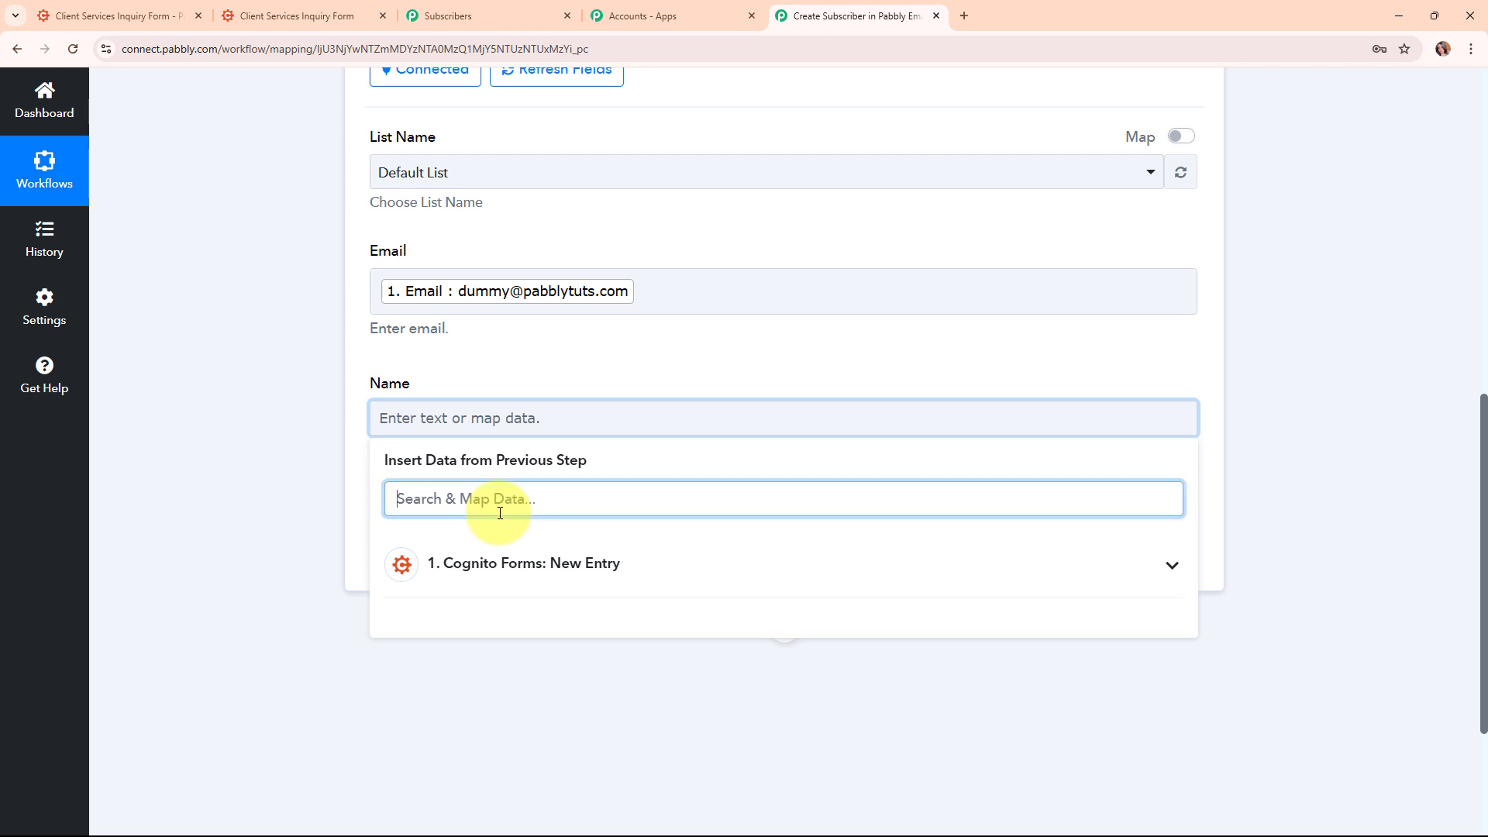
type("nam")
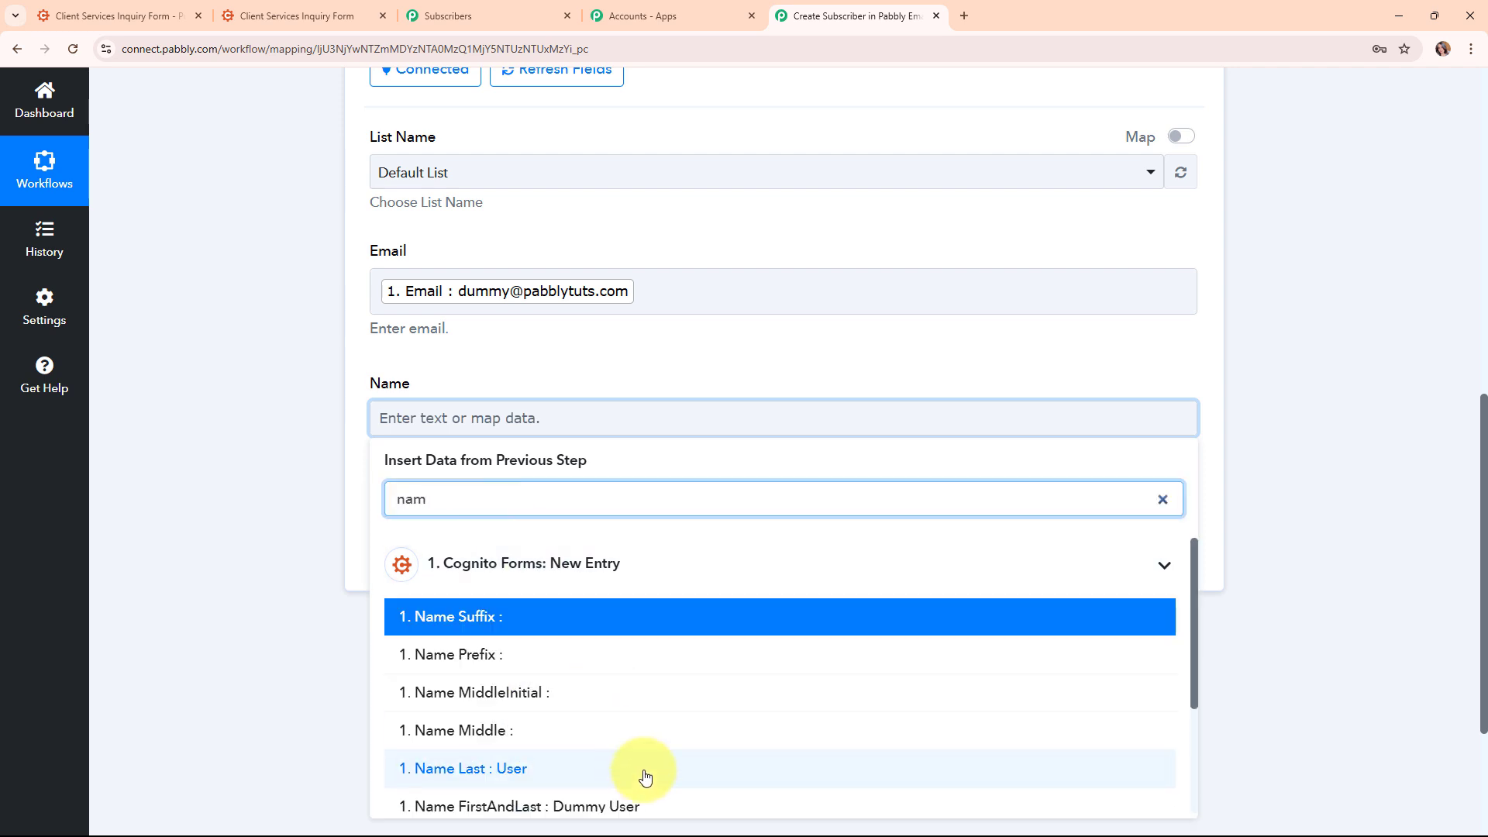
left_click(648, 805)
left_click(265, 453)
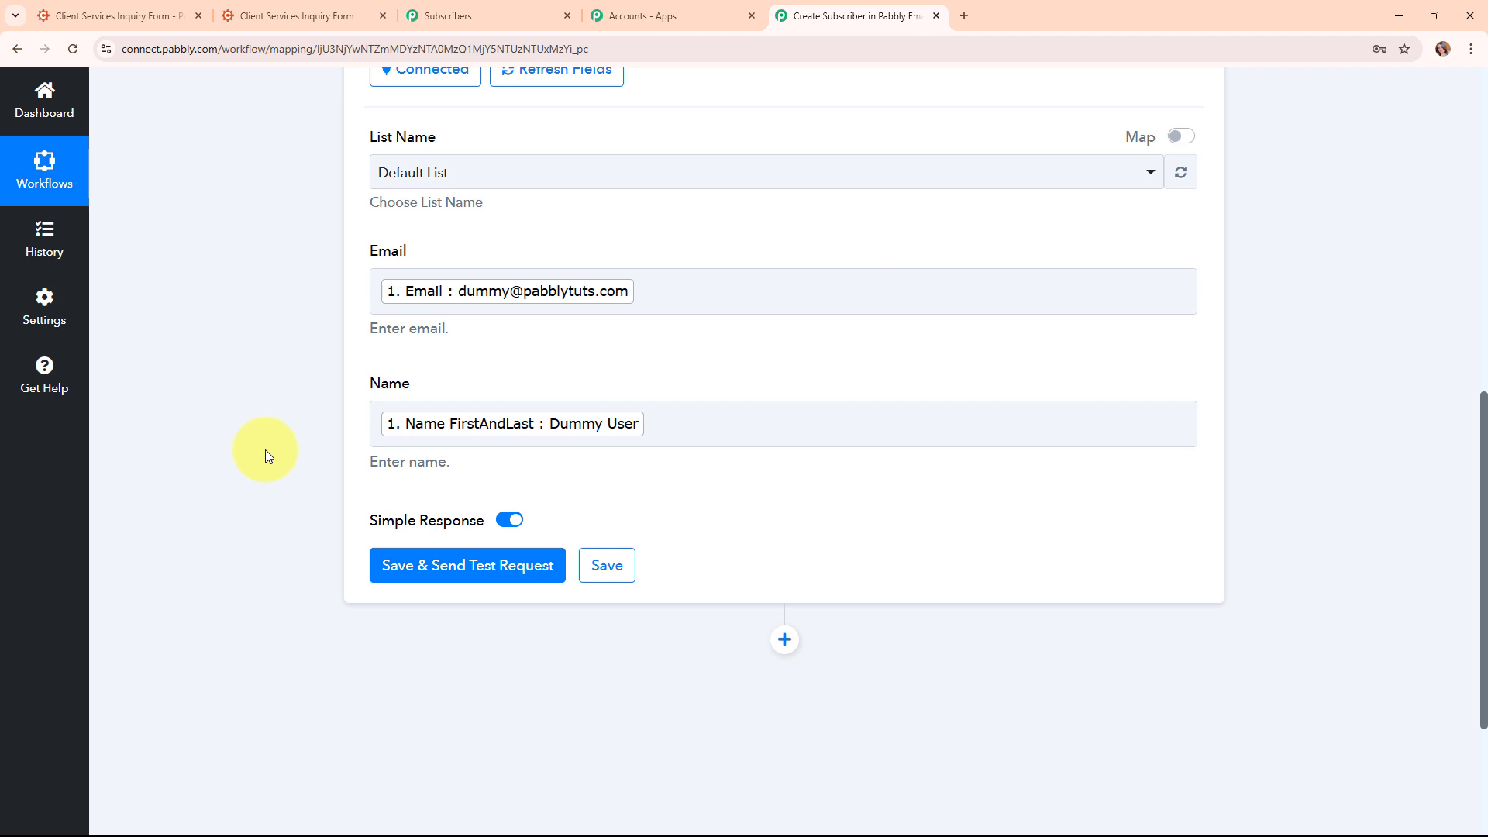
Save and send the action's test request, confirm the success status, and collapse the step.
left_click(484, 562)
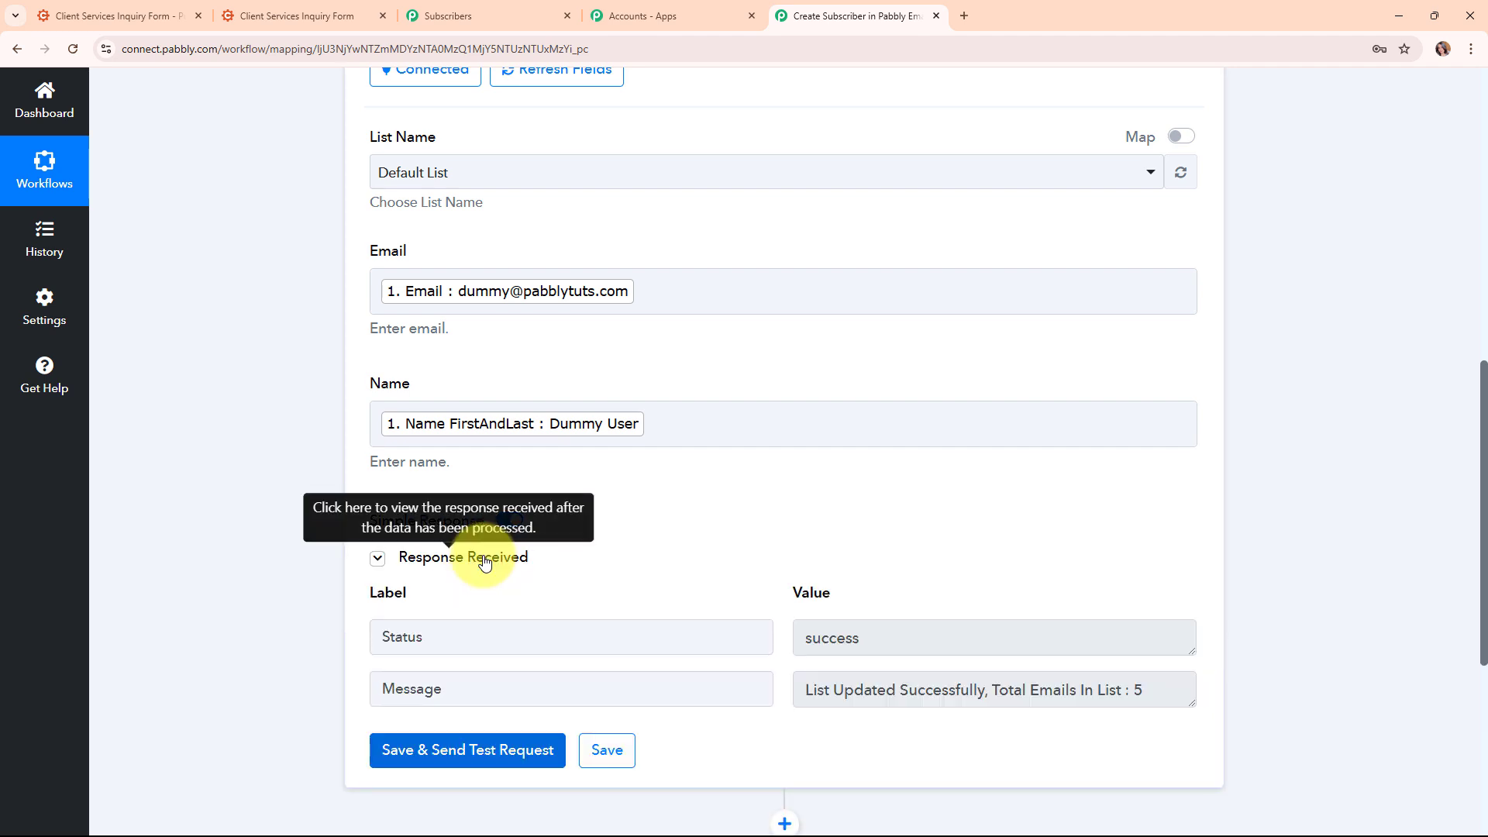
scroll(1042, 564, "down", 1)
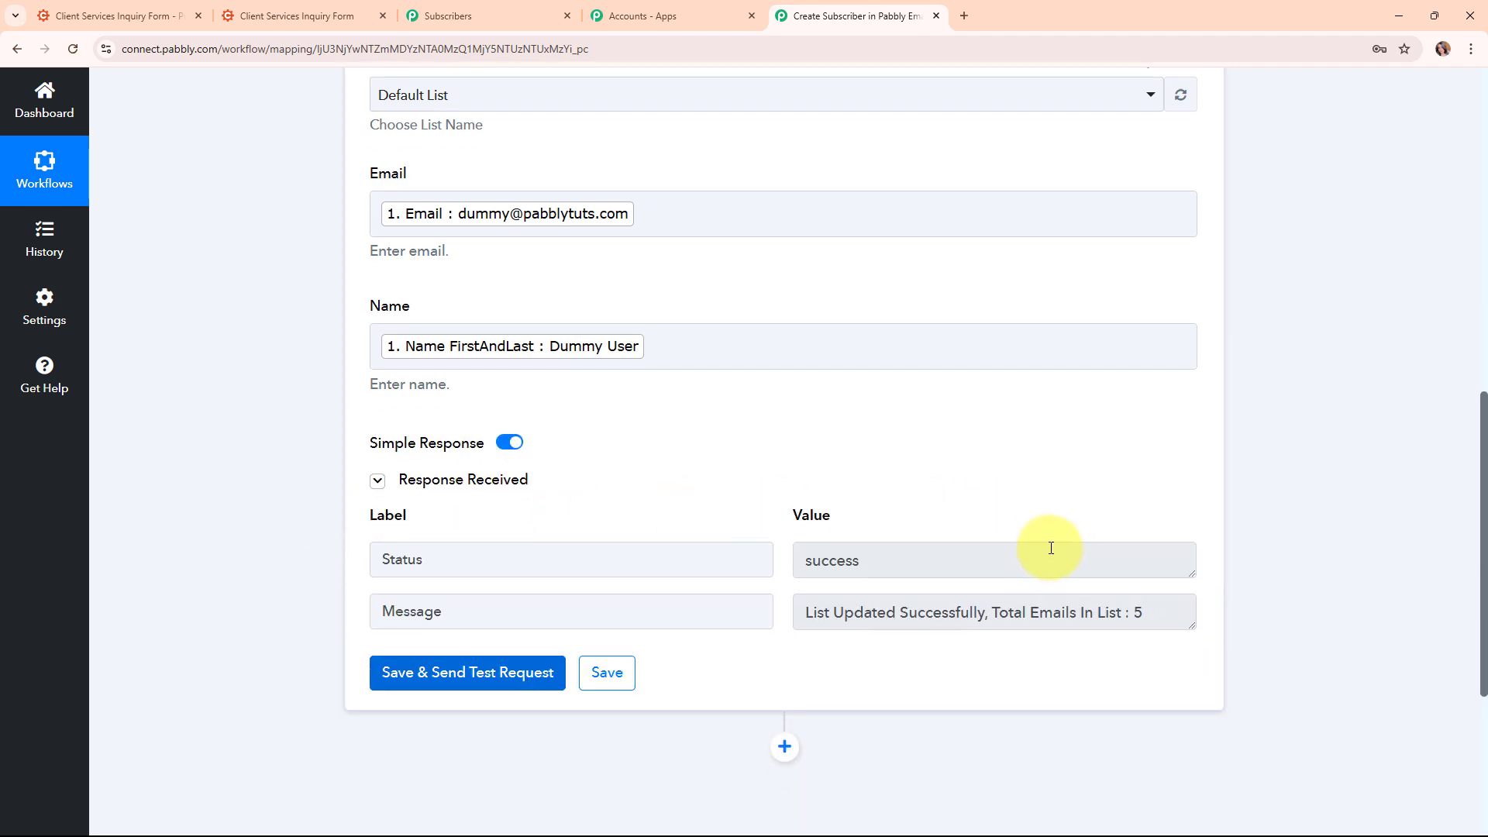
double_click(847, 572)
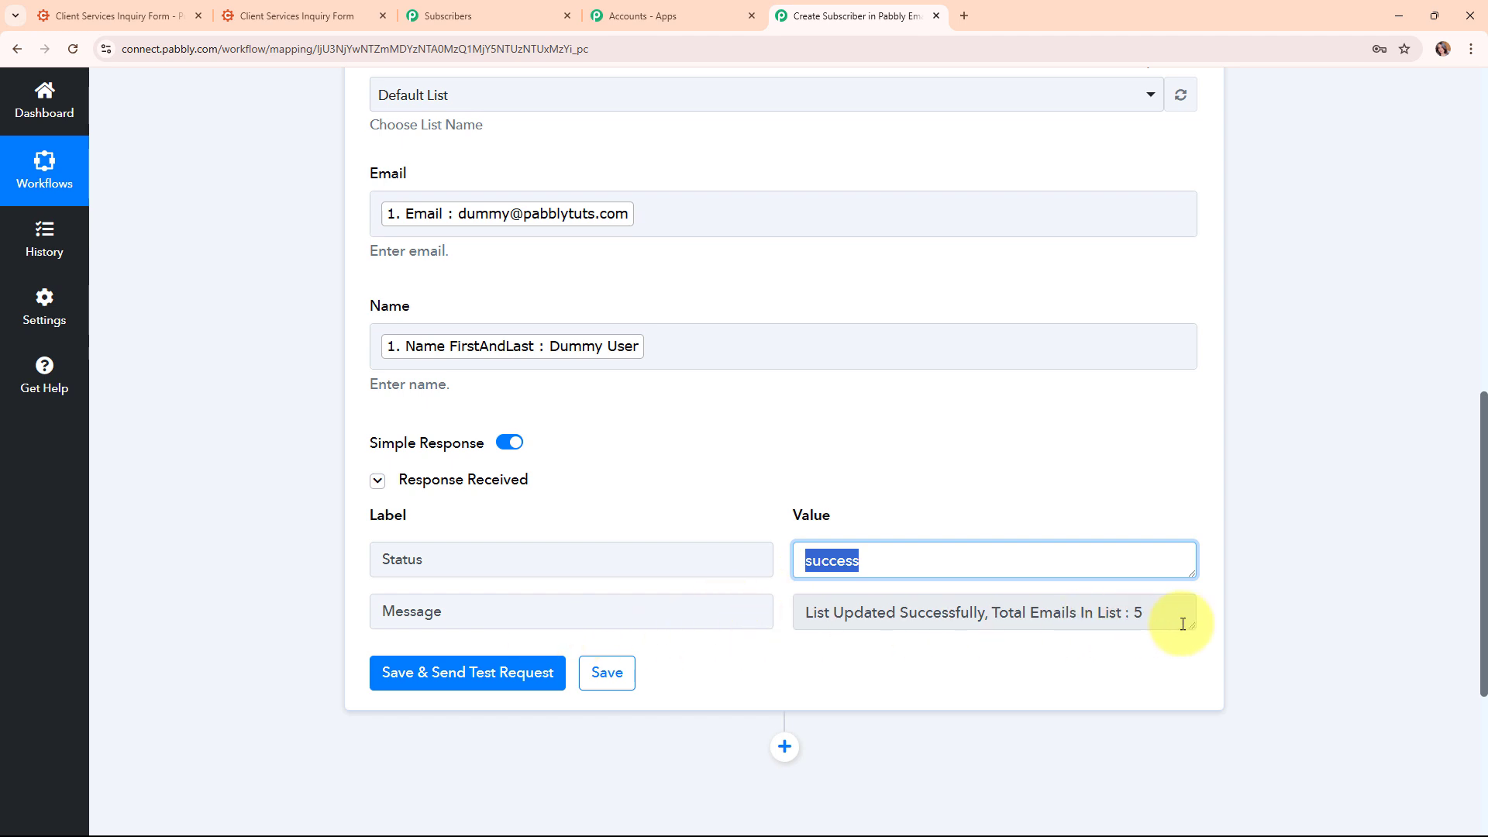
left_click(522, 543)
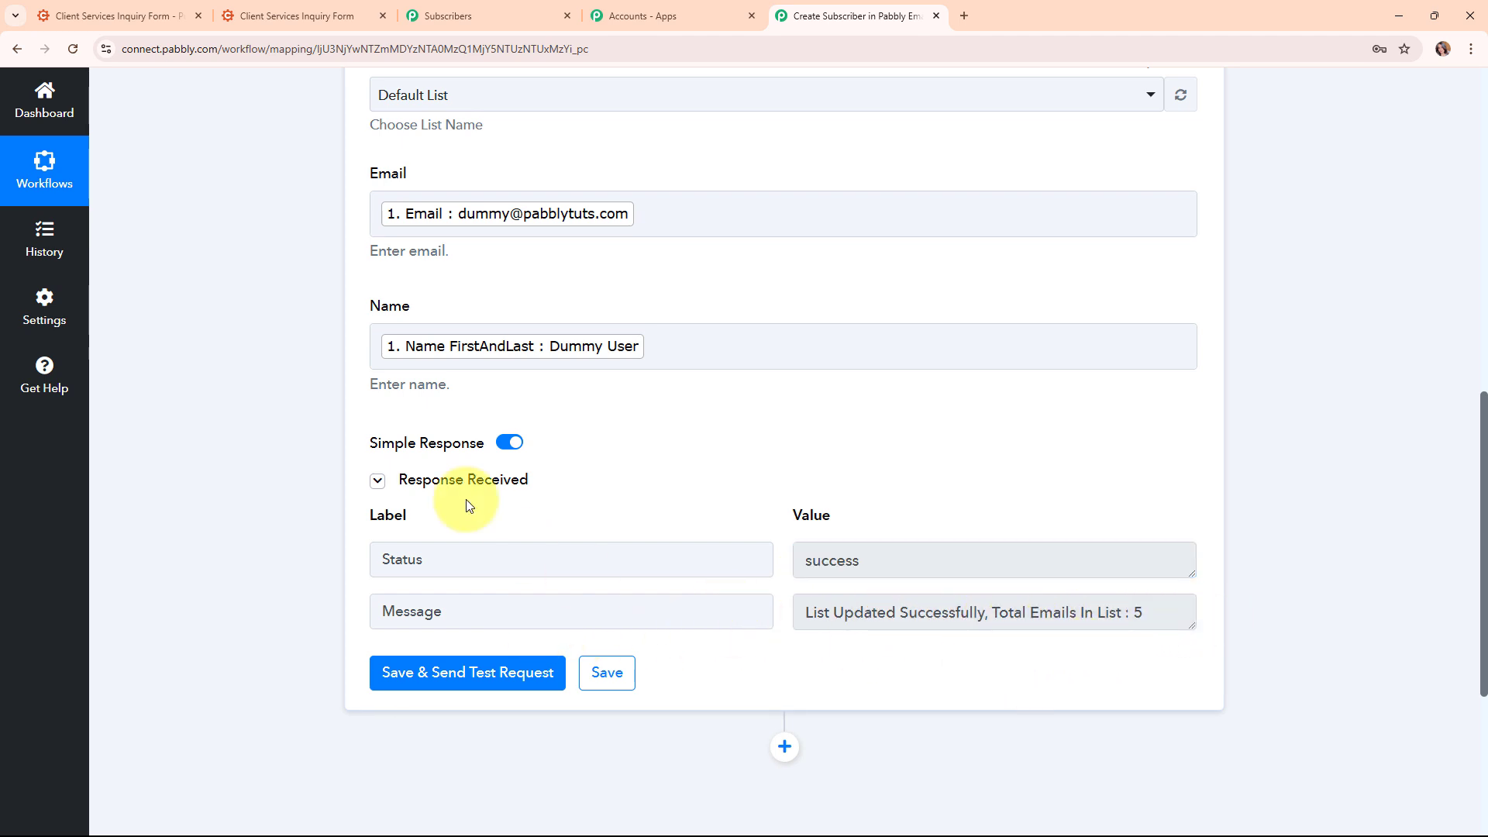
scroll(1239, 448, "up", 10)
left_click(1194, 557)
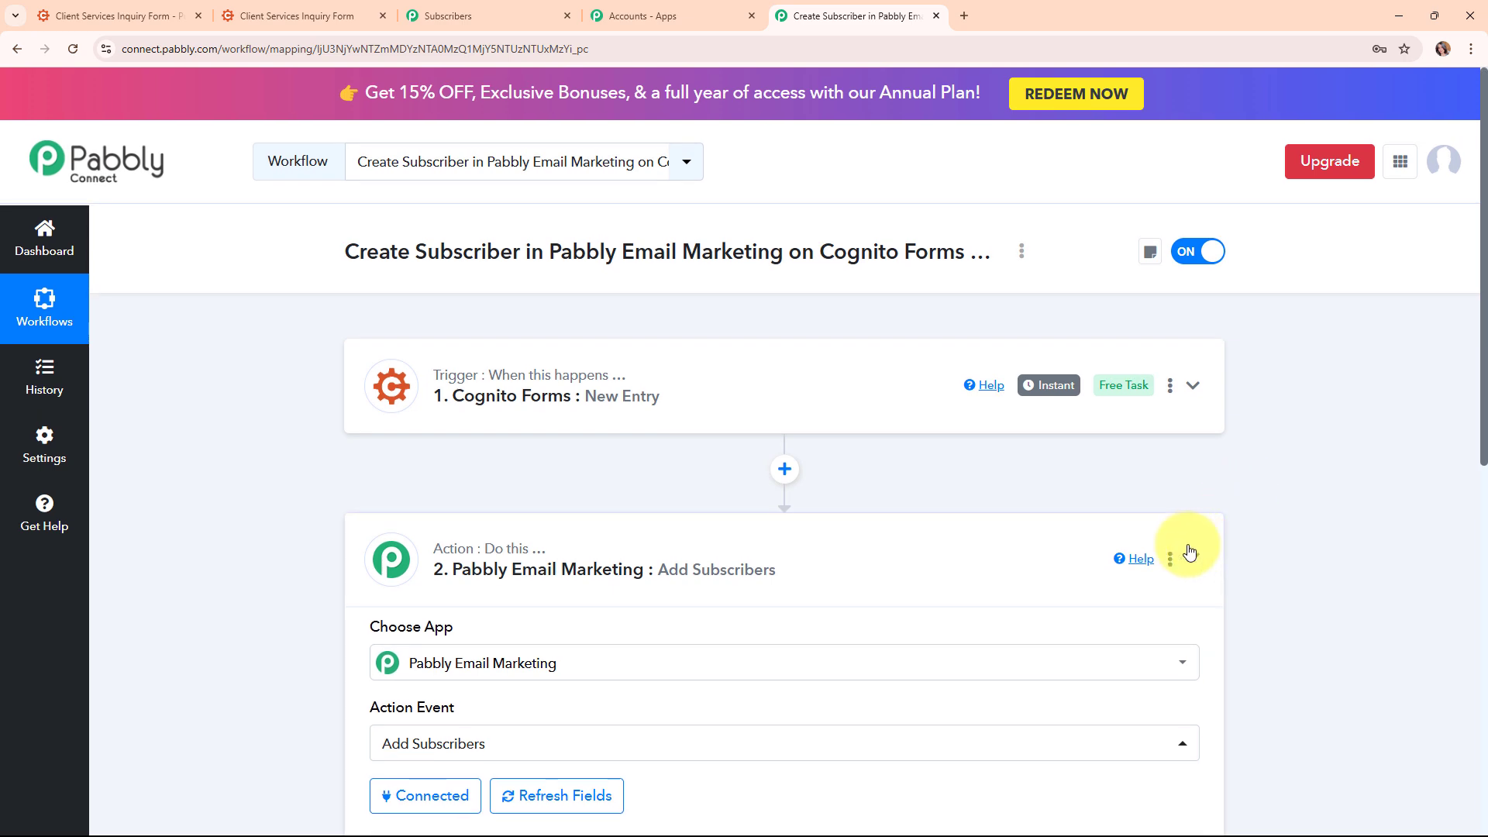
left_click(491, 14)
Reload Default List to confirm the new test subscriber, then return to the Pabbly Connect workflow.
left_click(72, 48)
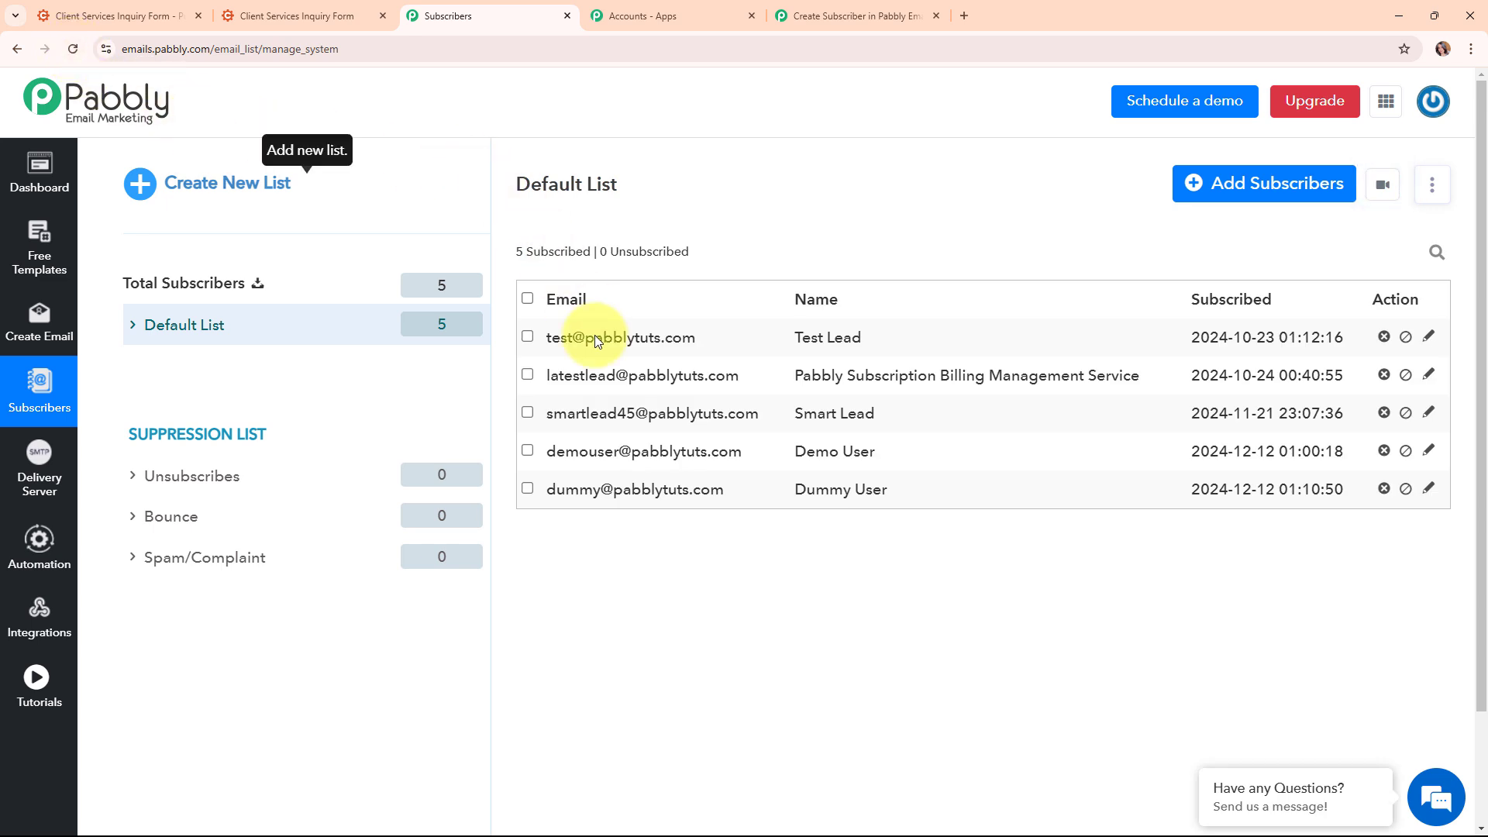
left_click_drag(543, 491, 743, 577)
left_click(629, 572)
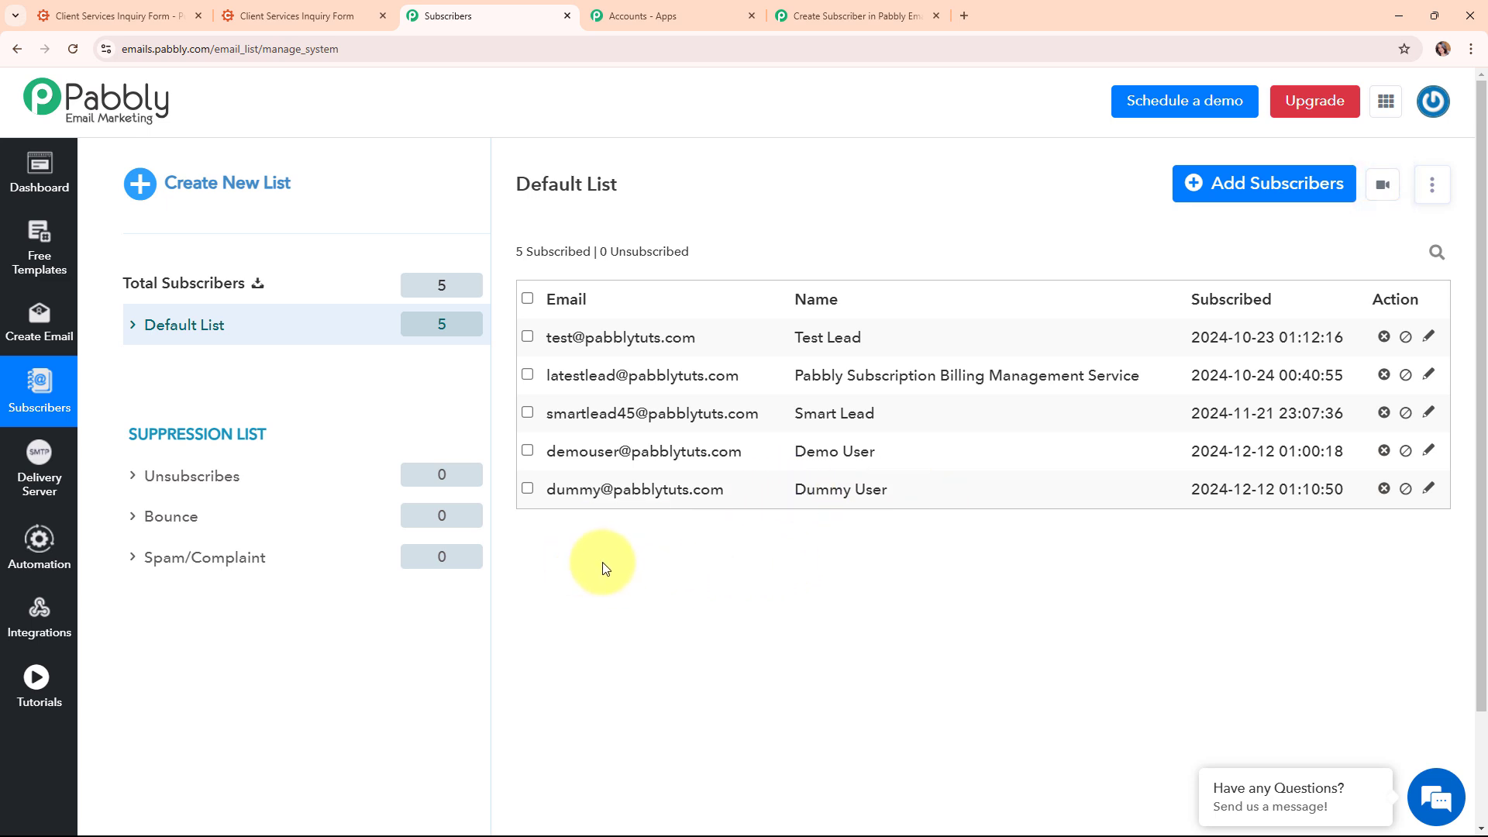
left_click(880, 9)
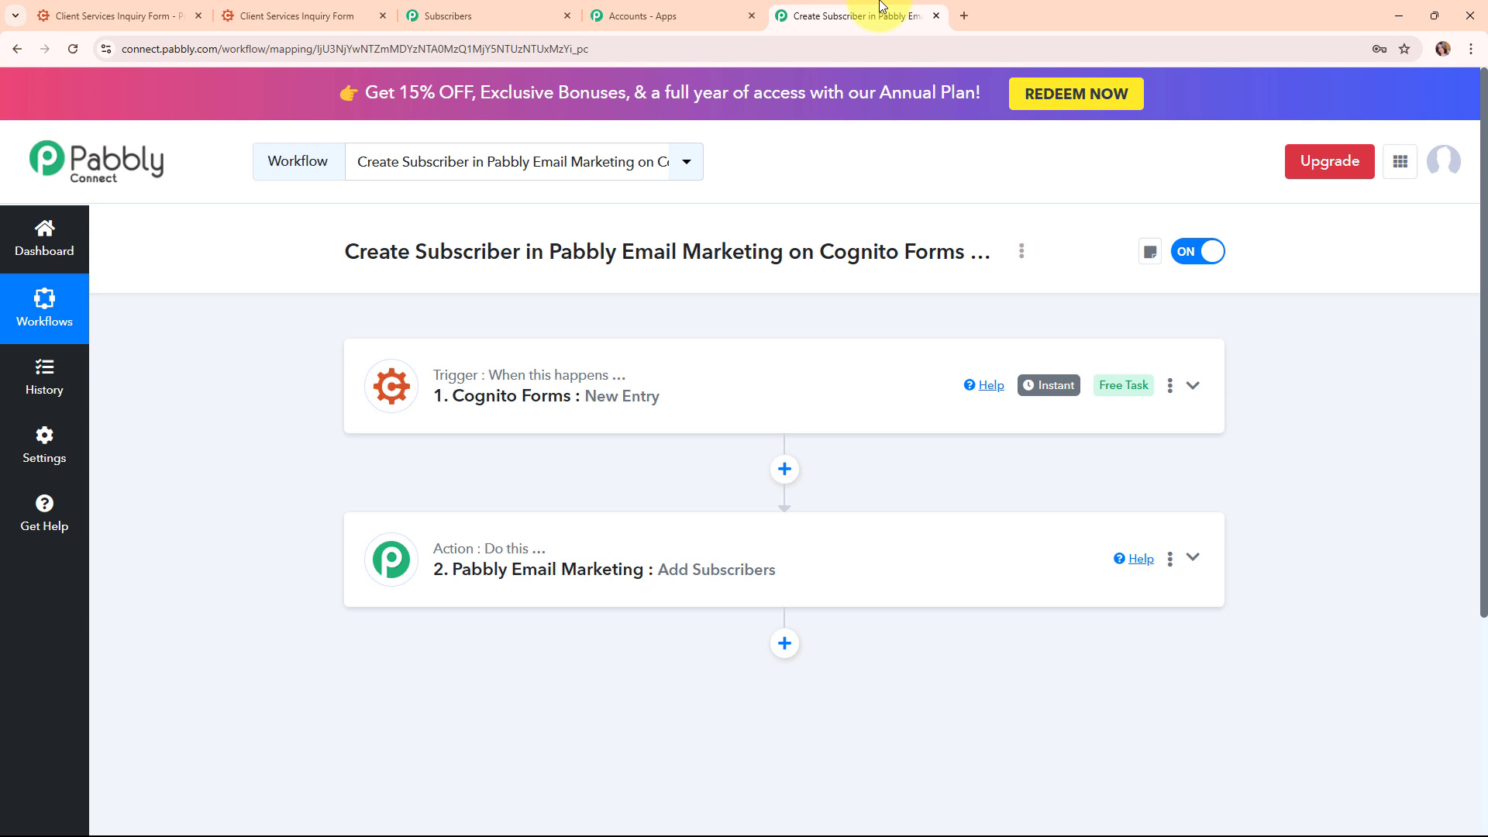